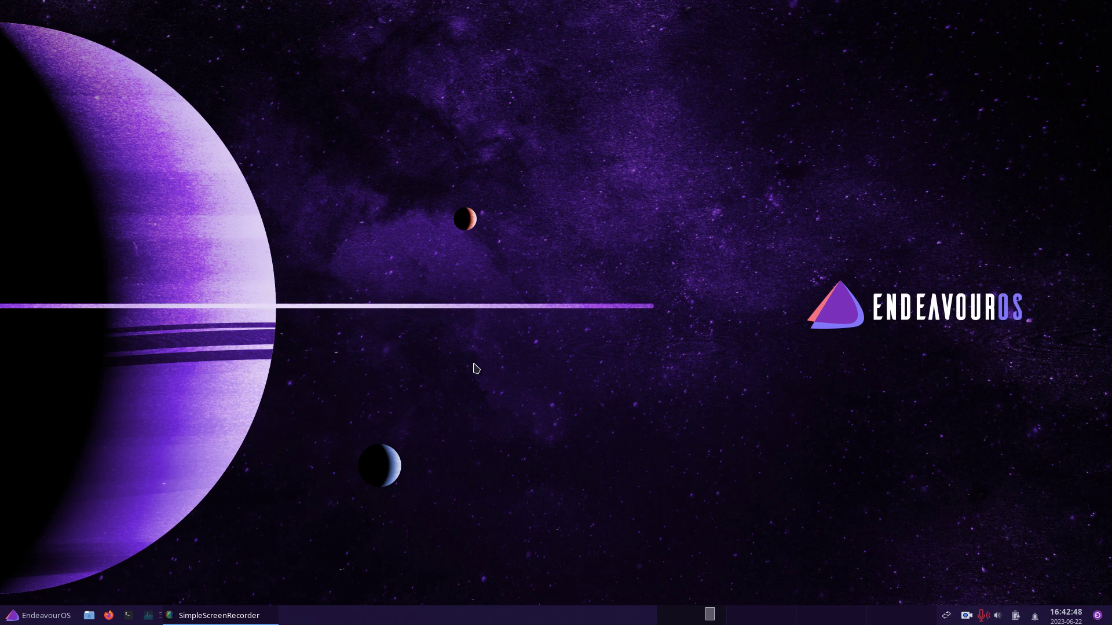
# Open a new Xfce Terminal, centre it on the desktop, and launch Firefox
pyautogui.hotkey('ctrl', 'alt', 't')
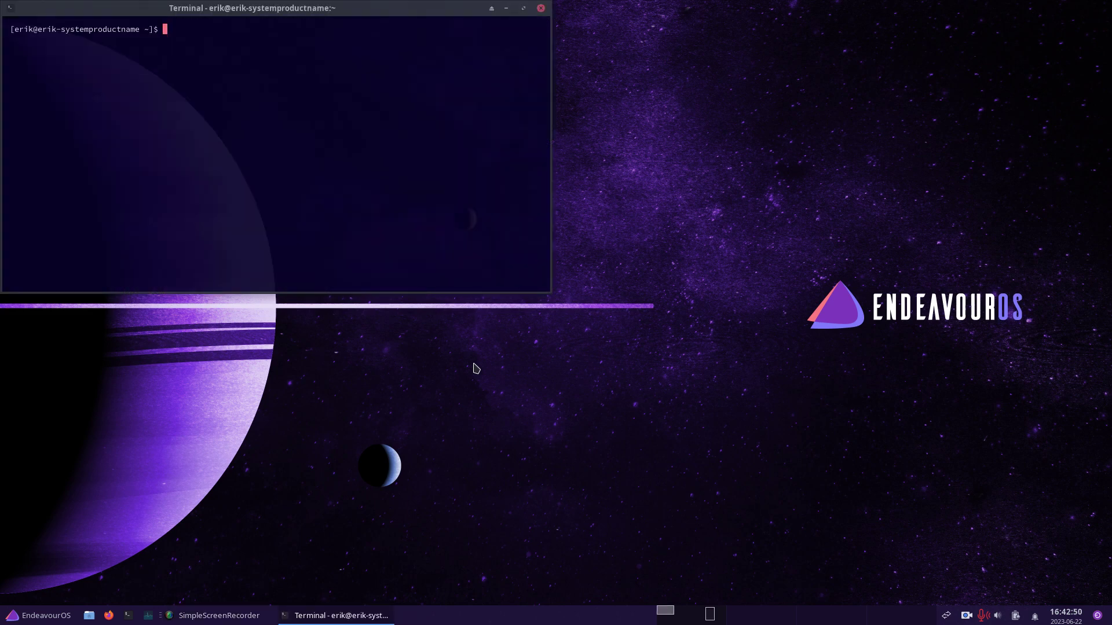
pyautogui.moveTo(298, 11); pyautogui.dragTo(560, 165)
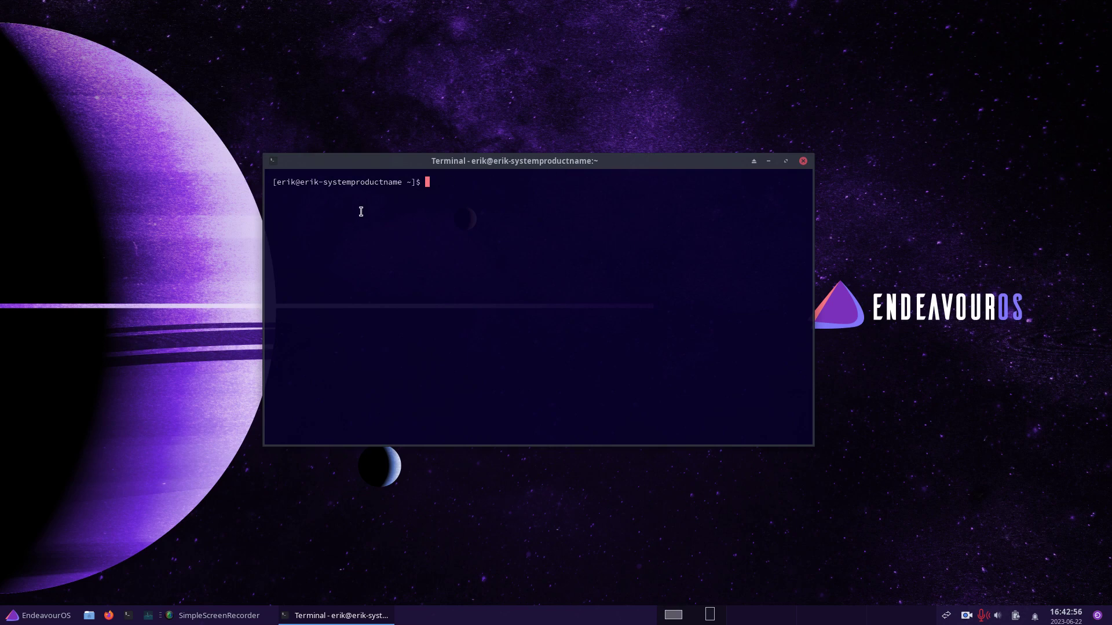
pyautogui.click(109, 615)
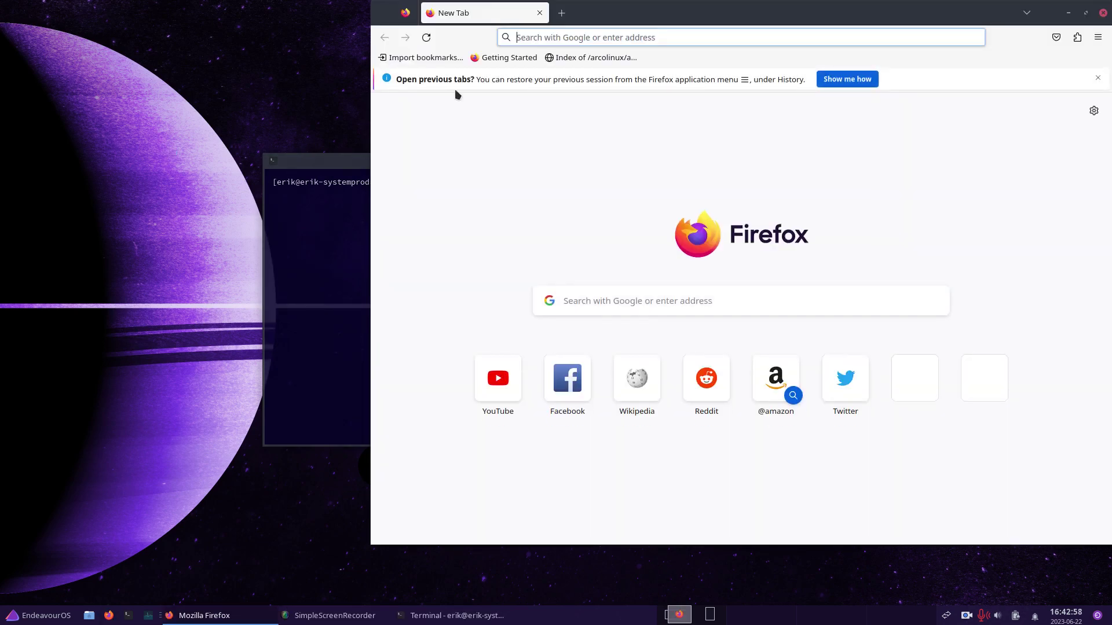
# Search the web for 'arcolinux sofirem' and skim the results
pyautogui.click(578, 37)
pyautogui.write('ar')
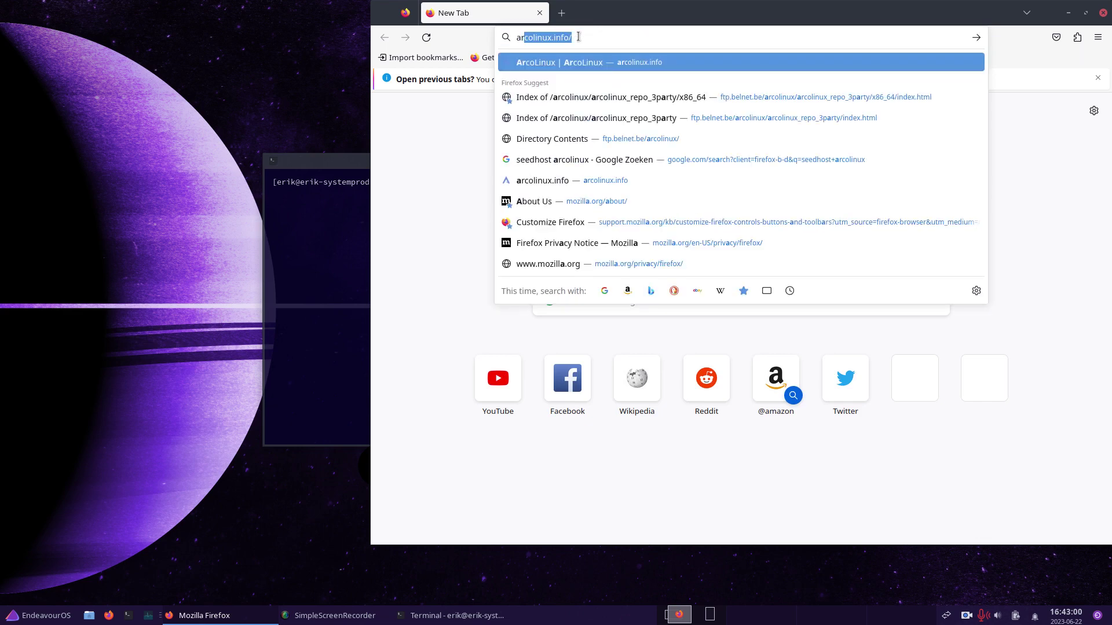
pyautogui.write('colinux sofirem')
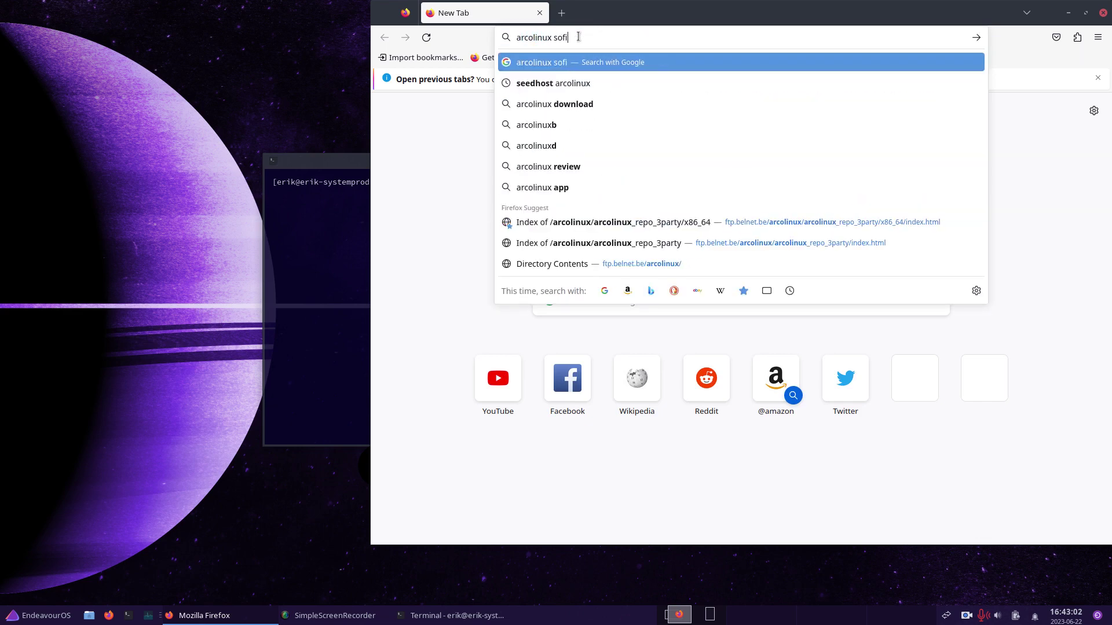
pyautogui.press('Return')
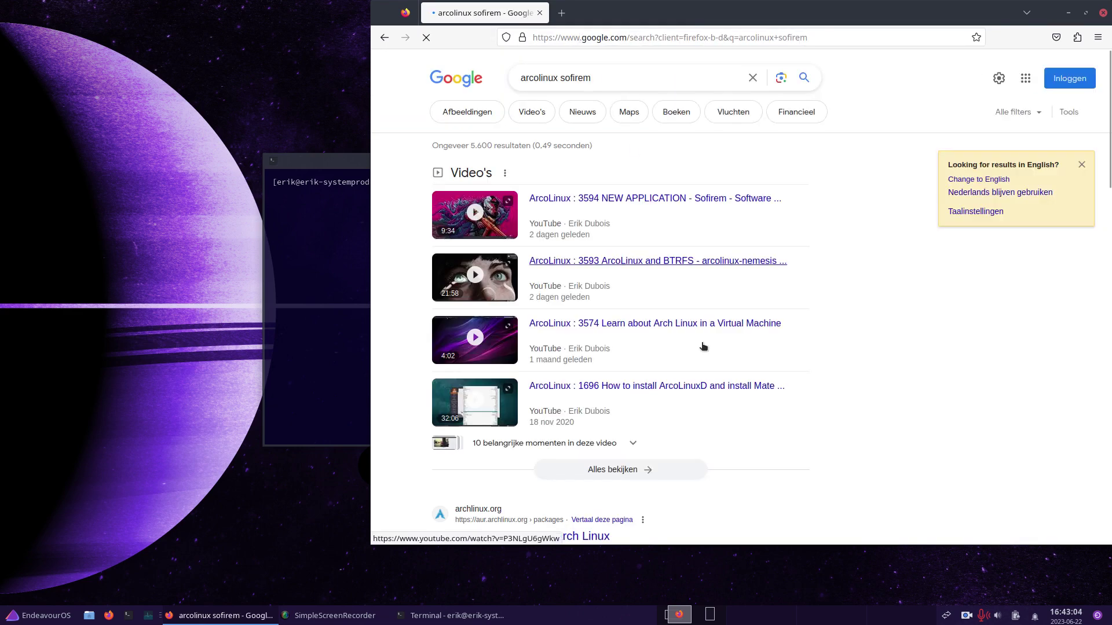
pyautogui.scroll(-4, 788, 410)
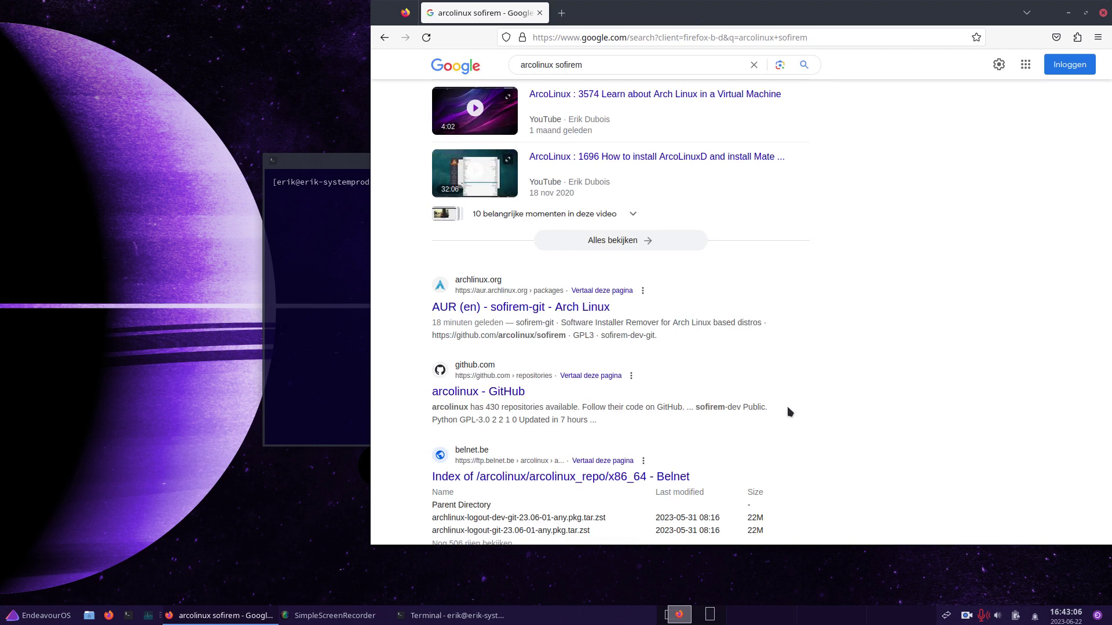
pyautogui.scroll(4, 787, 410)
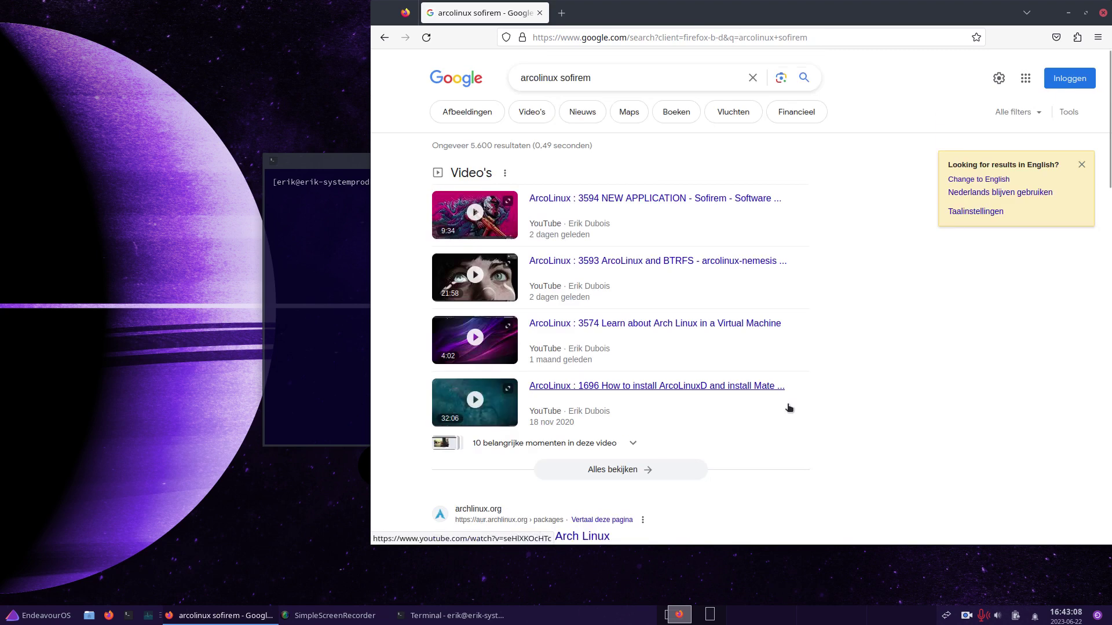
# Search for 'arcolinux' alone, open the ArcoLinux site, and go to its Apps page
pyautogui.click(603, 75)
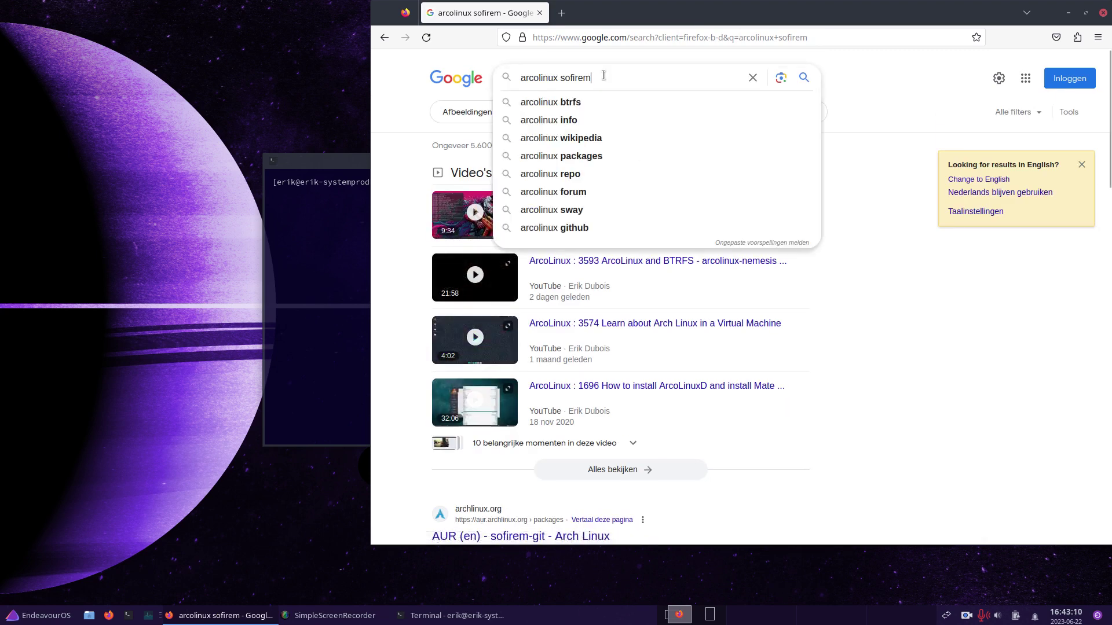
pyautogui.press('BackSpace')
pyautogui.press('BackSpace')
pyautogui.press('BackSpace')
pyautogui.press('BackSpace')
pyautogui.press('BackSpace')
pyautogui.press('BackSpace')
pyautogui.press('BackSpace')
pyautogui.press('BackSpace')
pyautogui.press('Return')
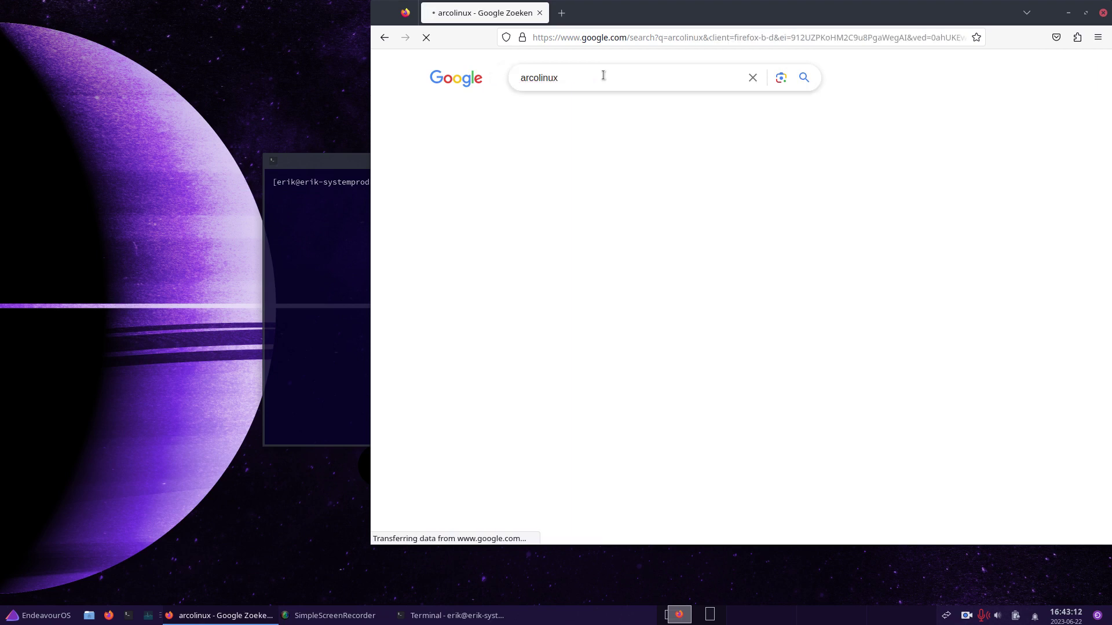
pyautogui.click(472, 193)
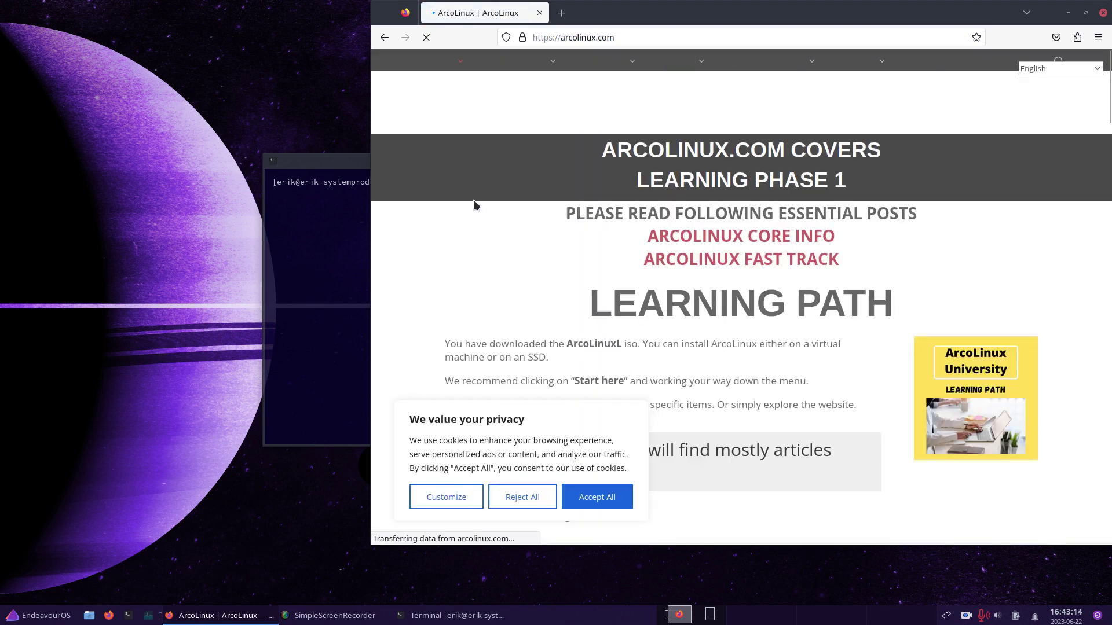
pyautogui.moveTo(806, 69)
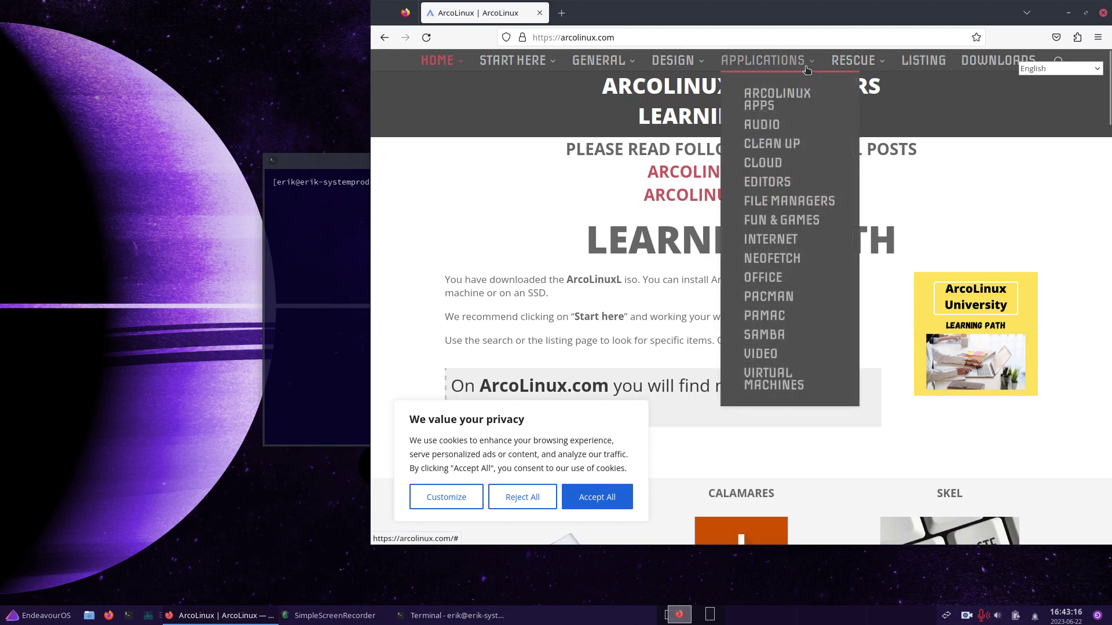
pyautogui.click(776, 100)
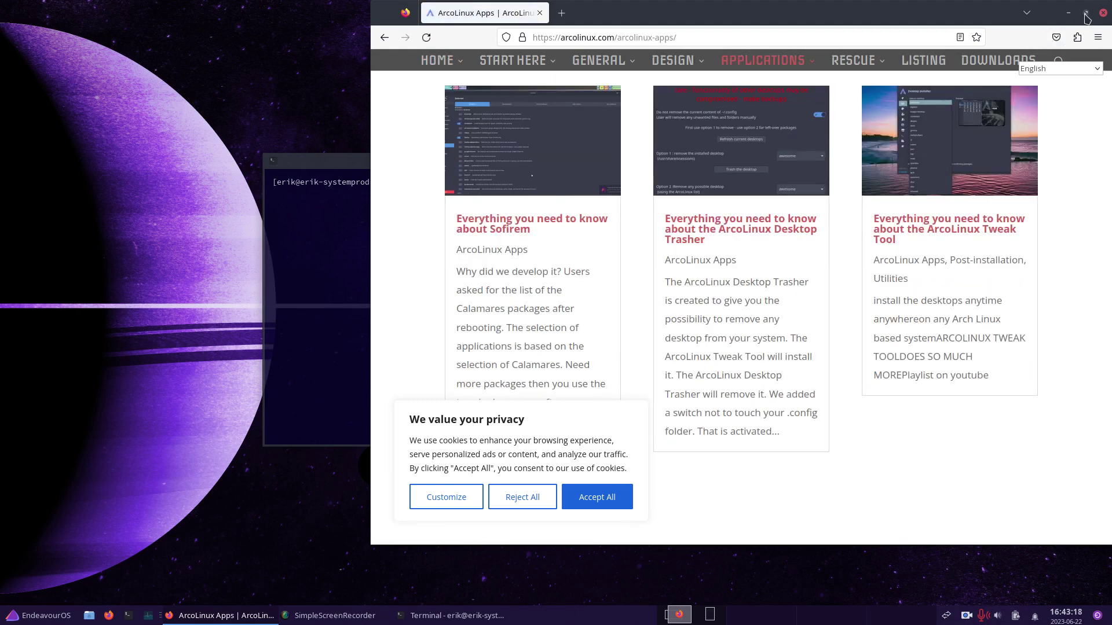
# Maximize Firefox, accept all cookies, and open the 'Everything you need to know about Sofirem' article
pyautogui.click(1086, 12)
pyautogui.click(242, 556)
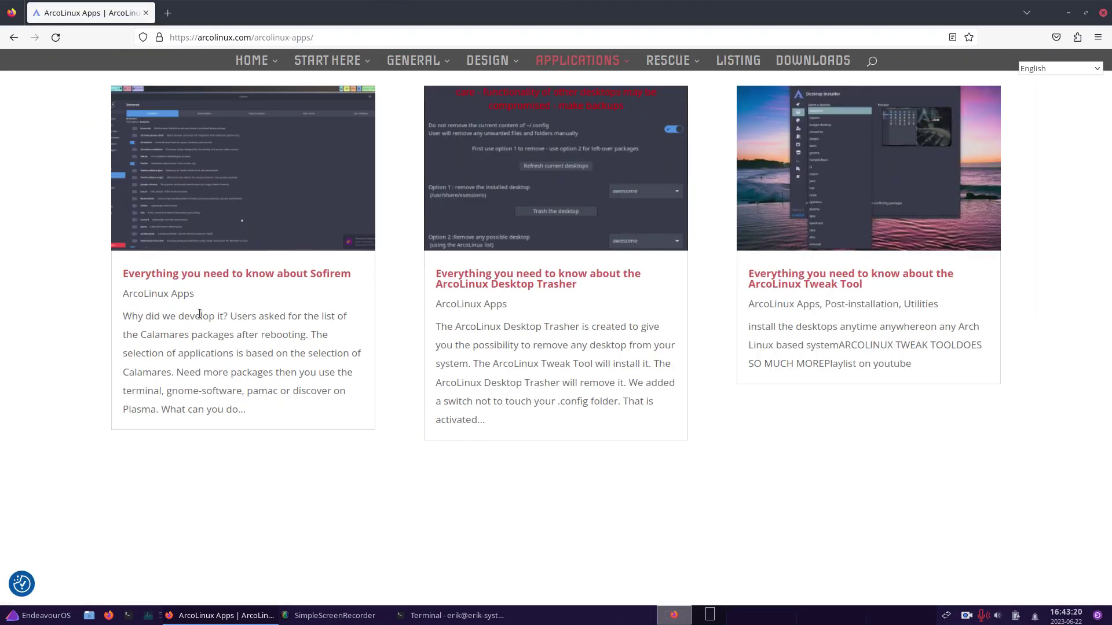
pyautogui.click(248, 274)
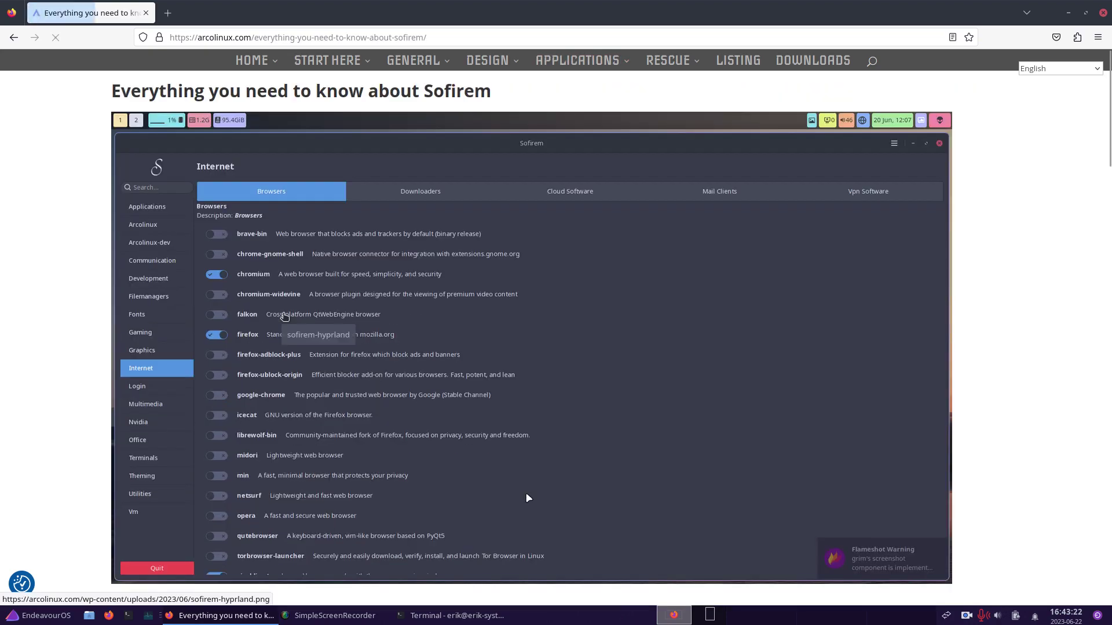
# Read through the Sofirem features list, then minimize Firefox and move the terminal up
pyautogui.scroll(-10, 284, 315)
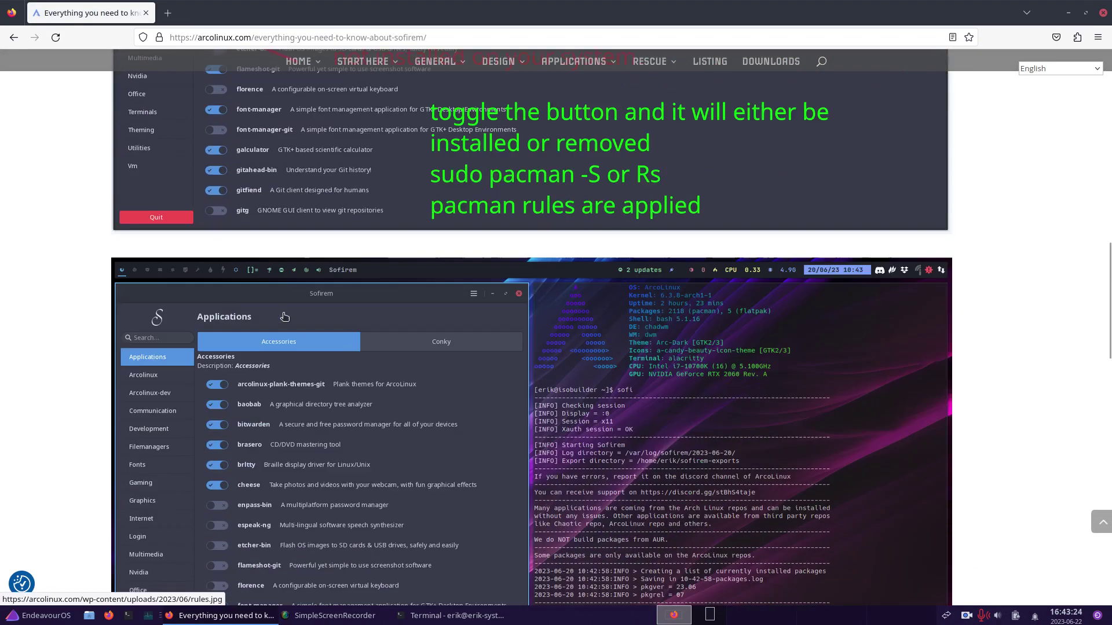
pyautogui.scroll(-10, 284, 316)
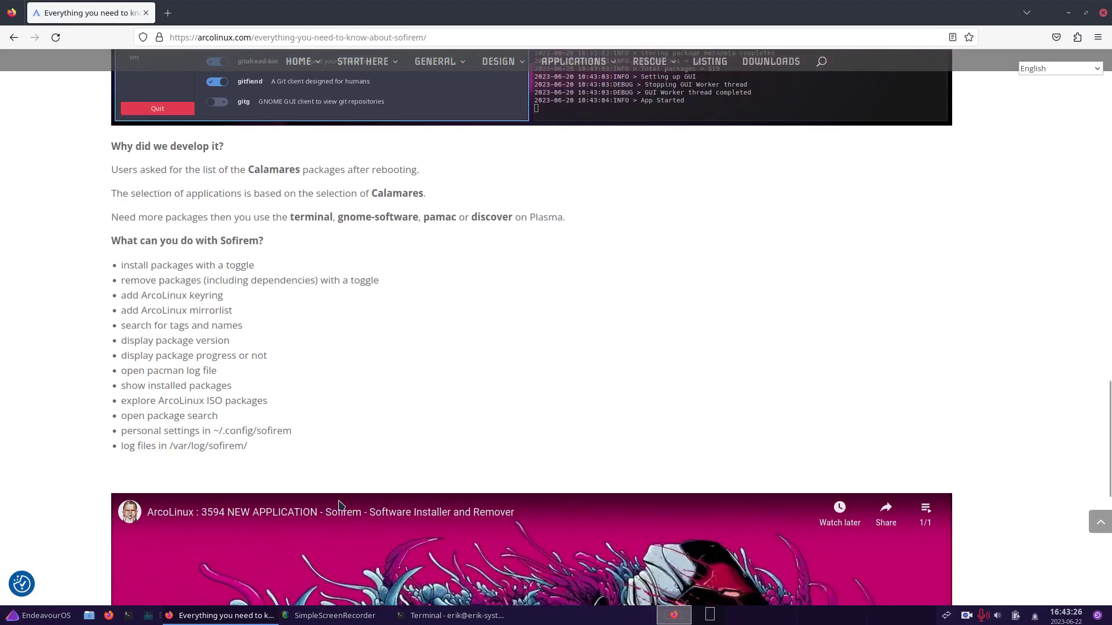
pyautogui.moveTo(261, 460); pyautogui.dragTo(113, 237)
pyautogui.click(421, 260)
pyautogui.click(1071, 13)
pyautogui.moveTo(666, 167); pyautogui.dragTo(661, 118)
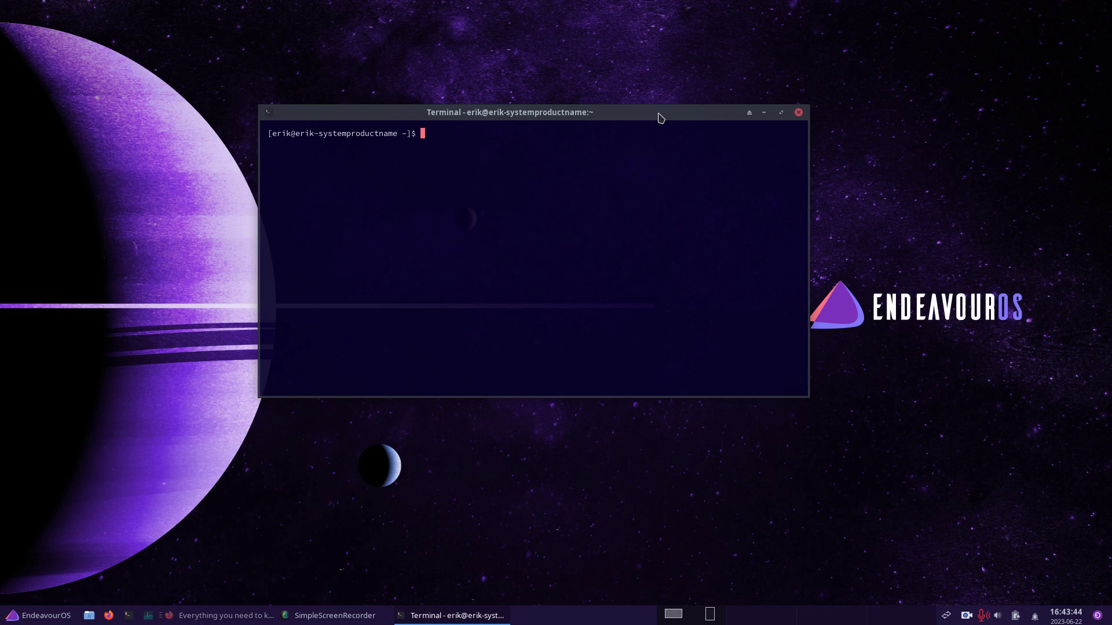
# Search the AUR with 'yay sofirem' and choose package 1, sofirem-git
pyautogui.write('yay a')
pyautogui.press('BackSpace')
pyautogui.write('sofirem')
pyautogui.press('Return')
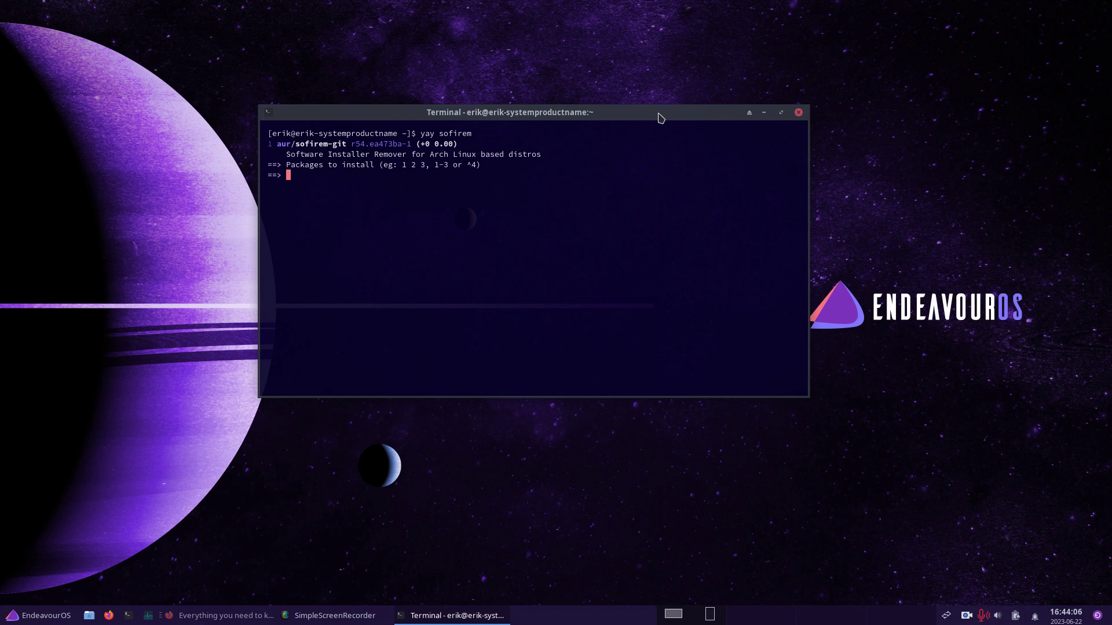
pyautogui.write('1')
pyautogui.press('Return')
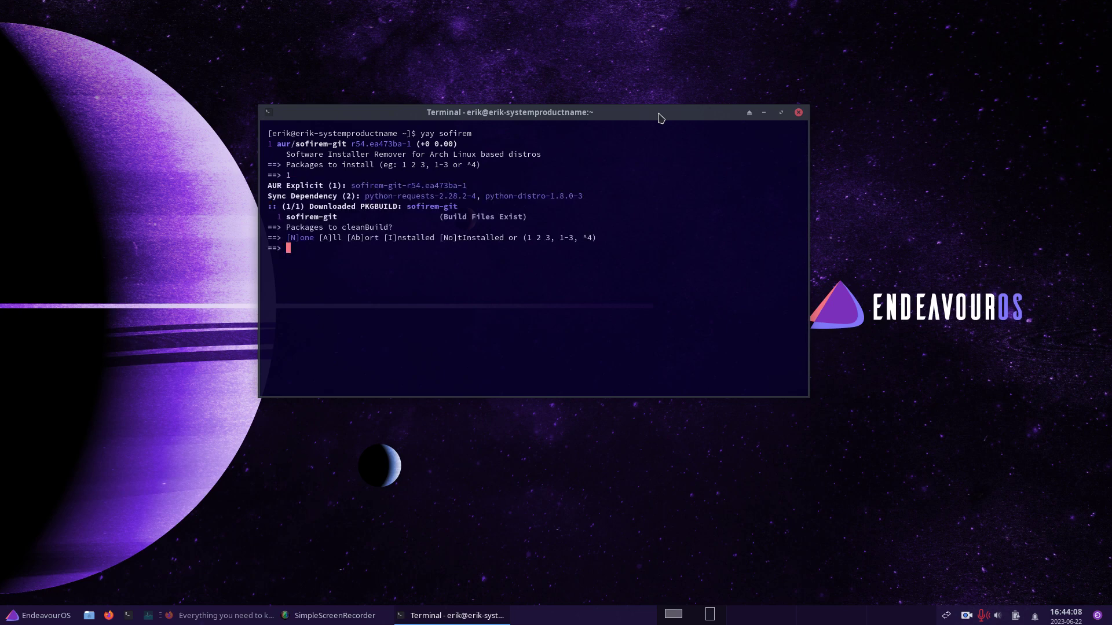
# Accept build defaults, authenticate with sudo, and confirm installing the Python dependencies and sofirem-git
pyautogui.press('Return')
pyautogui.press('Return')
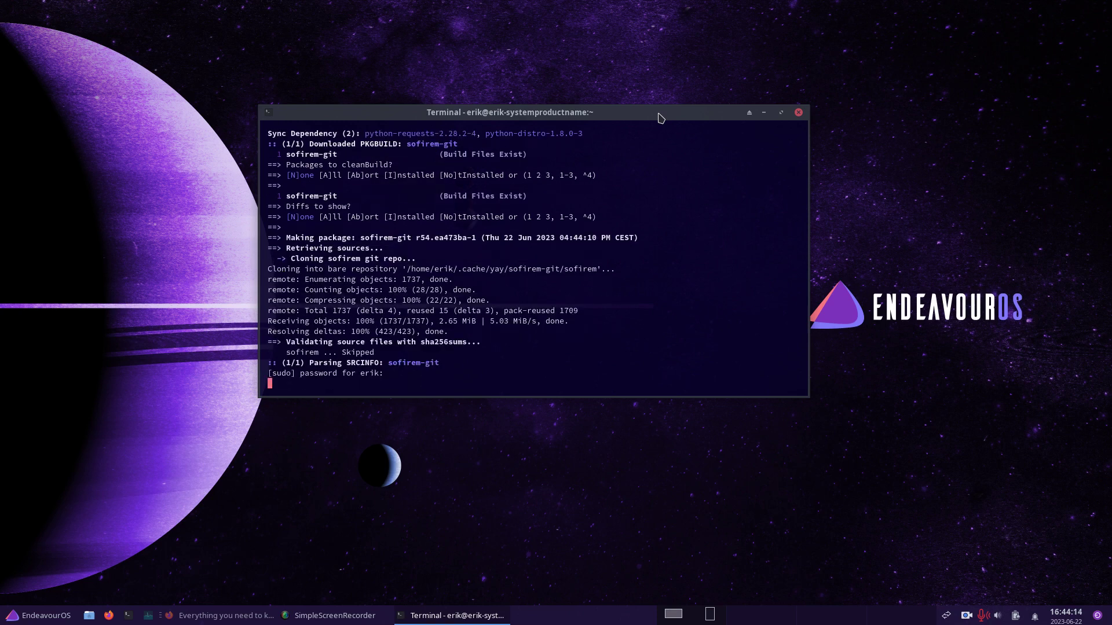
pyautogui.press('Return')
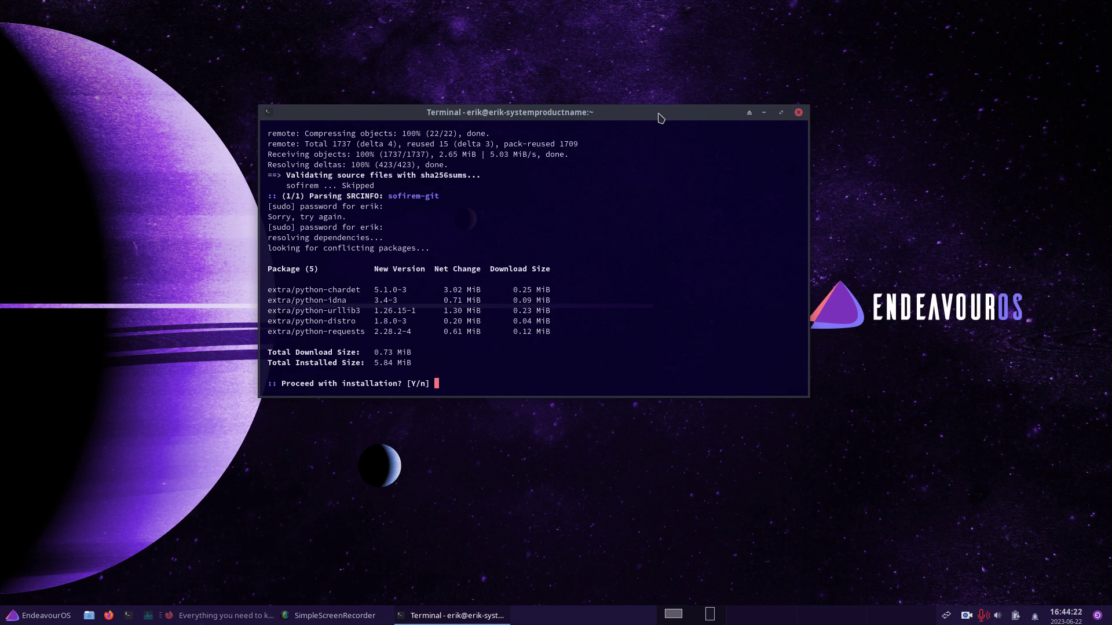
pyautogui.press('Return')
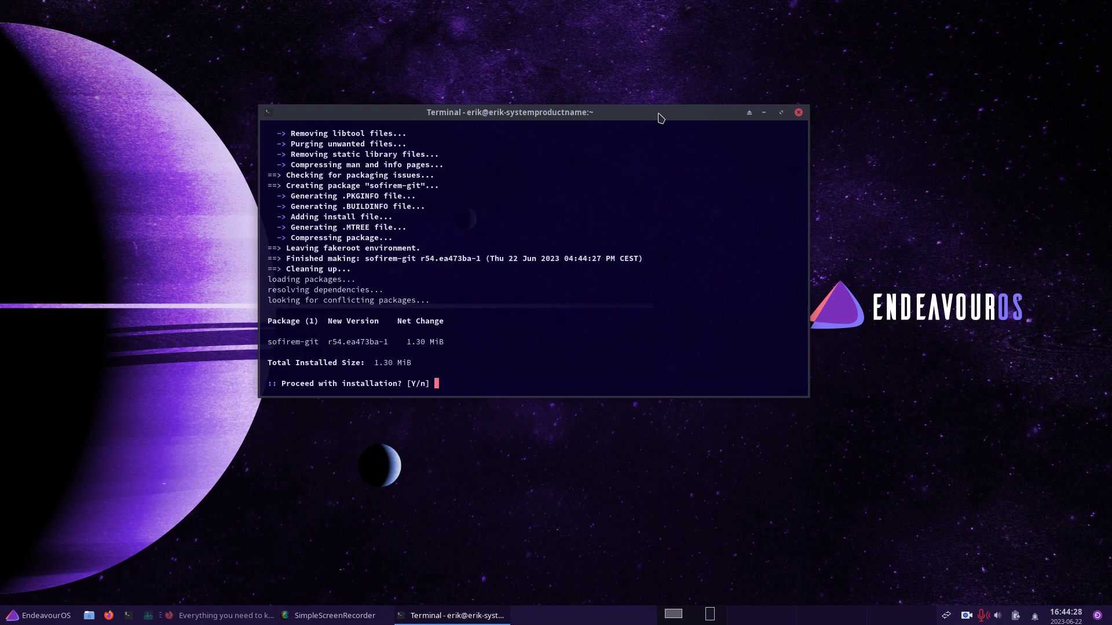
pyautogui.write('y')
pyautogui.press('Return')
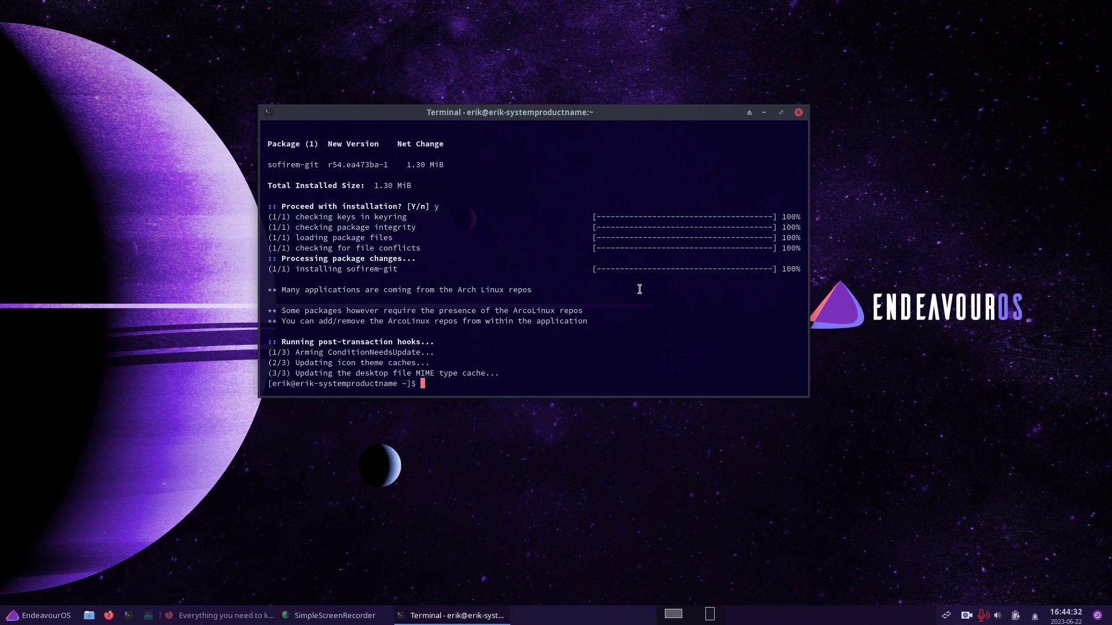
# Launch Sofirem from the terminal with 'sofi', authenticate, and move the terminal to the left
pyautogui.click(62, 617)
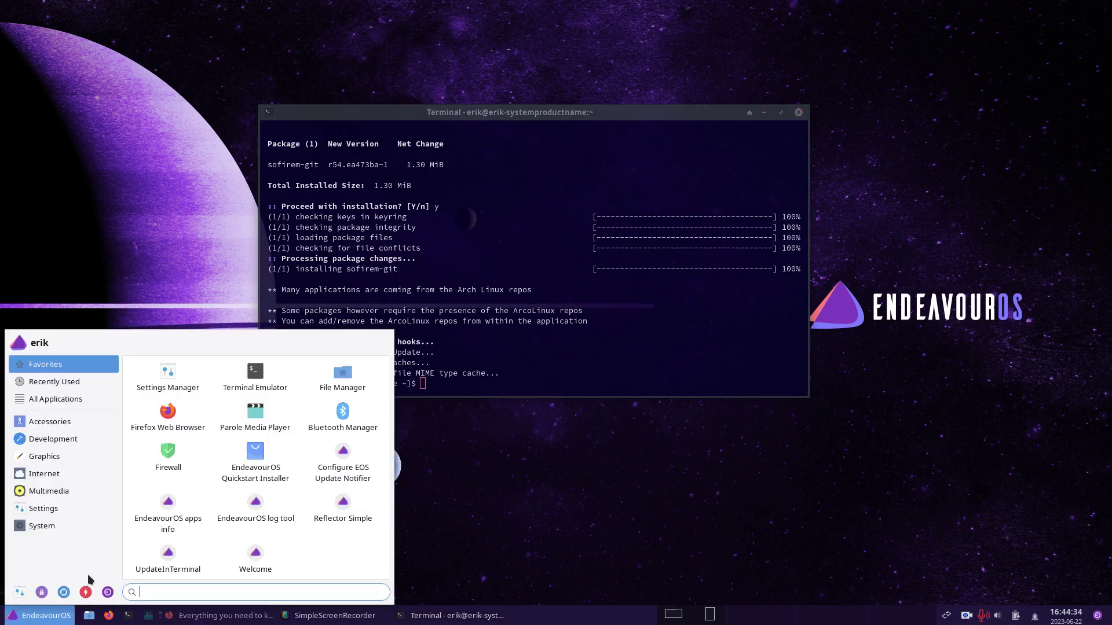
pyautogui.write('sof')
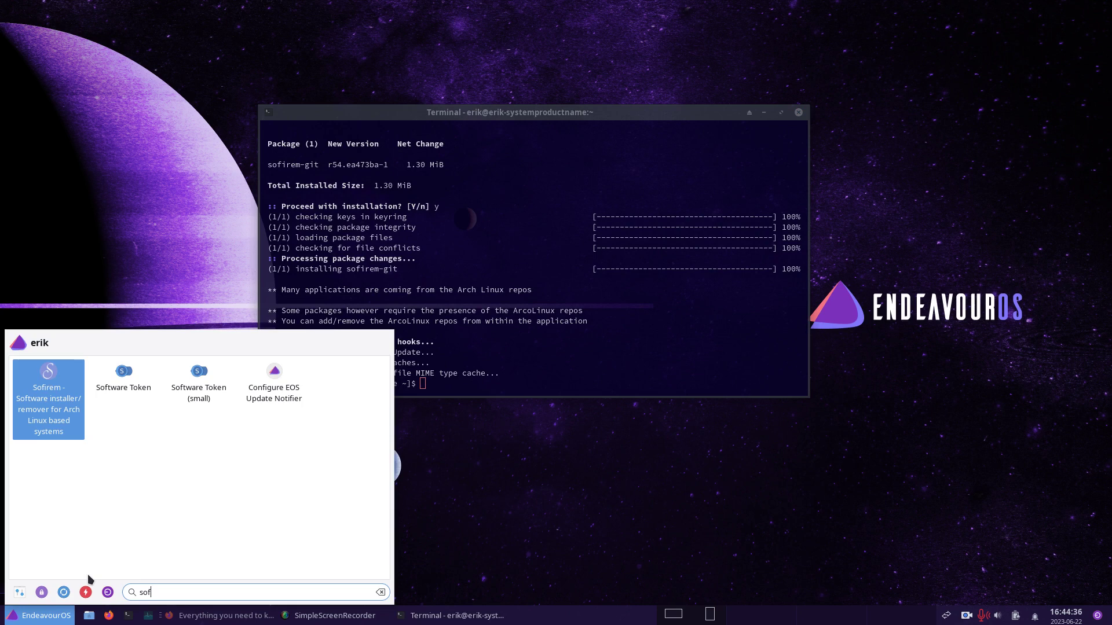
pyautogui.click(513, 405)
pyautogui.write('sofi')
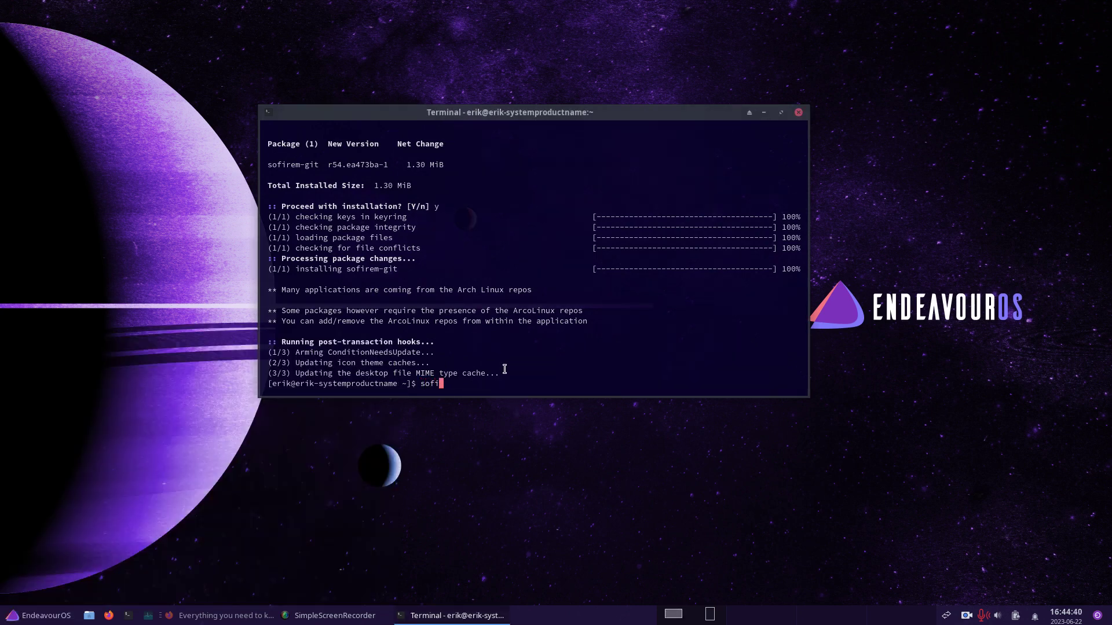
pyautogui.press('Return')
pyautogui.write('•••')
pyautogui.press('Return')
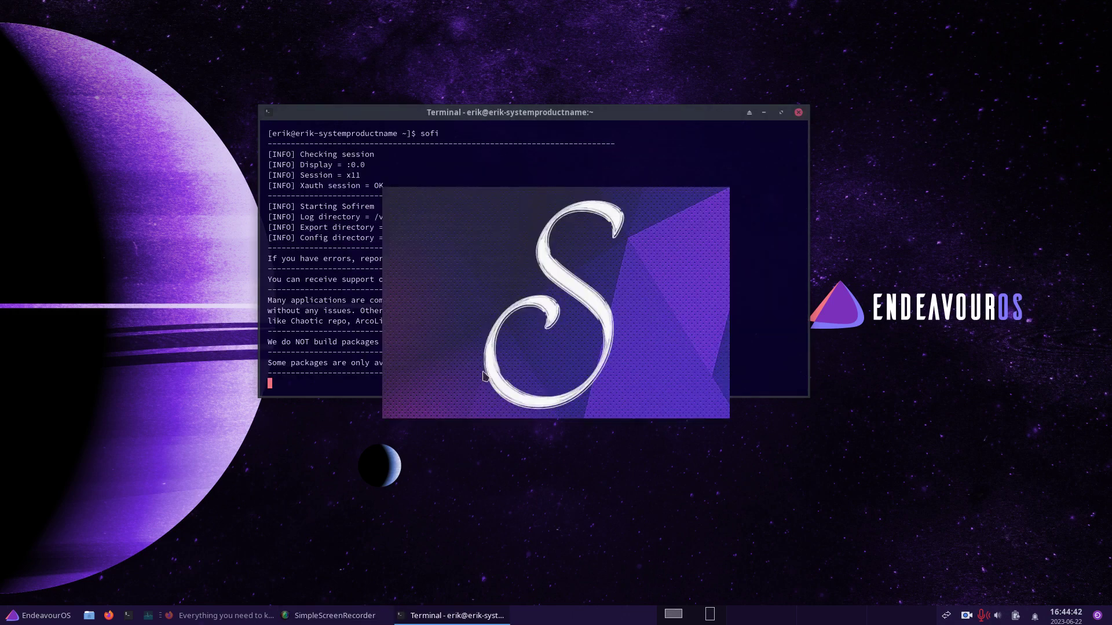
pyautogui.moveTo(488, 114); pyautogui.dragTo(217, 10)
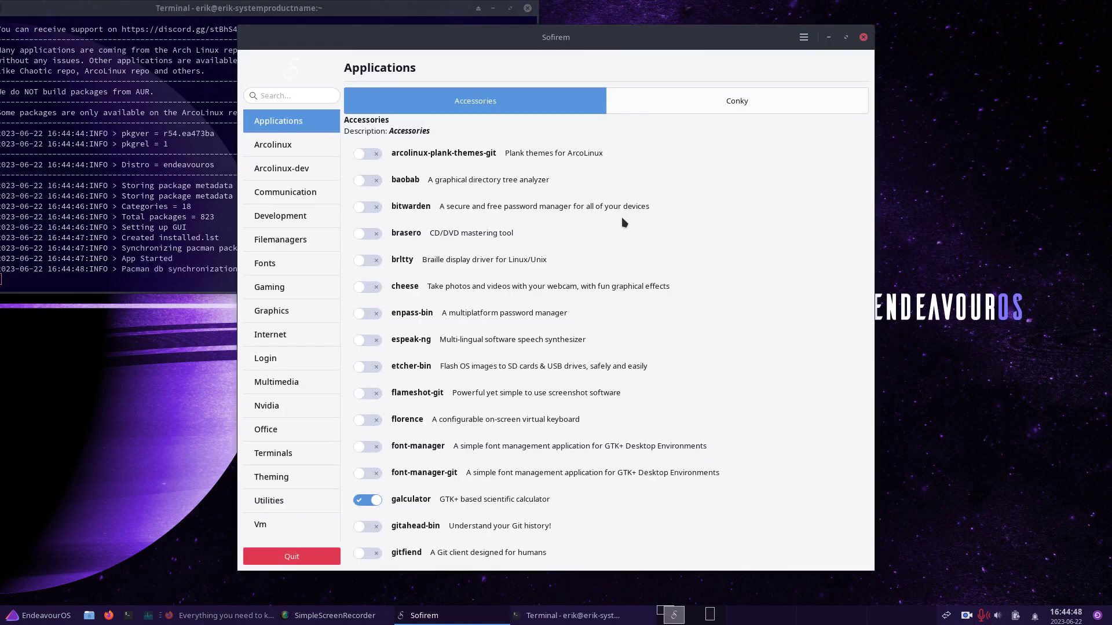
# Install brasero in Sofirem and highlight the logged pacman command in the terminal
pyautogui.moveTo(621, 37); pyautogui.dragTo(795, 44)
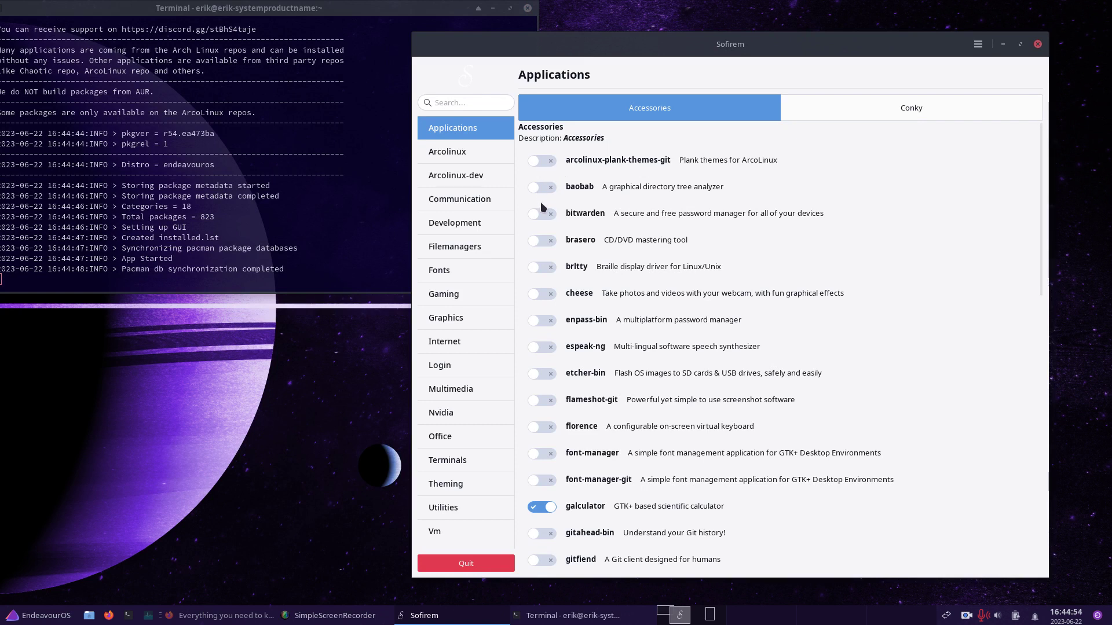
pyautogui.click(544, 244)
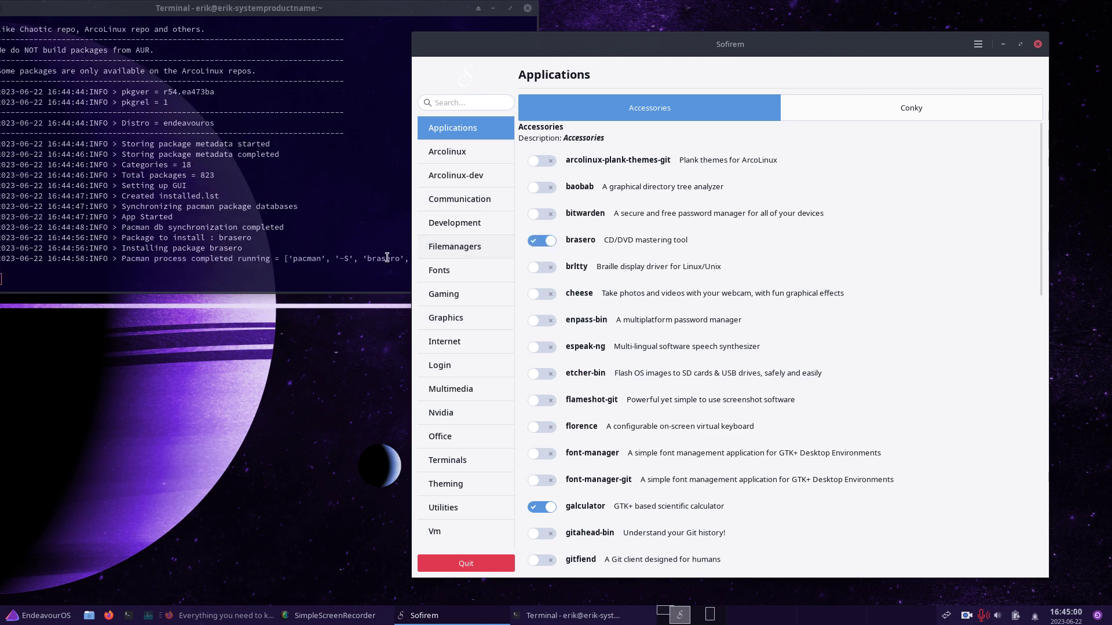
pyautogui.moveTo(285, 258); pyautogui.dragTo(515, 265)
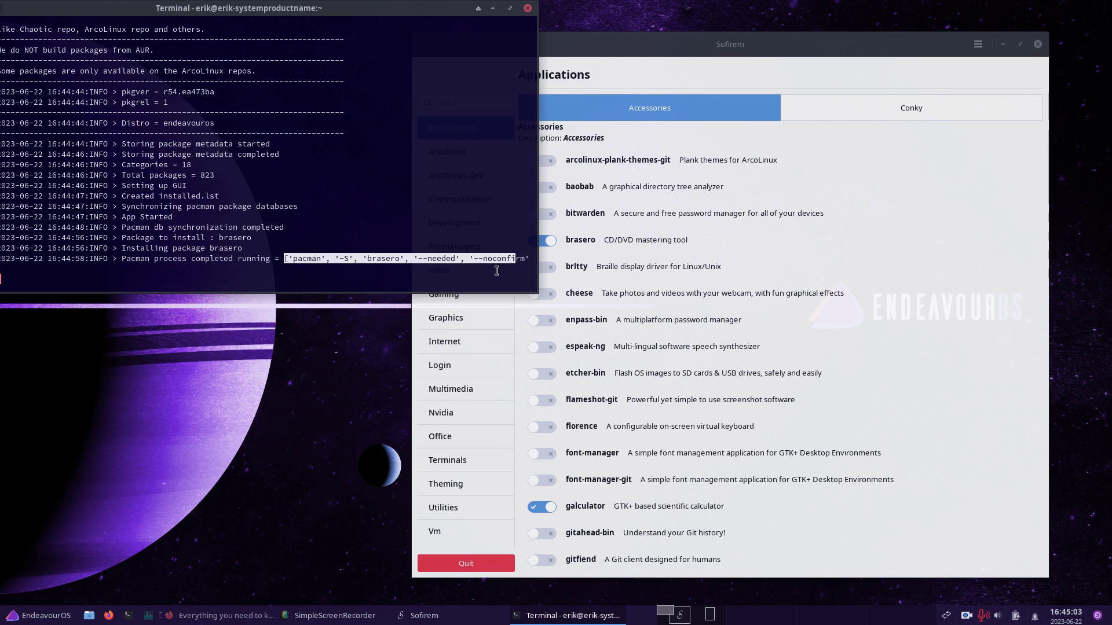
pyautogui.click(307, 258)
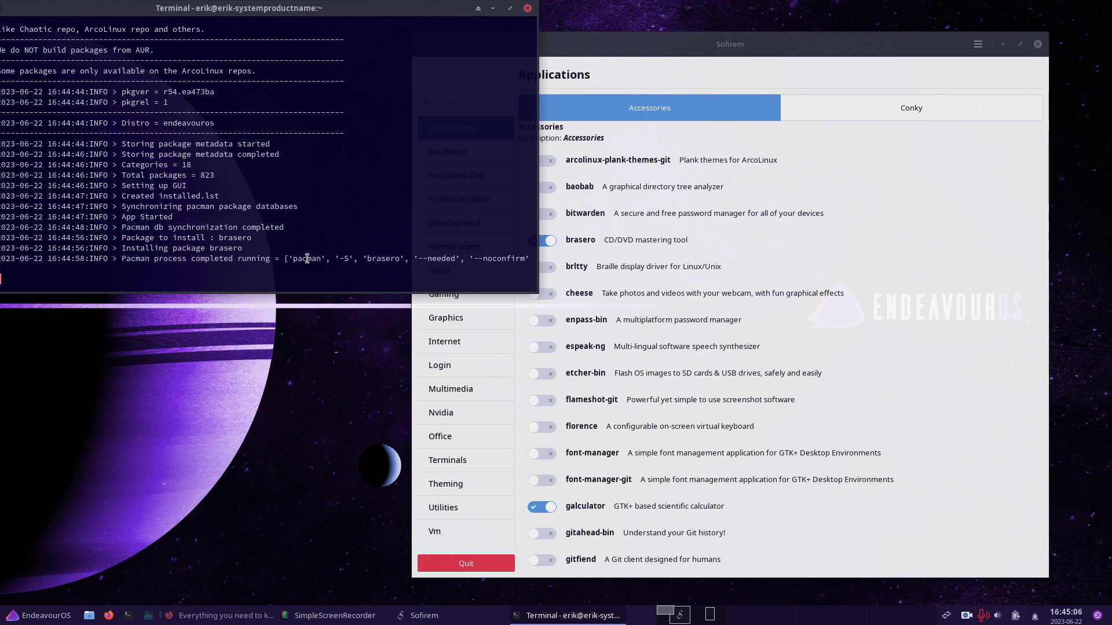
pyautogui.click(805, 263)
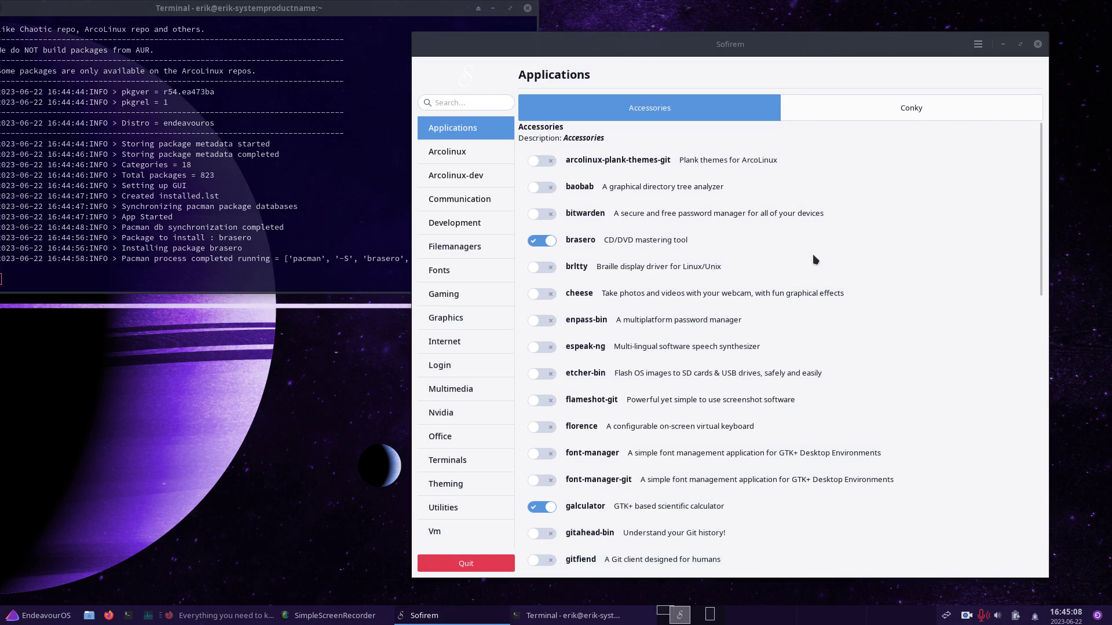
# Install and then remove brltty, then request the enpass-bin package
pyautogui.click(547, 267)
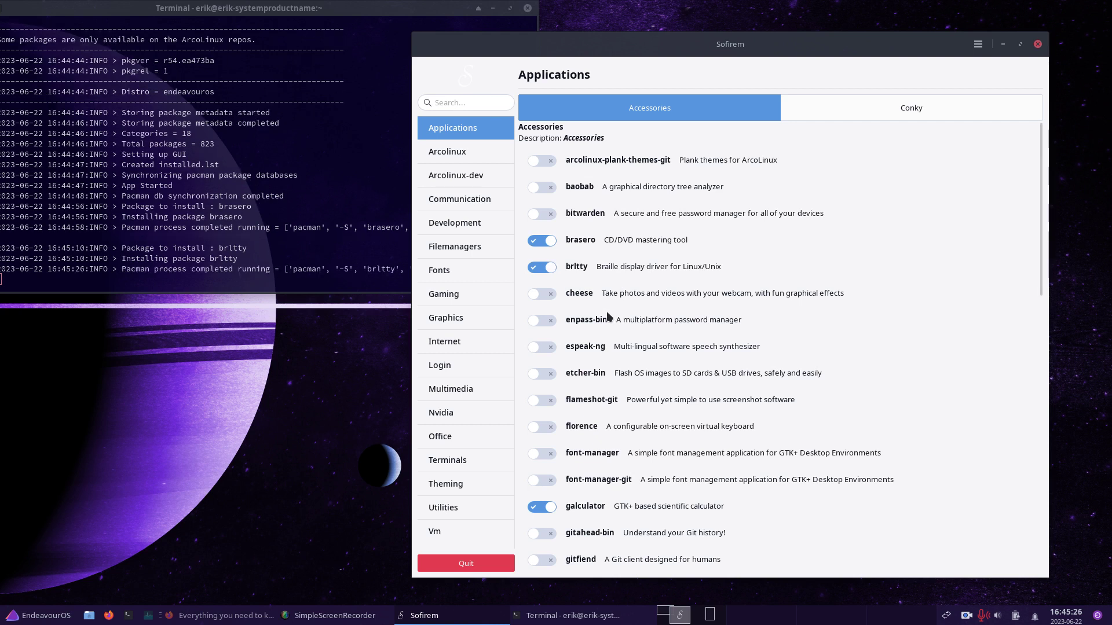
pyautogui.click(542, 267)
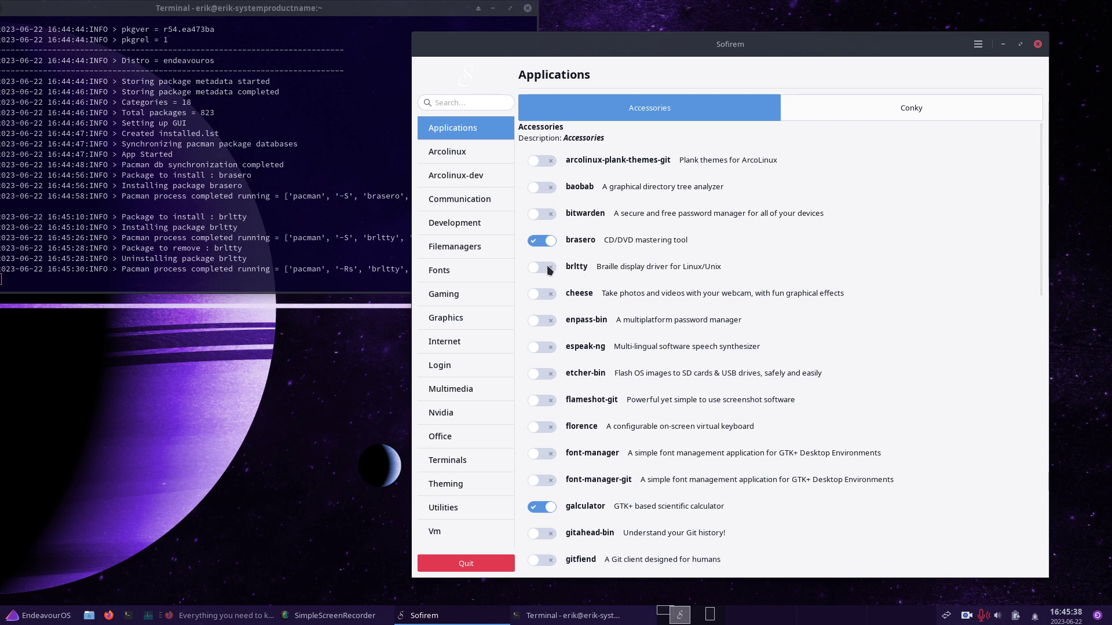
pyautogui.click(545, 321)
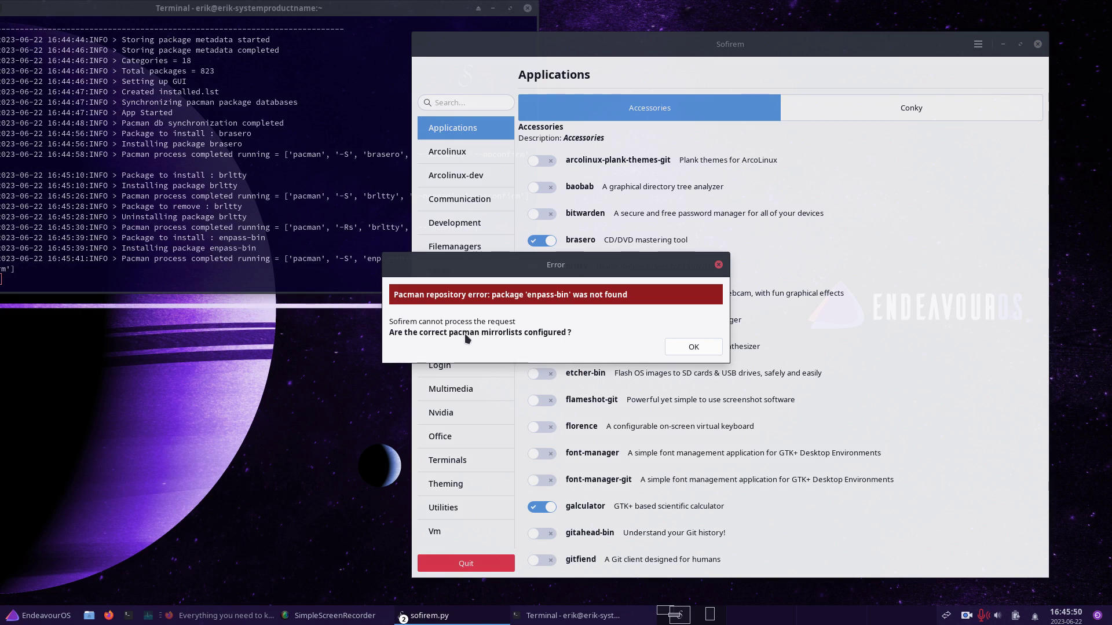
# Dismiss the 'enpass-bin' not-found error and click on the desktop
pyautogui.click(674, 348)
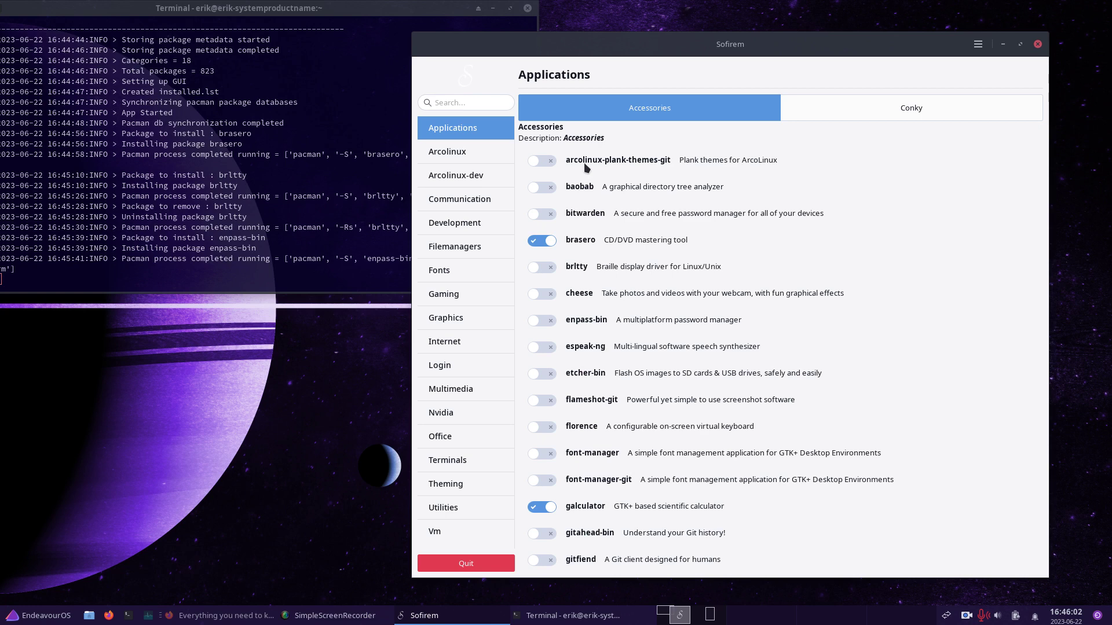
pyautogui.click(348, 432)
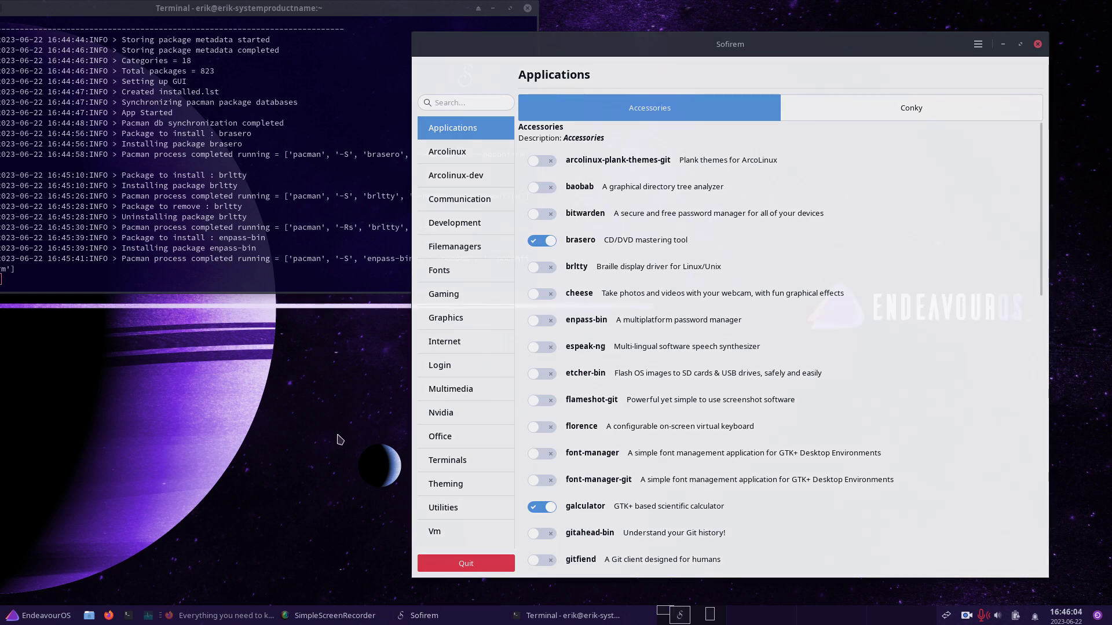
# Run 'sudo pacman -Syyu' in a new terminal, finding nothing to do, then install bitwarden in Sofirem
pyautogui.hotkey('ctrl', 'alt', 't')
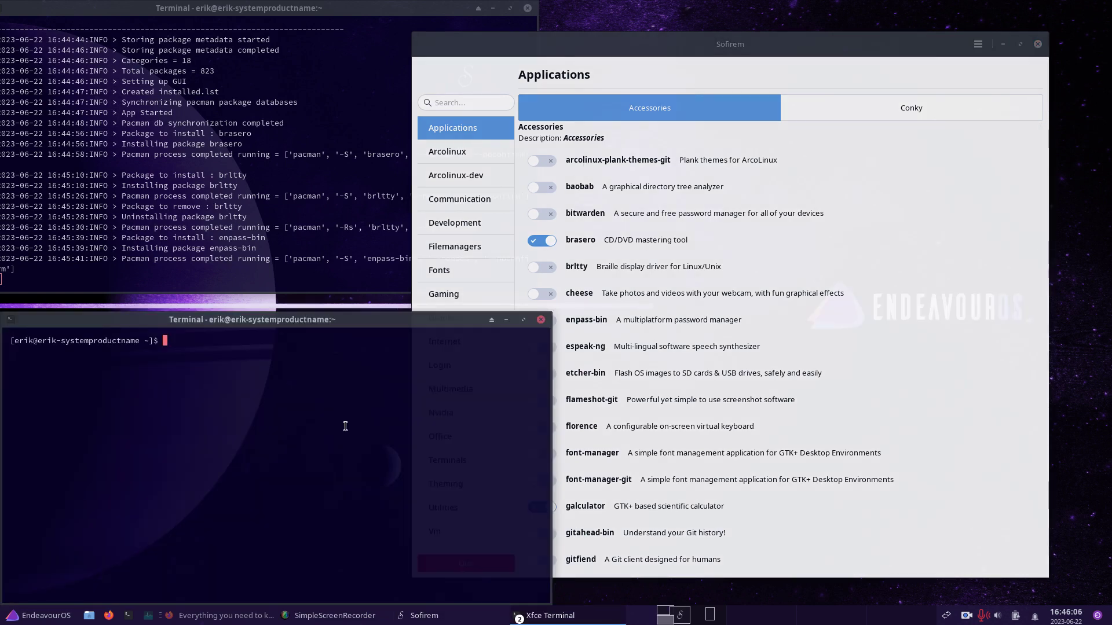
pyautogui.write('sudo pacman -Syyu')
pyautogui.press('Return')
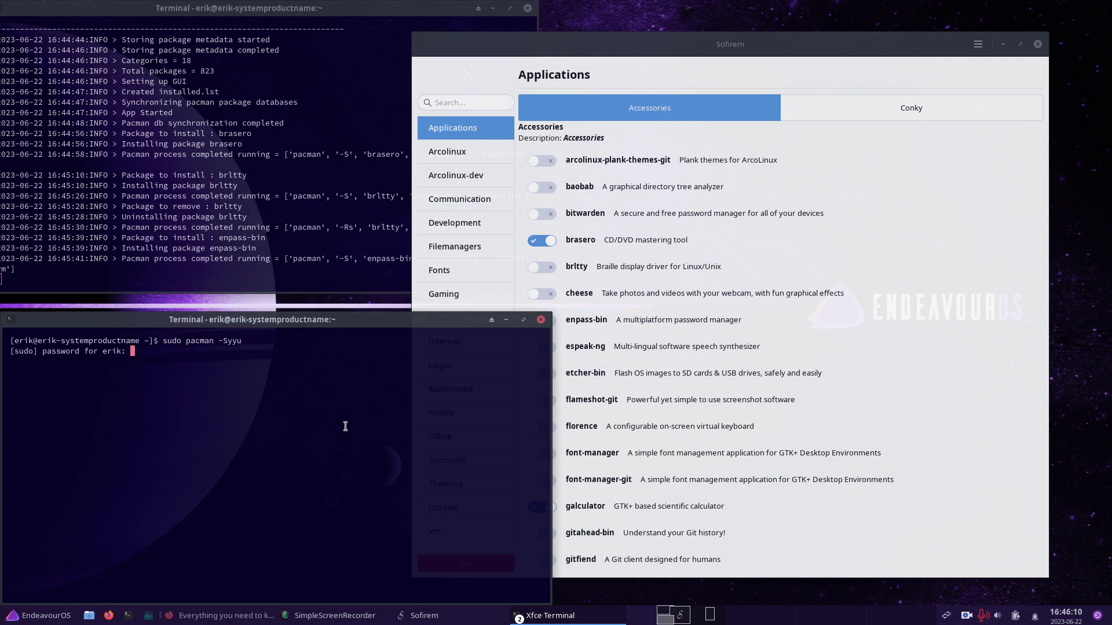
pyautogui.press('Return')
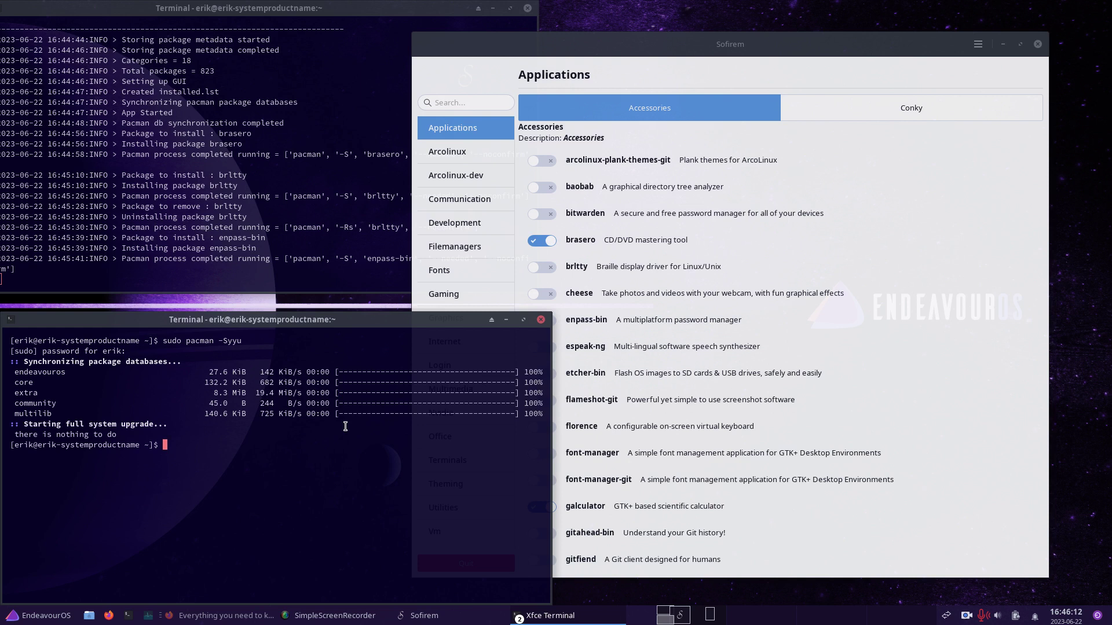
pyautogui.moveTo(73, 409); pyautogui.dragTo(3, 372)
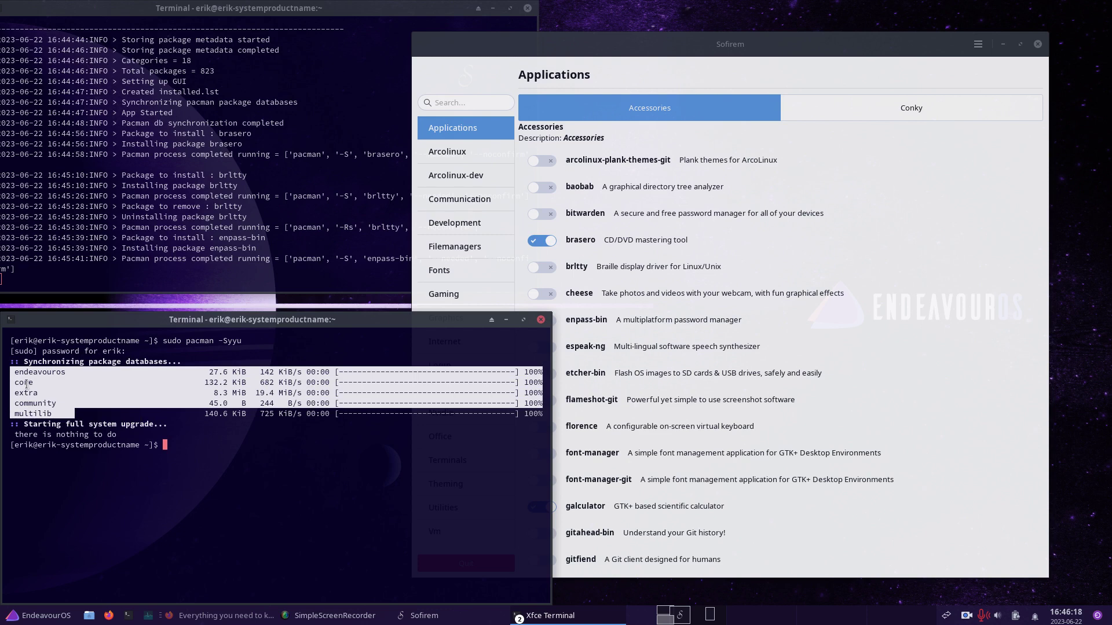
pyautogui.click(54, 412)
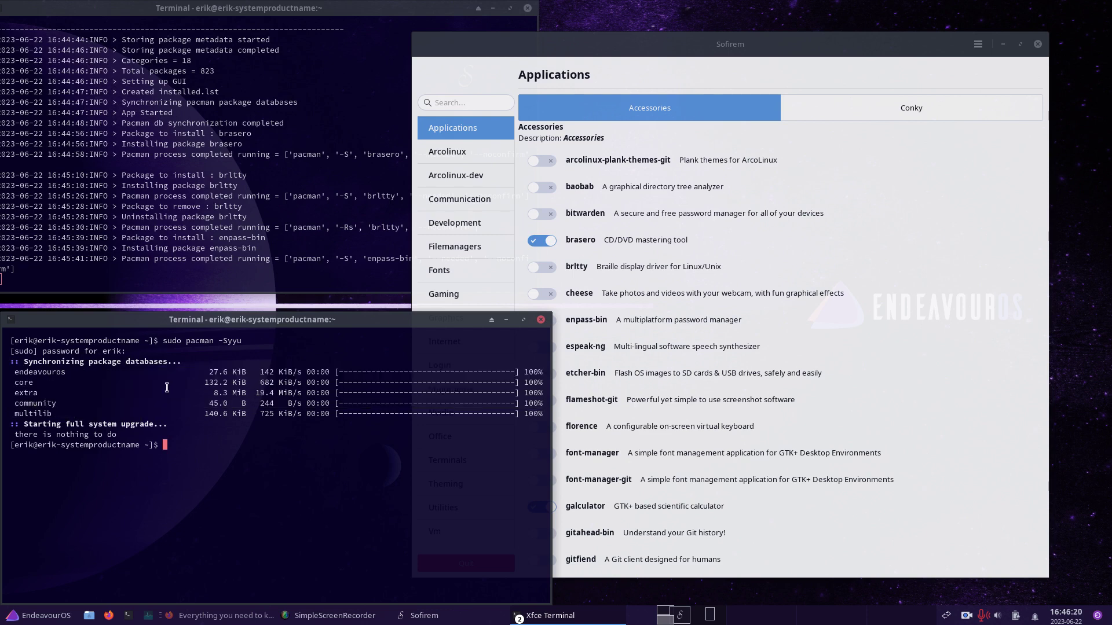
pyautogui.click(543, 214)
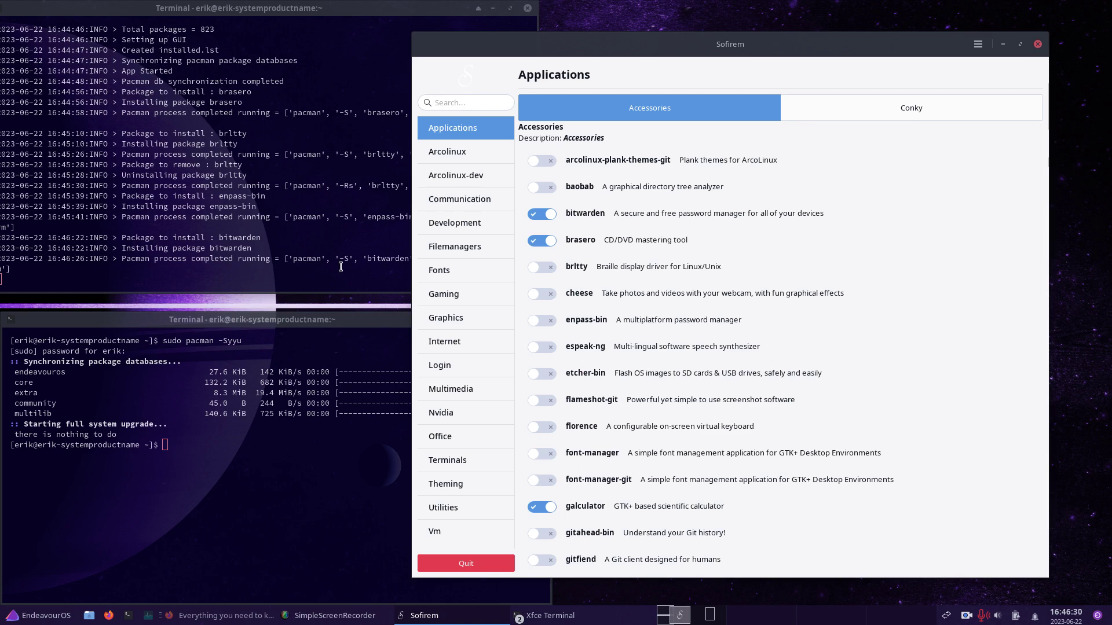
# Launch Bitwarden via the menu search 'bit', close it, and toggle bitwarden off in Sofirem
pyautogui.click(48, 620)
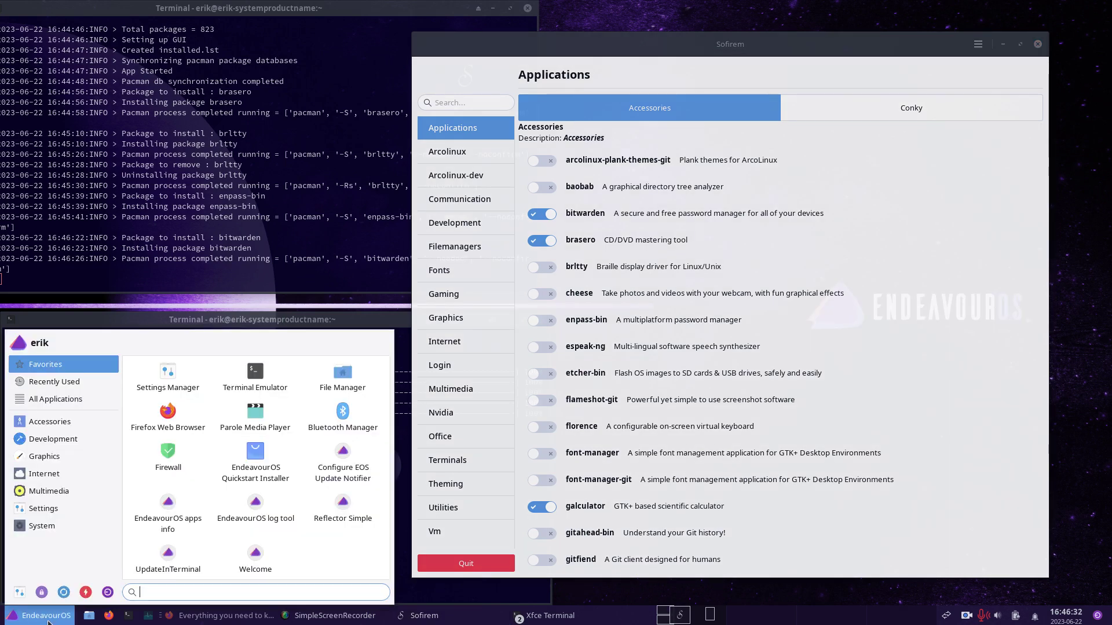
pyautogui.write('bit')
pyautogui.press('Return')
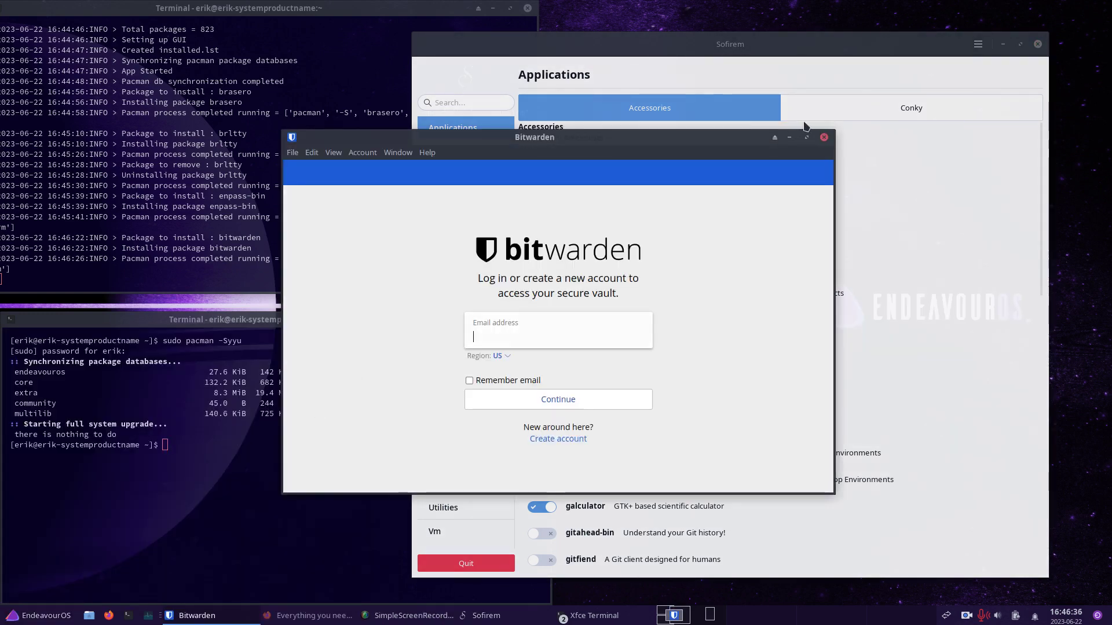
pyautogui.click(824, 138)
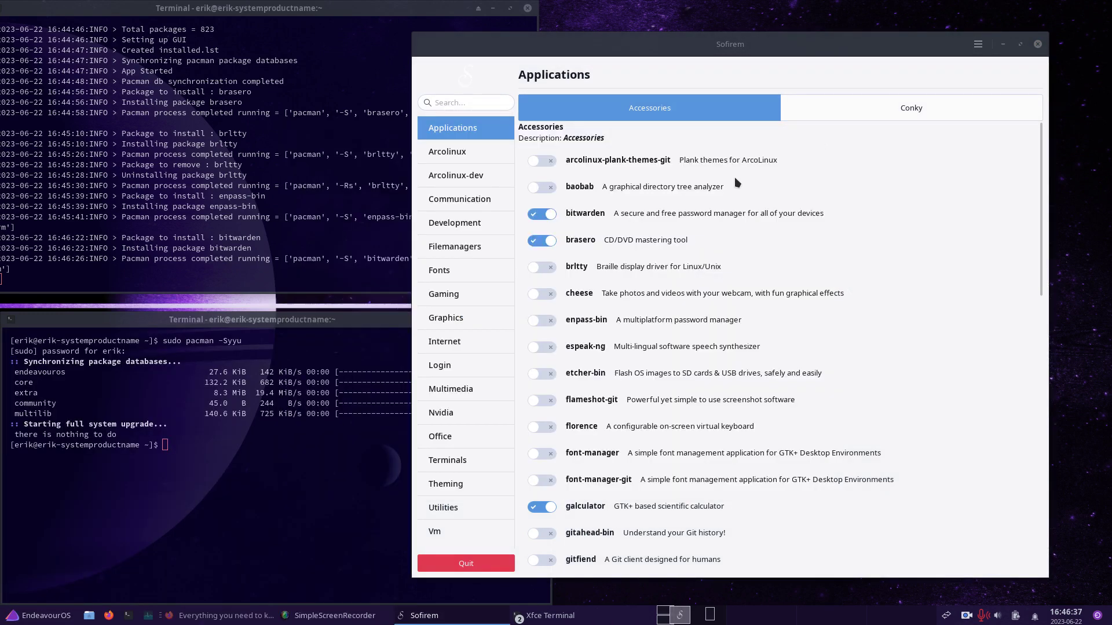
pyautogui.click(541, 214)
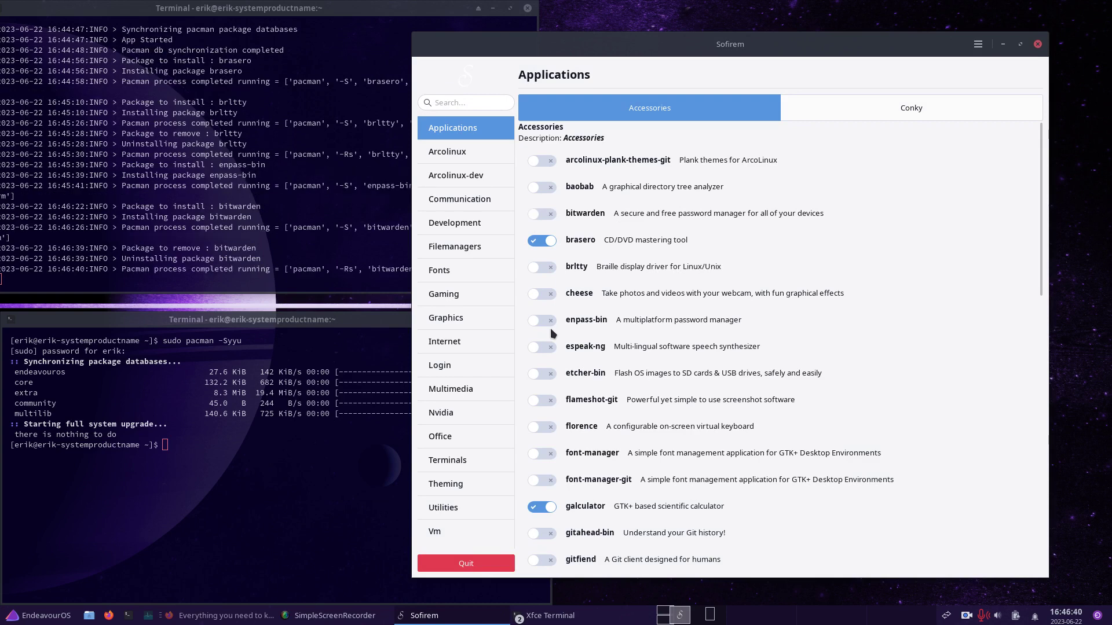
# Under Arcolinux > Arc Theming, toggle arcolinux-arc-aqua-git on and dismiss the not-found error
pyautogui.click(474, 150)
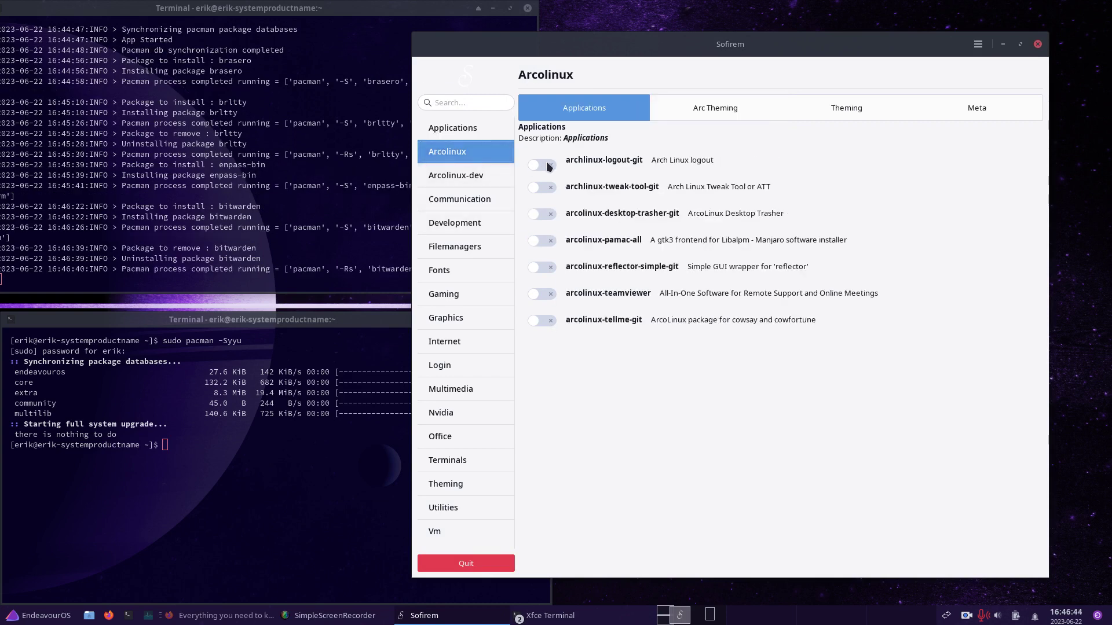
pyautogui.click(725, 112)
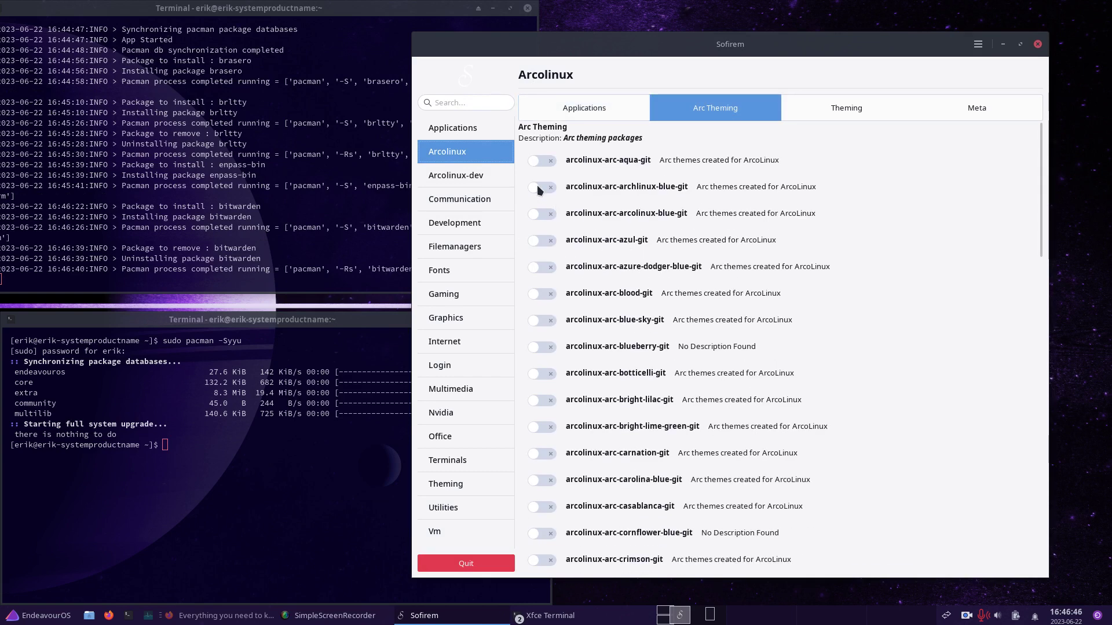
pyautogui.click(545, 162)
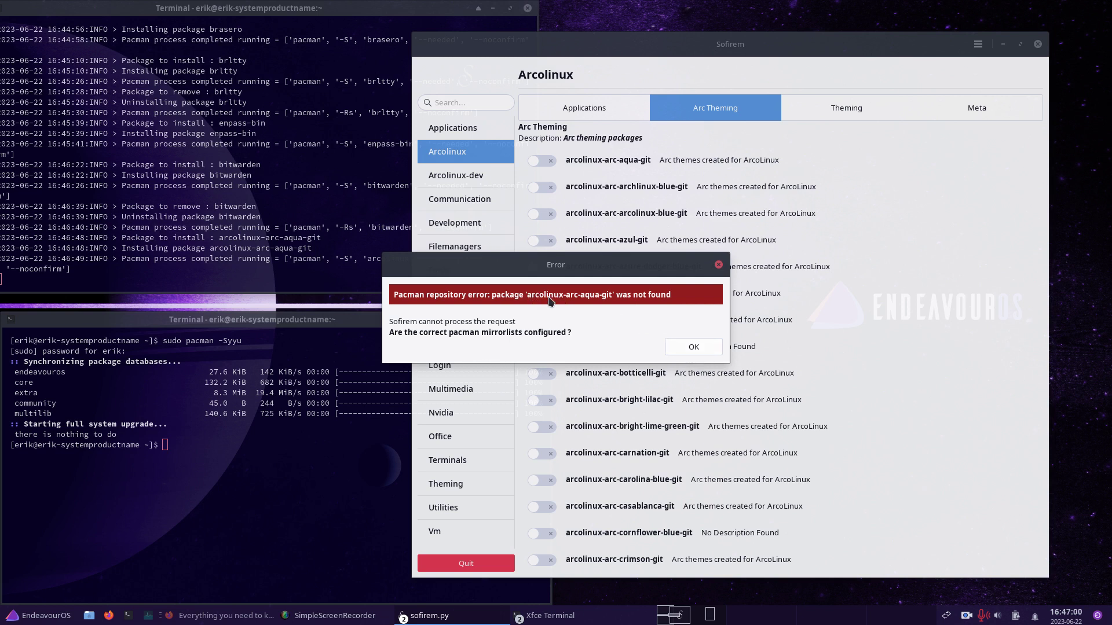
pyautogui.click(692, 350)
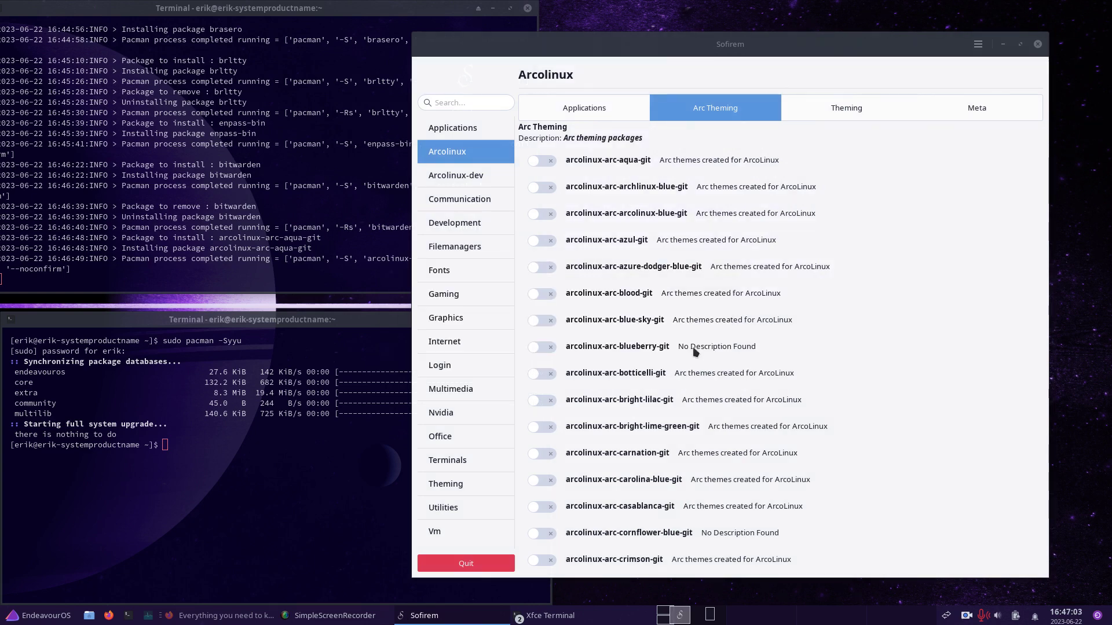
# Import the ArcoLinux keyring and ArcoLinux mirrorlist from Sofirem's options menu
pyautogui.click(979, 45)
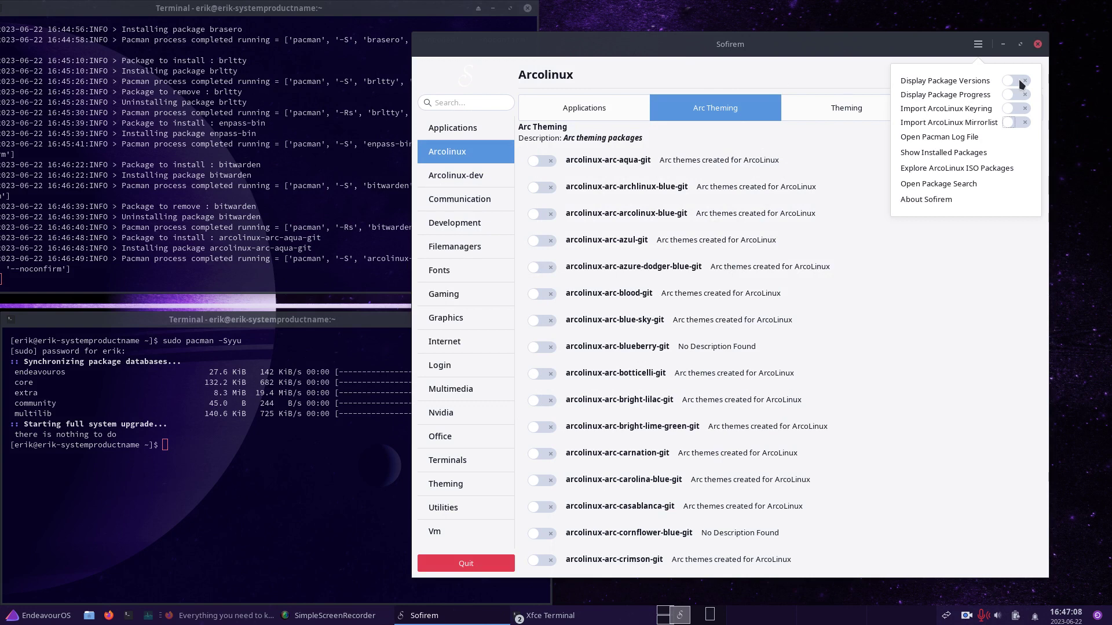
pyautogui.click(1013, 109)
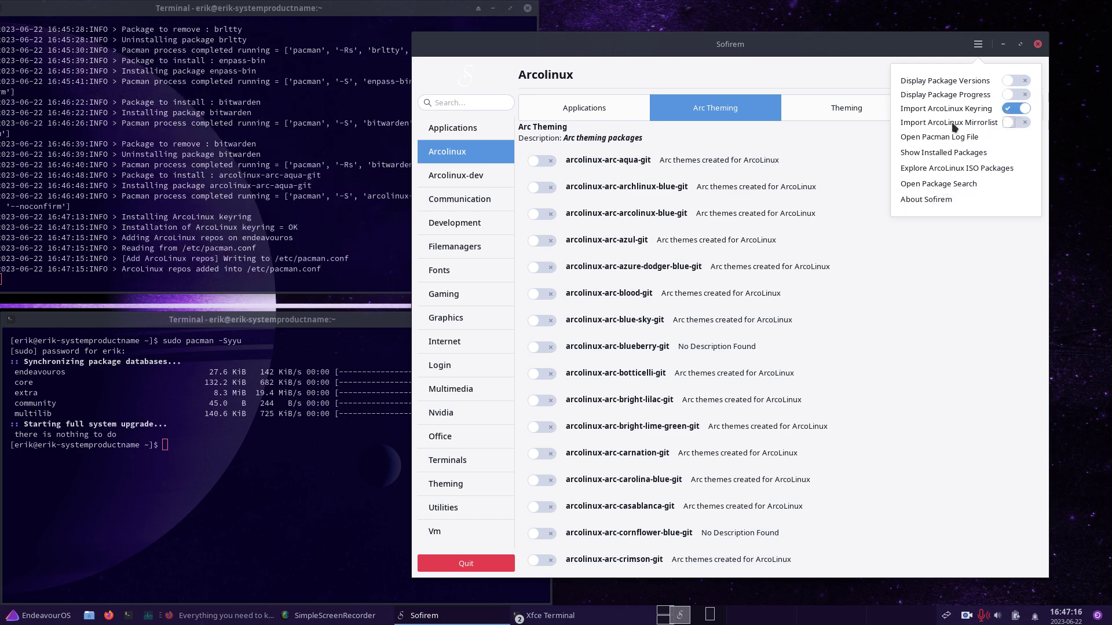
pyautogui.click(1018, 123)
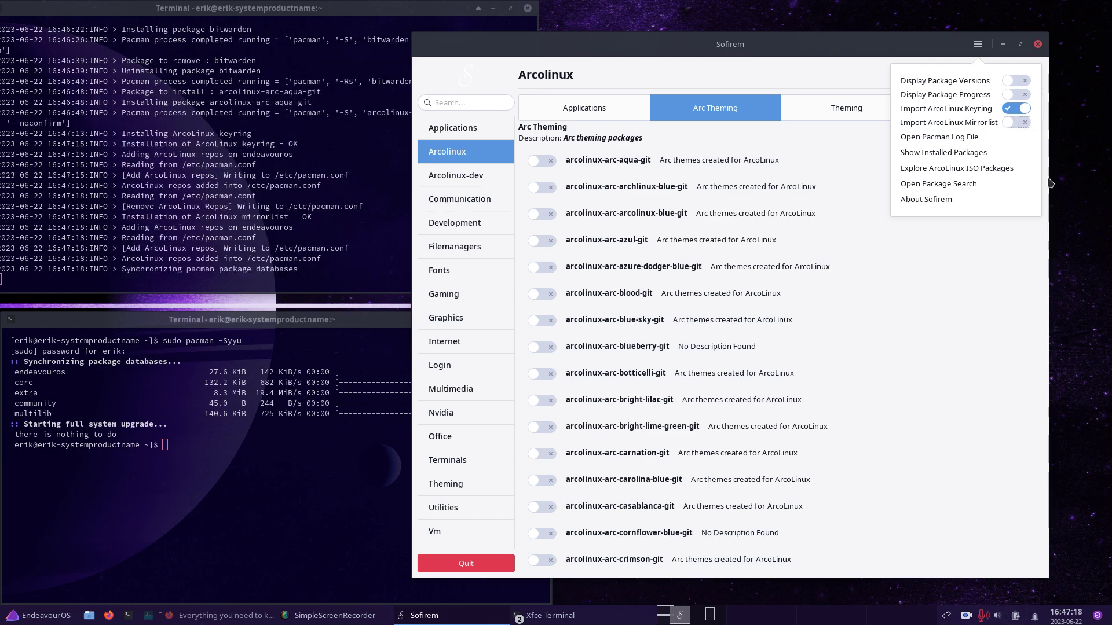
# Rerun sudo pacman -Syyu in the terminal so the ArcoLinux repos sync
pyautogui.click(328, 461)
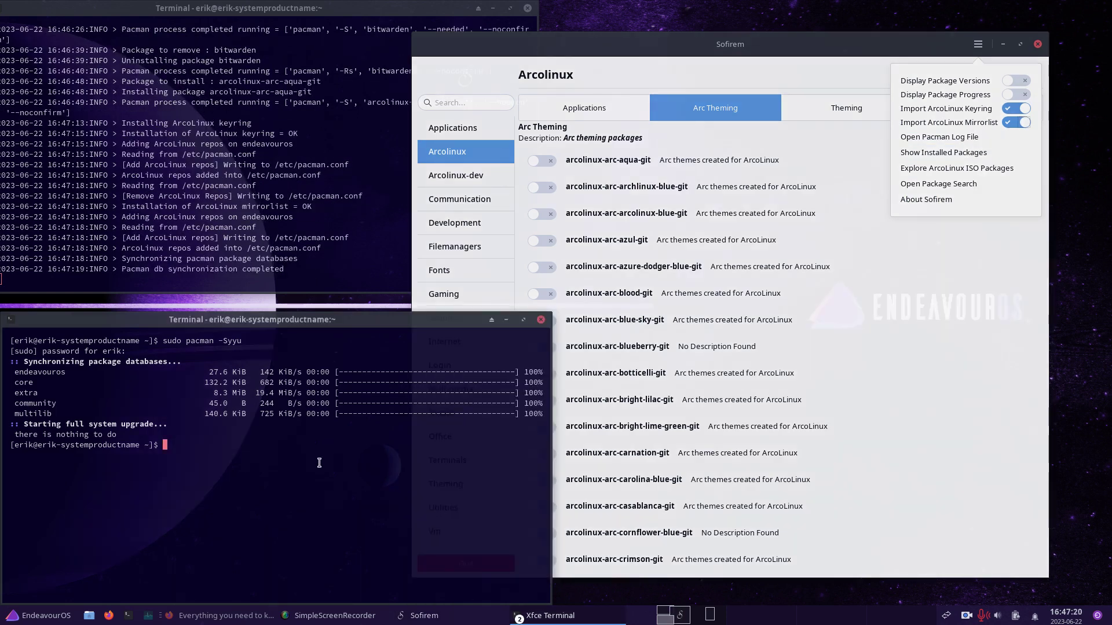
pyautogui.press('Up')
pyautogui.press('Return')
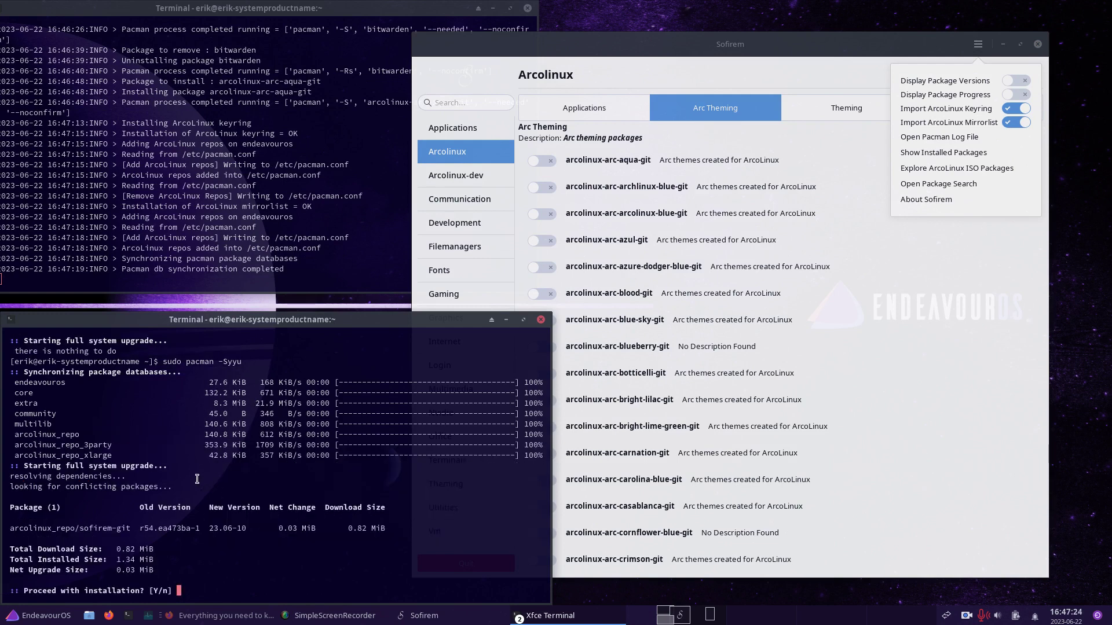
# Switch on arcolinux-arc-aqua-git under Sofirem's Arc Theming to install it
pyautogui.moveTo(140, 456); pyautogui.dragTo(4, 435)
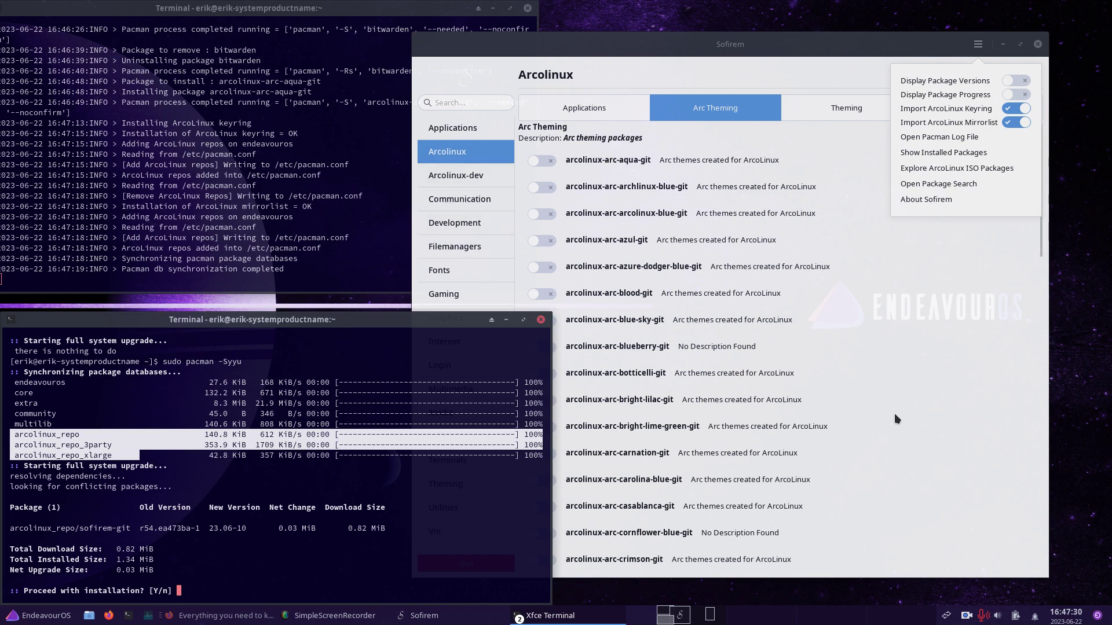
pyautogui.click(733, 48)
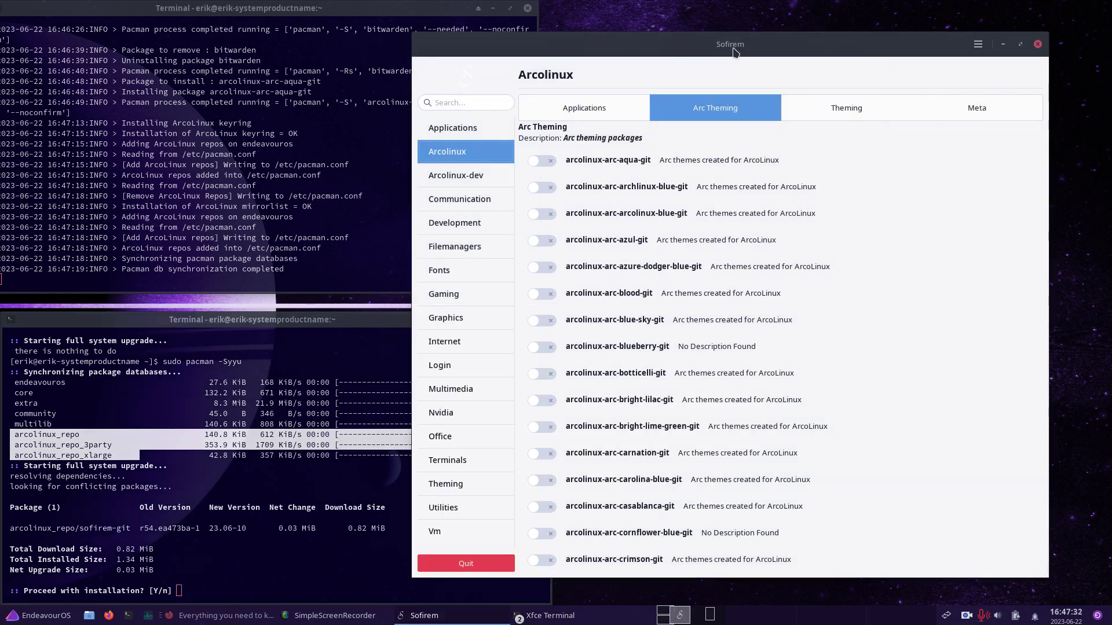
pyautogui.click(542, 160)
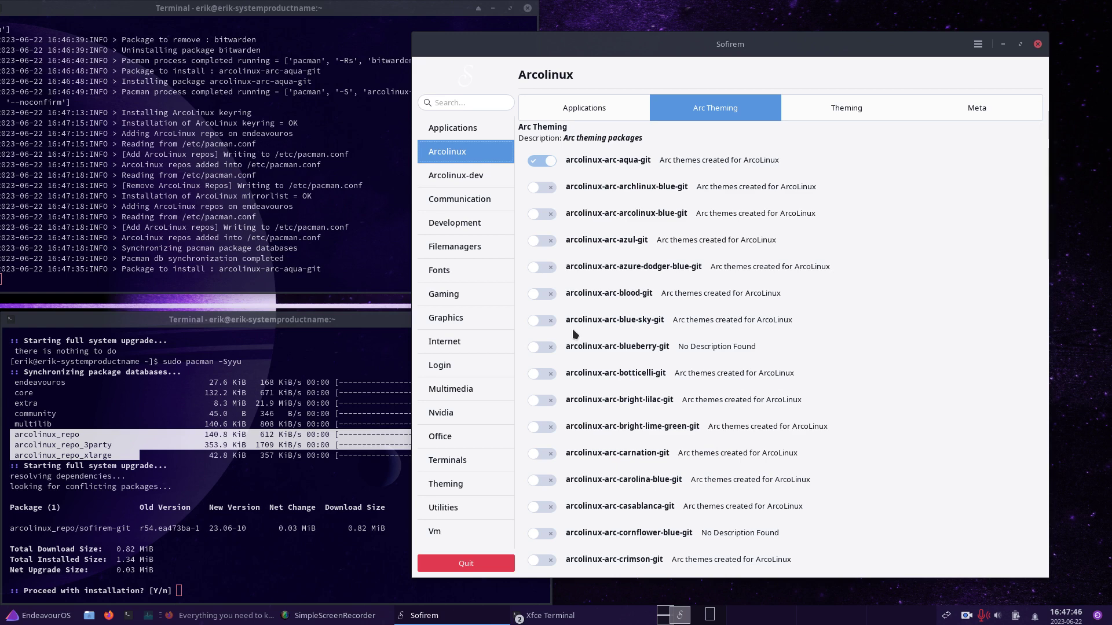
# Highlight the old sofirem-git version and the new 23.06-10 in the update terminal
pyautogui.click(150, 538)
pyautogui.moveTo(135, 529); pyautogui.dragTo(201, 528)
pyautogui.click(140, 529)
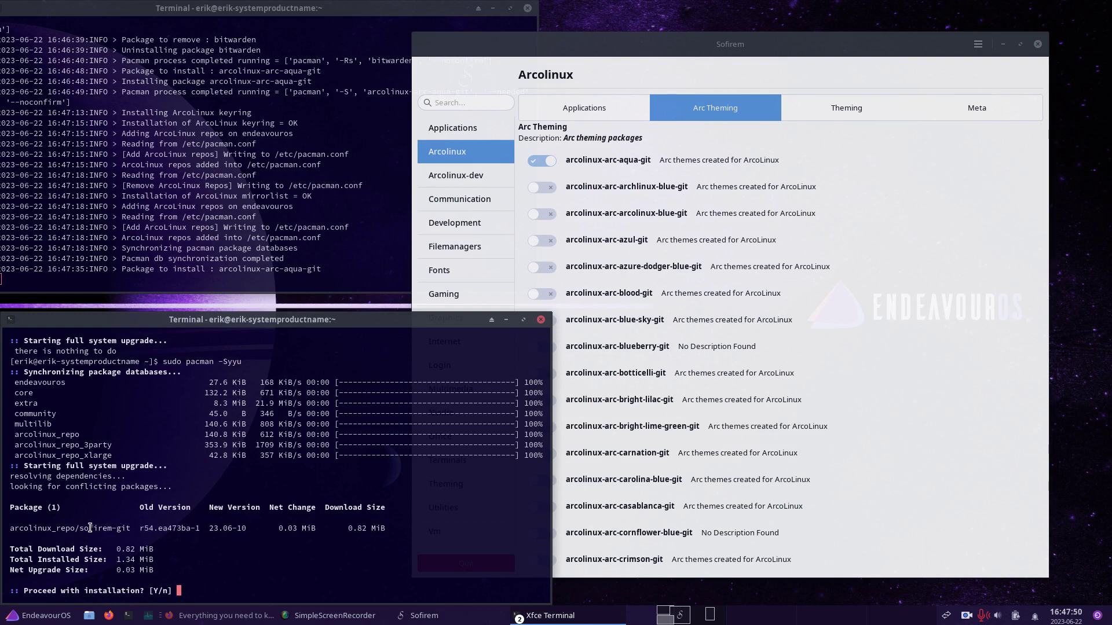
pyautogui.moveTo(143, 528); pyautogui.dragTo(244, 529)
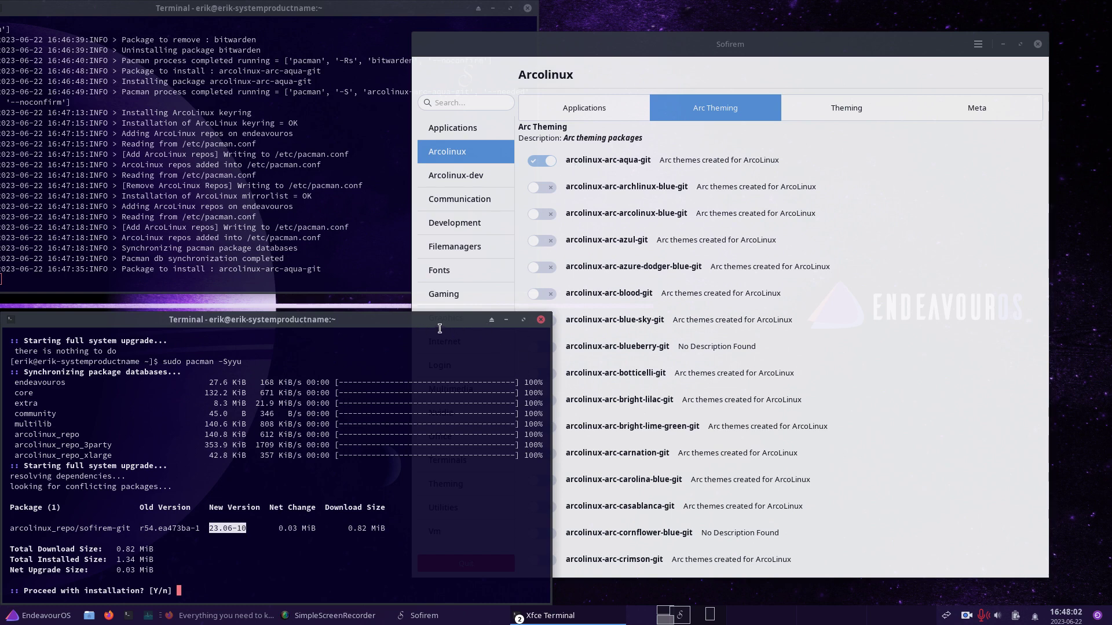
pyautogui.click(217, 527)
pyautogui.moveTo(144, 527); pyautogui.dragTo(177, 527)
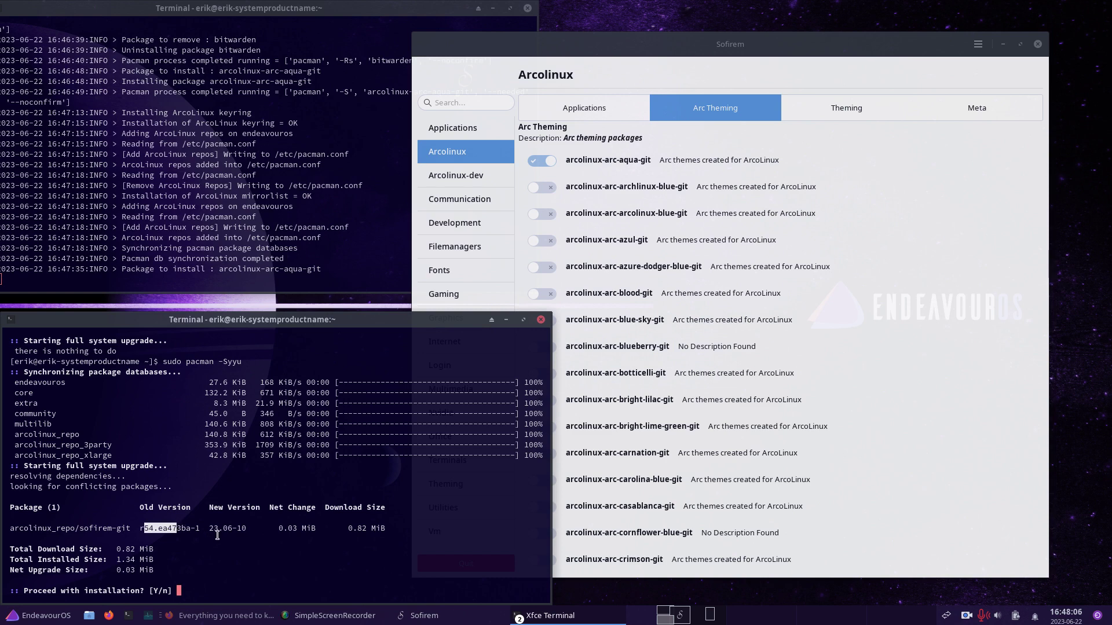
pyautogui.moveTo(209, 527); pyautogui.dragTo(250, 527)
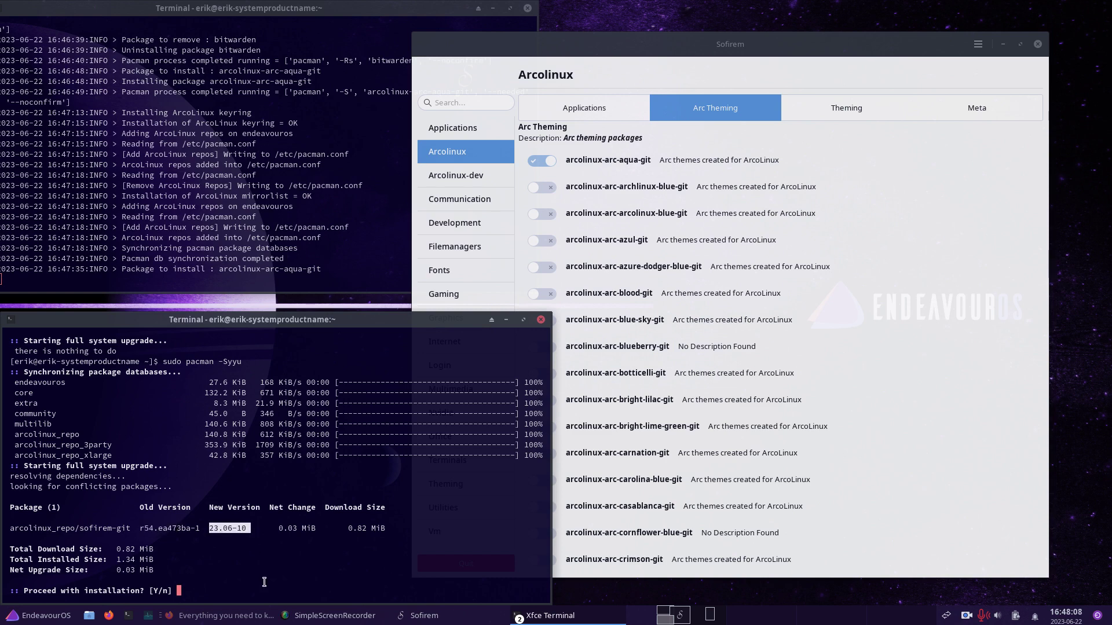
pyautogui.click(212, 528)
pyautogui.click(268, 262)
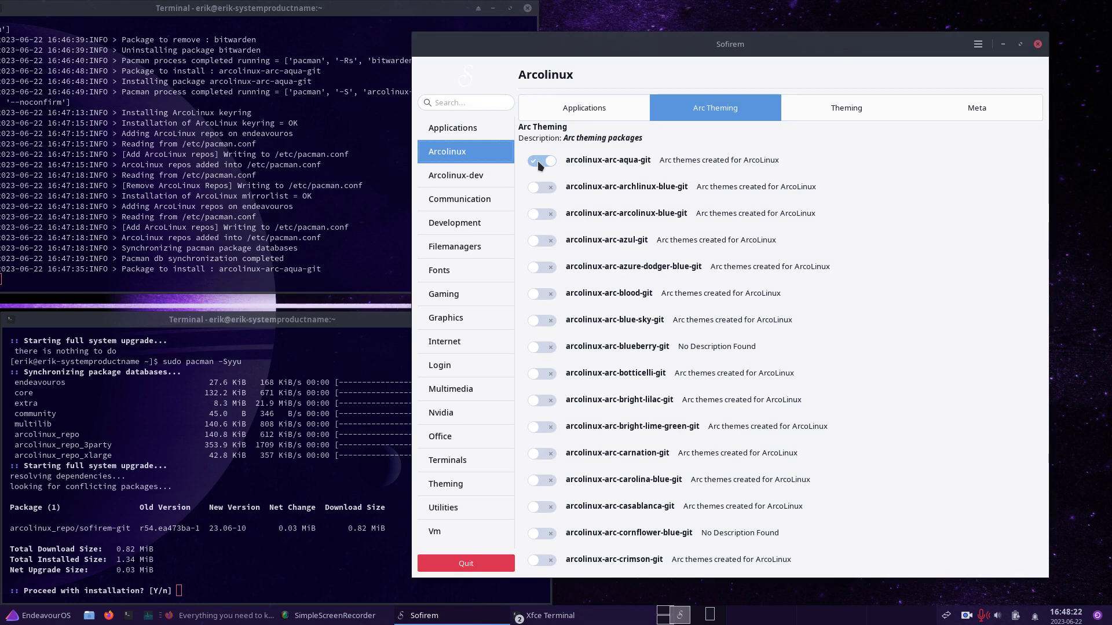
# Answer y to upgrade sofirem-git, then close the finished update terminal
pyautogui.click(257, 558)
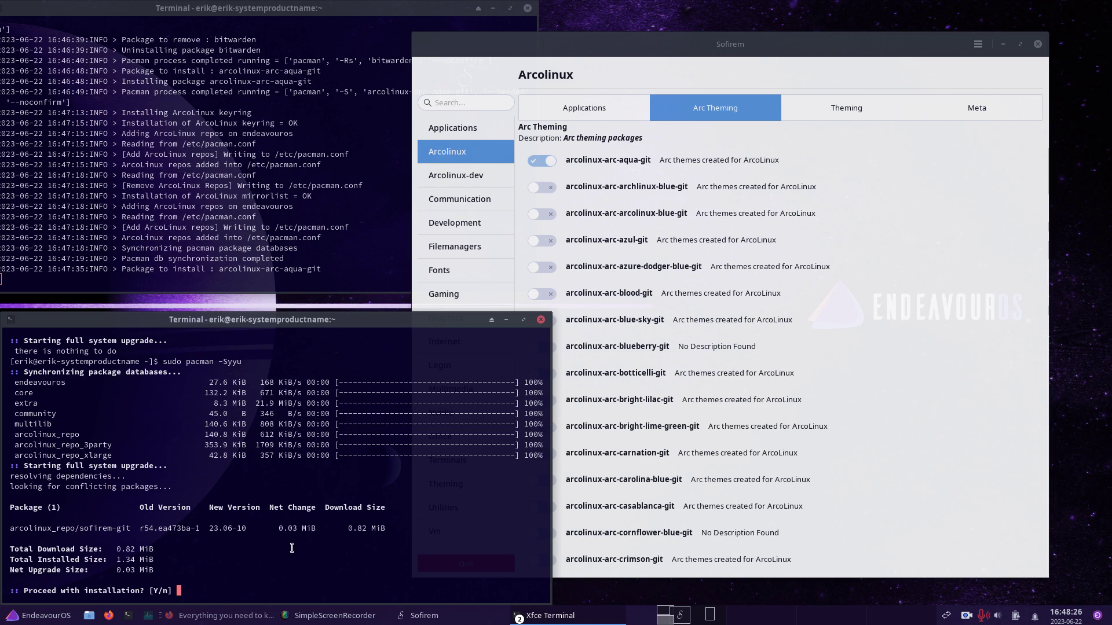
pyautogui.write('y')
pyautogui.press('Return')
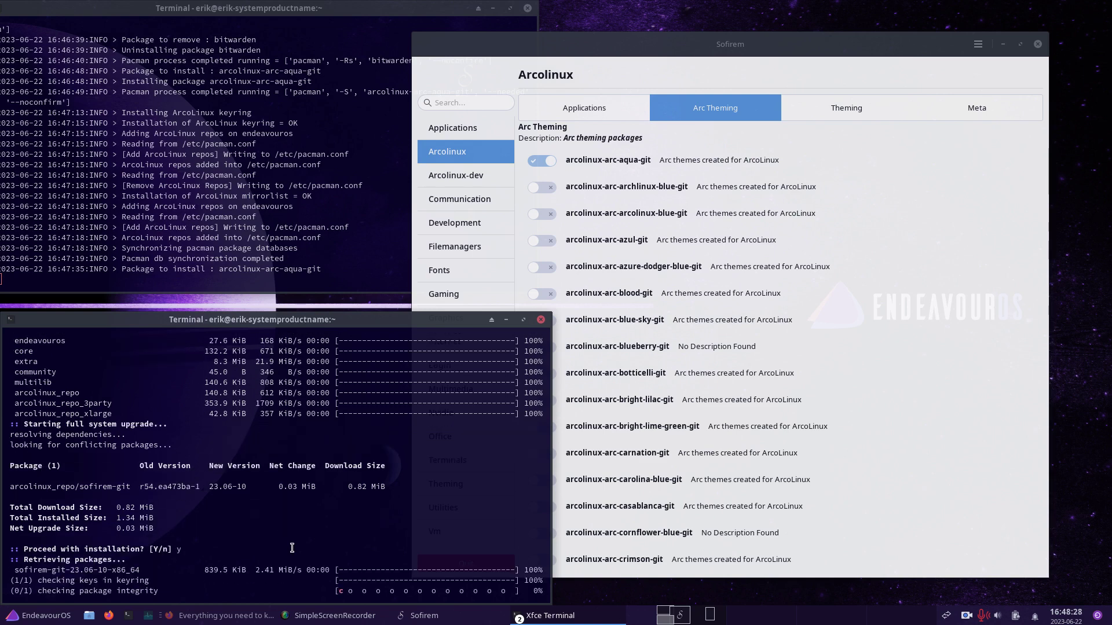
pyautogui.click(542, 321)
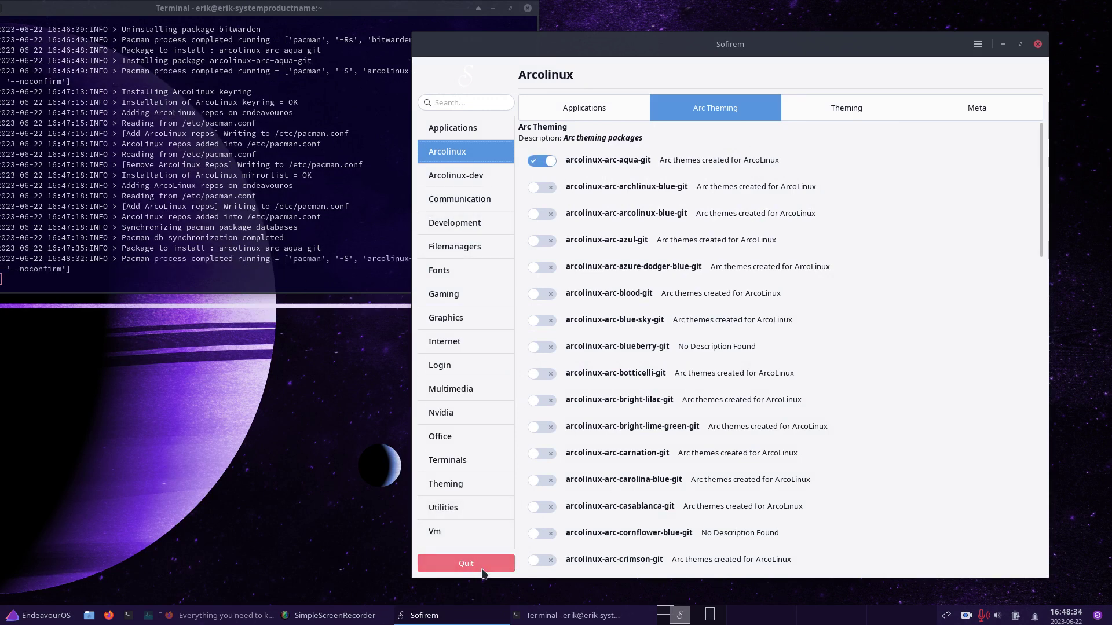
# Quit Sofirem and relaunch it with sofi from the terminal
pyautogui.click(480, 568)
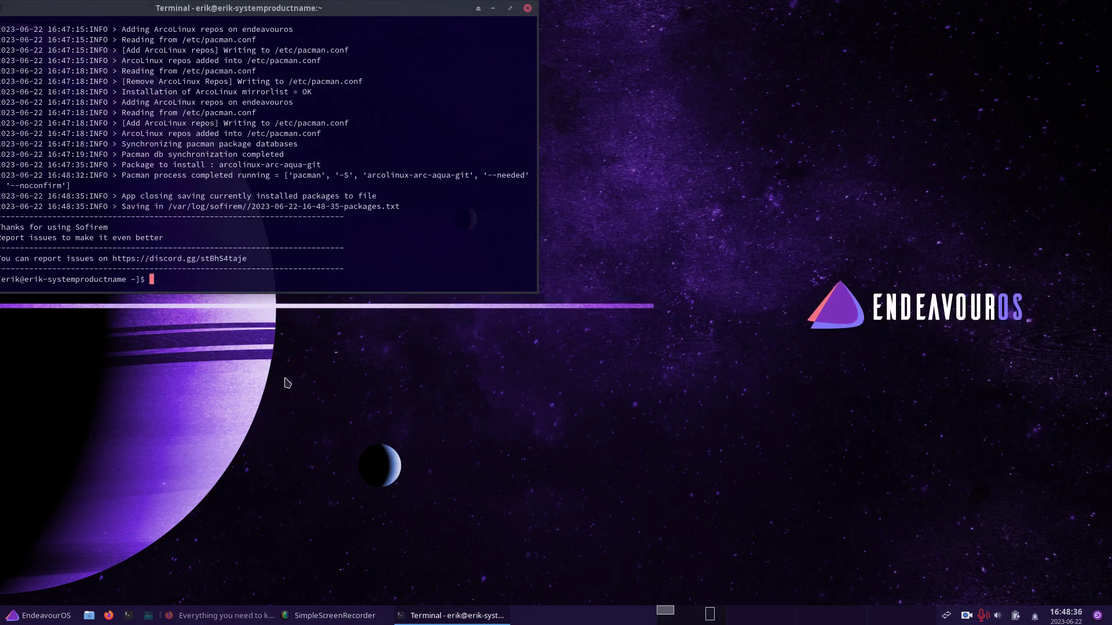
pyautogui.write('sofi')
pyautogui.press('Return')
pyautogui.press('Return')
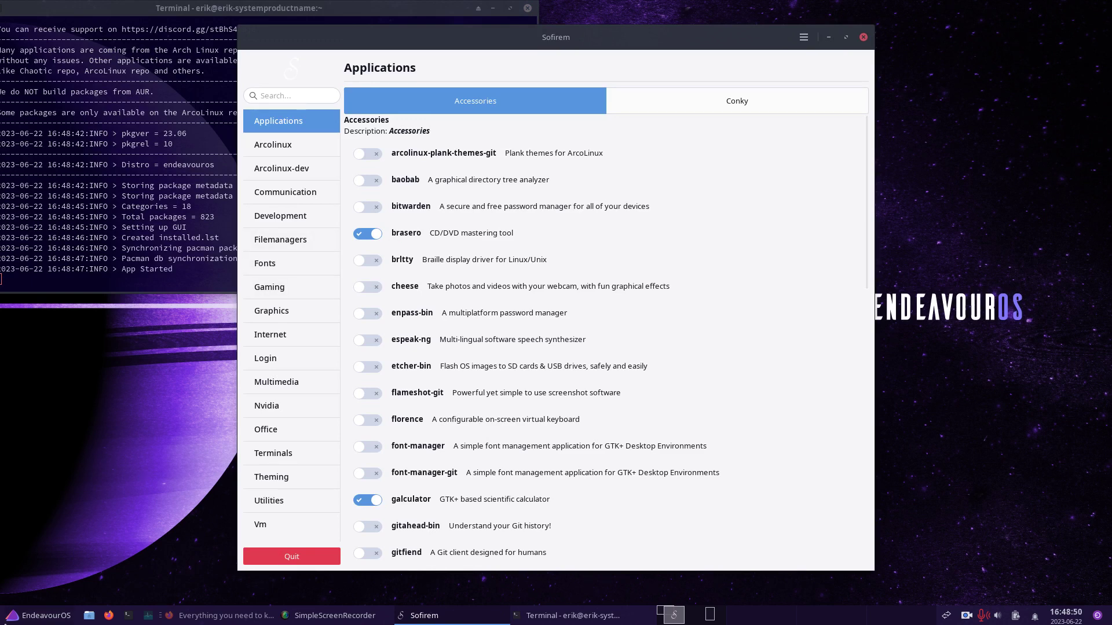
# Apply the Arc-Aqua-Dark style in Xfce Appearance settings, check the icon themes, and close
pyautogui.click(14, 618)
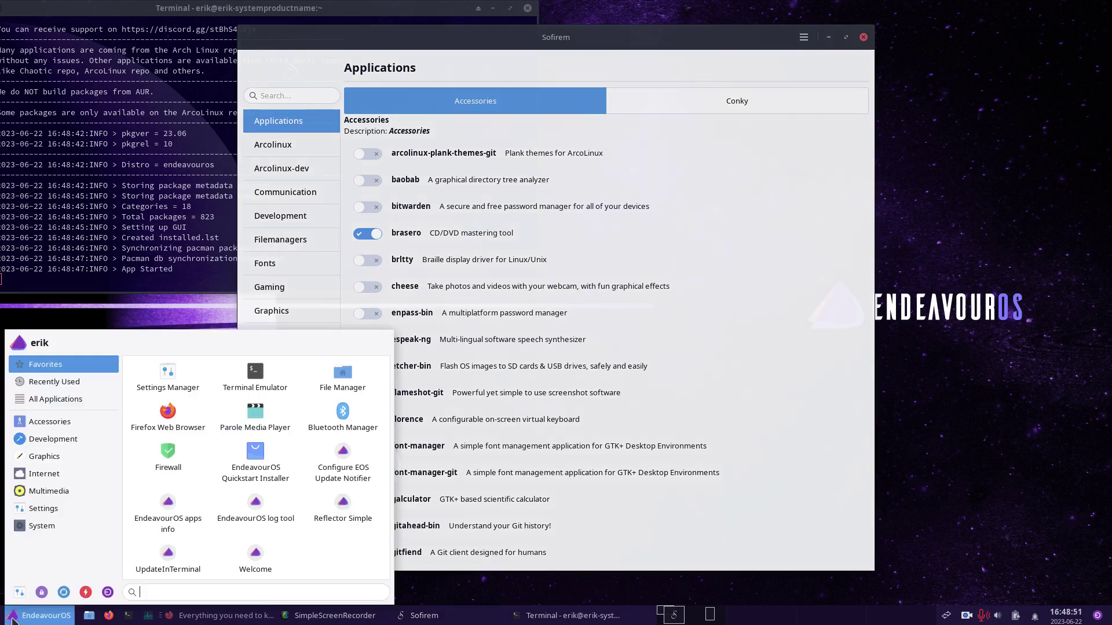
pyautogui.click(168, 376)
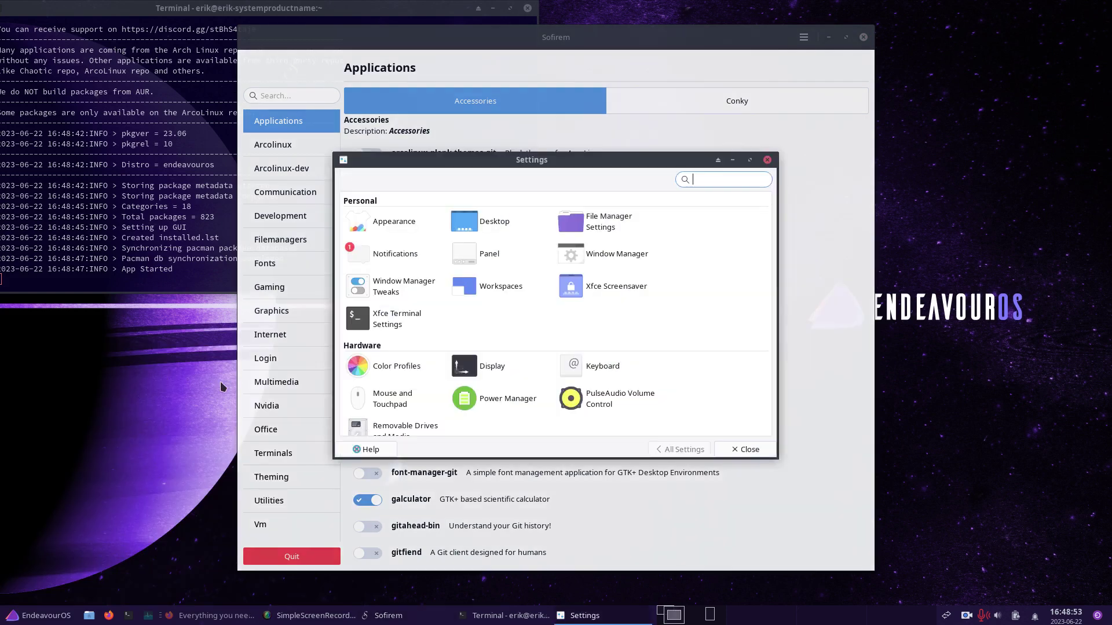
pyautogui.click(396, 220)
pyautogui.click(402, 293)
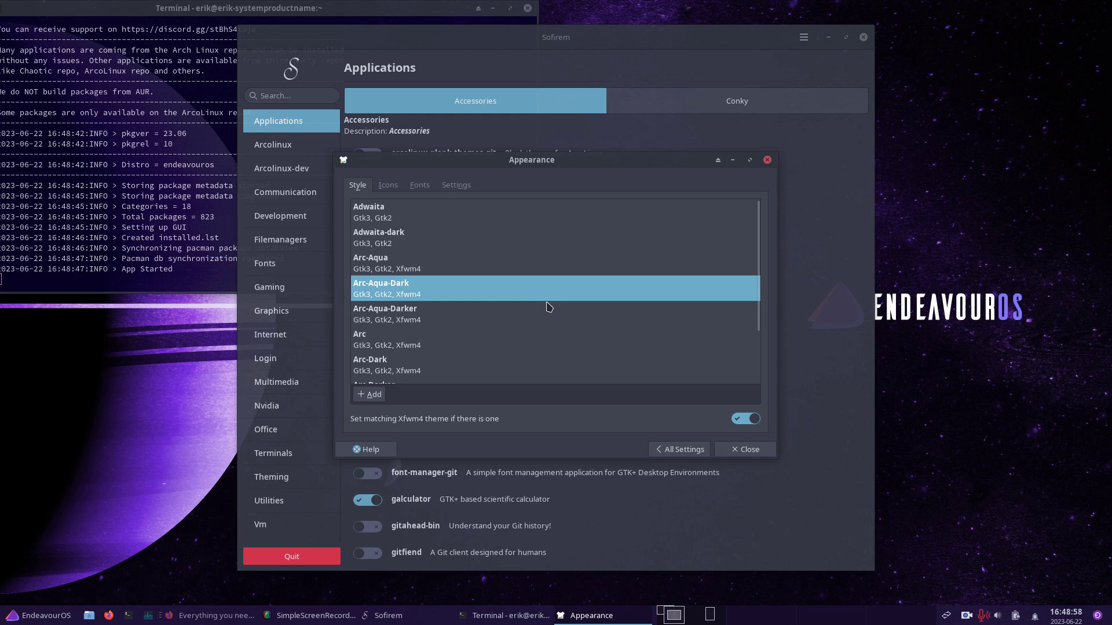
pyautogui.click(389, 190)
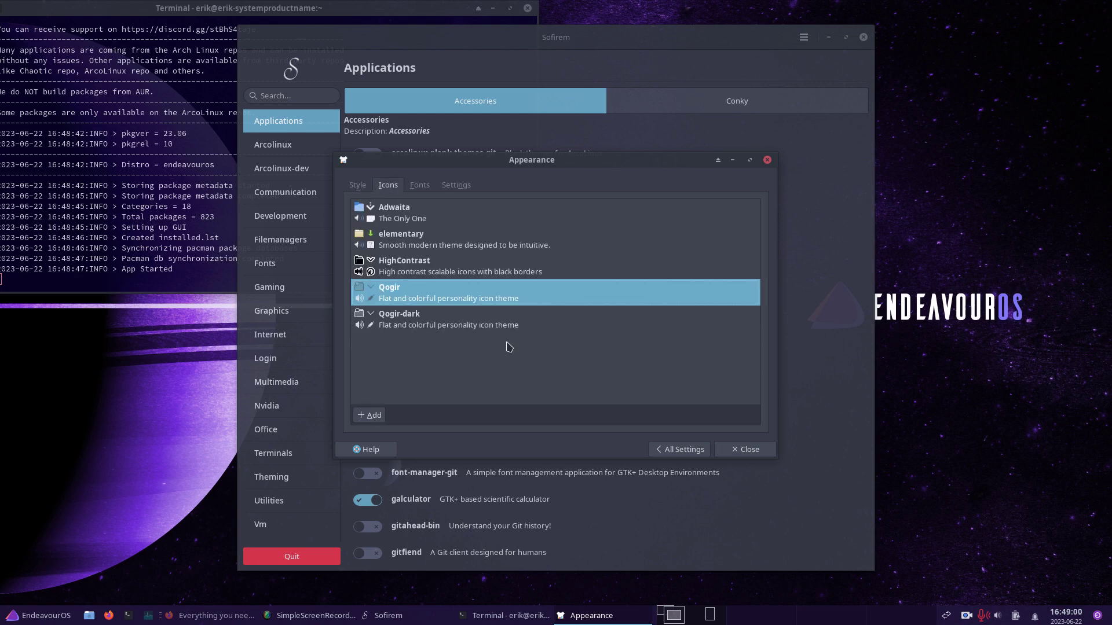
pyautogui.click(732, 451)
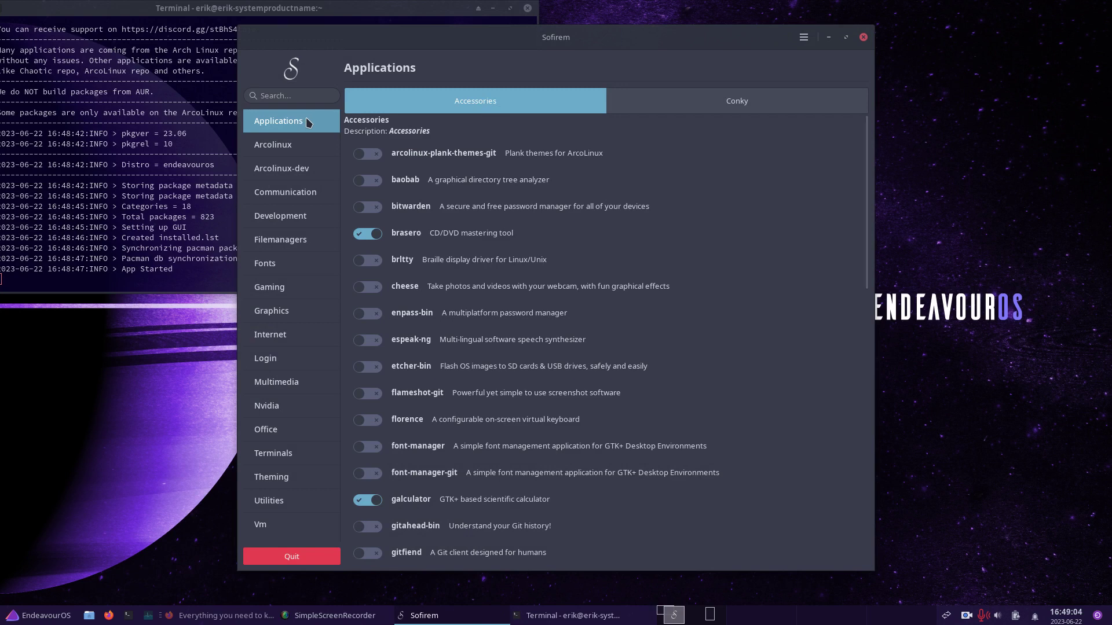
# Switch on zafiro-icon-theme in Sofirem's Arcolinux Theming icons list and check the install log
pyautogui.click(293, 146)
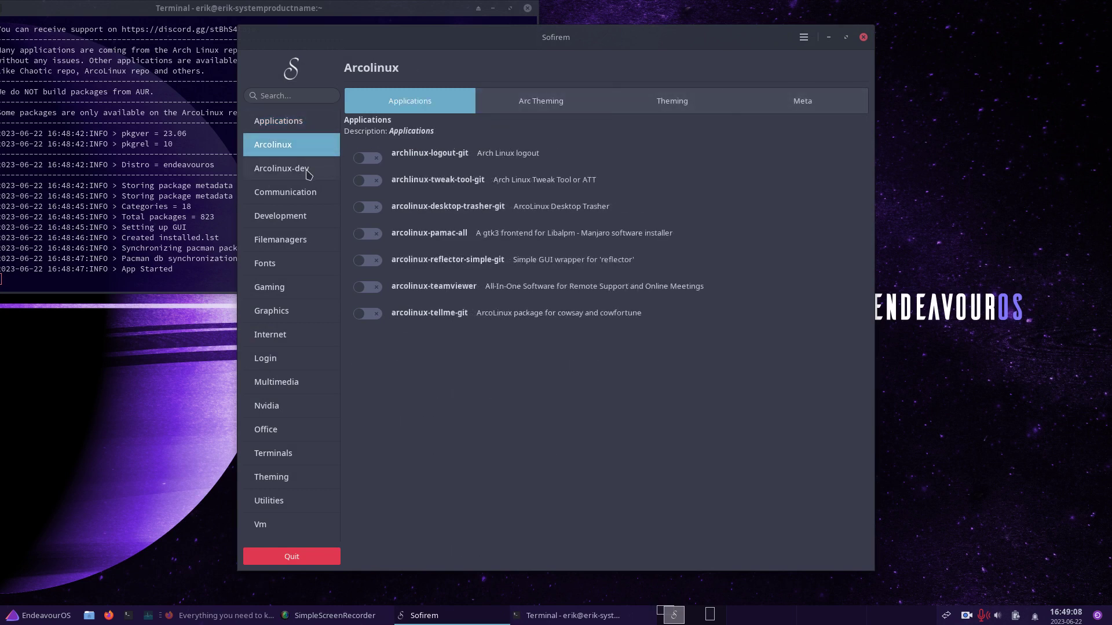
pyautogui.click(309, 480)
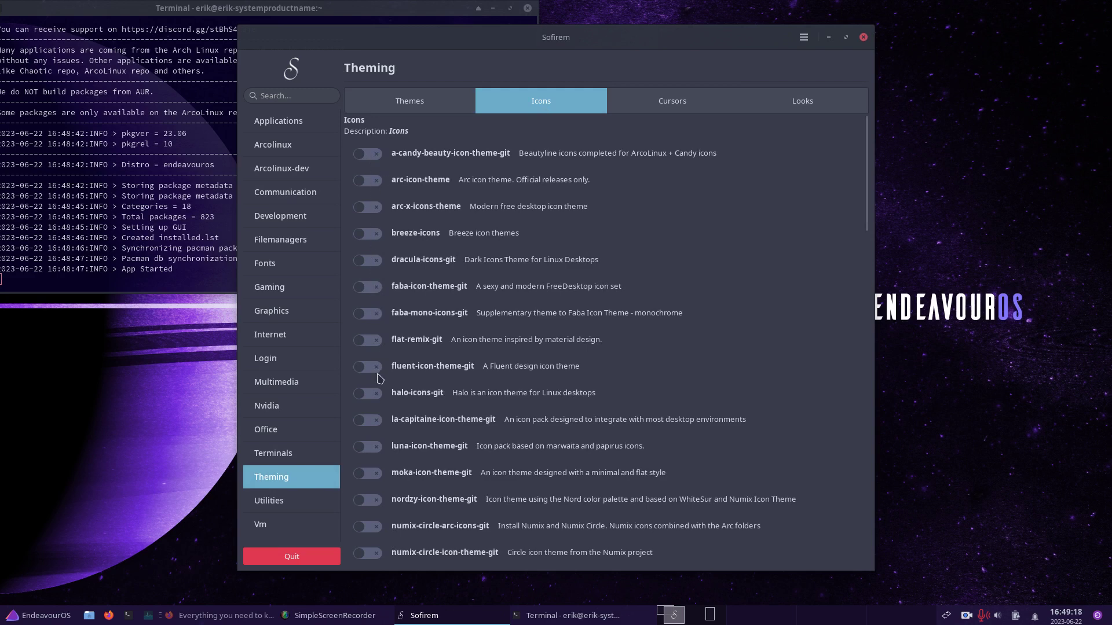
pyautogui.scroll(-8, 379, 388)
pyautogui.scroll(-10, 380, 396)
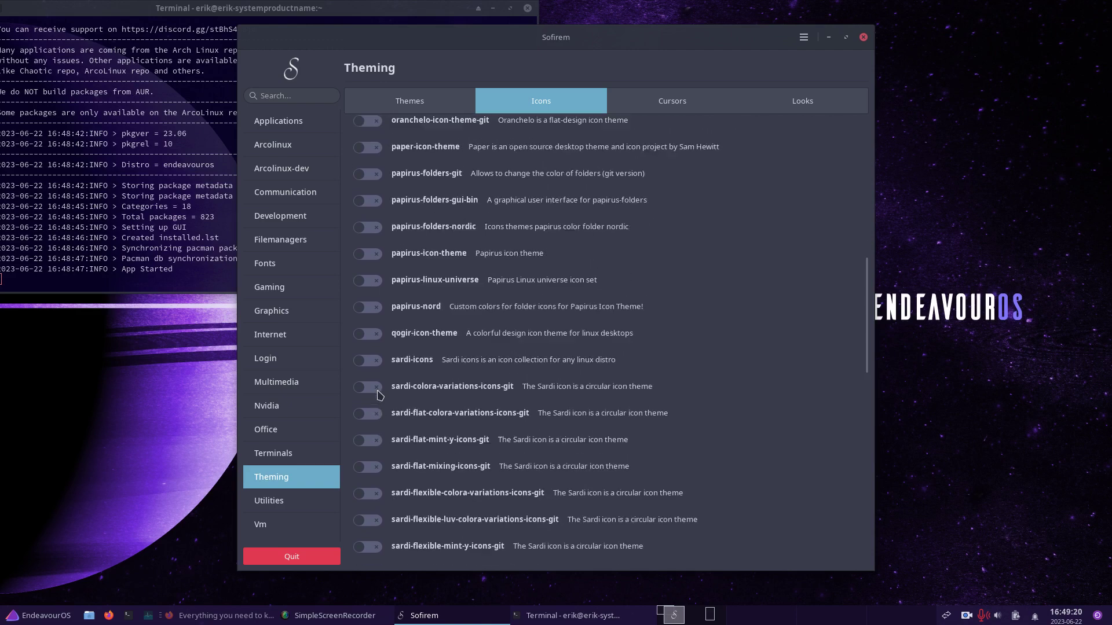
pyautogui.scroll(-3, 385, 410)
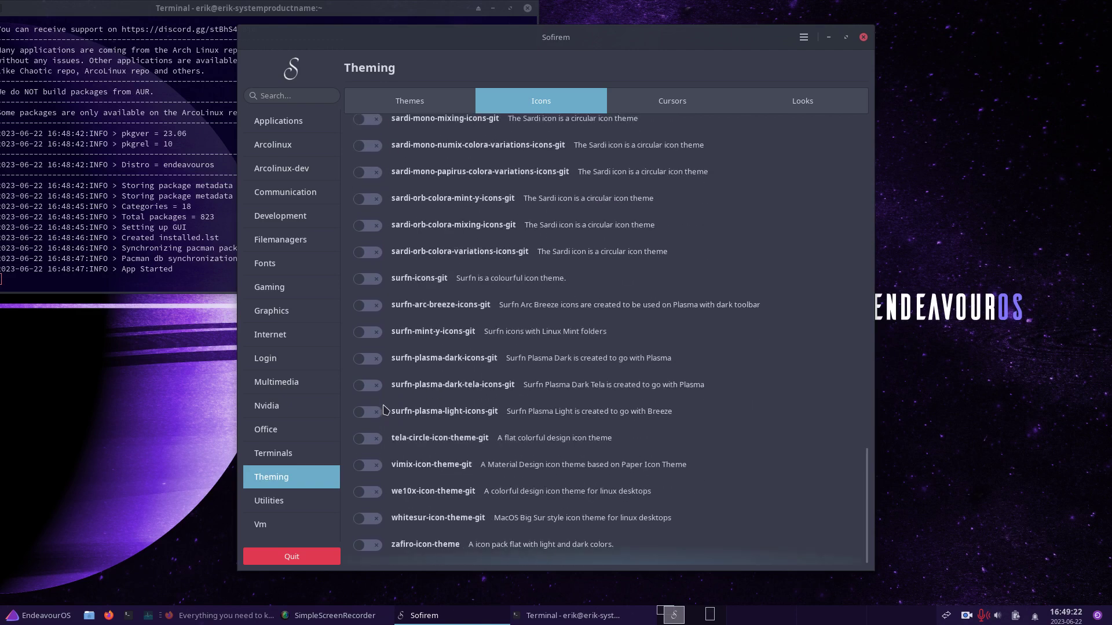
pyautogui.click(375, 545)
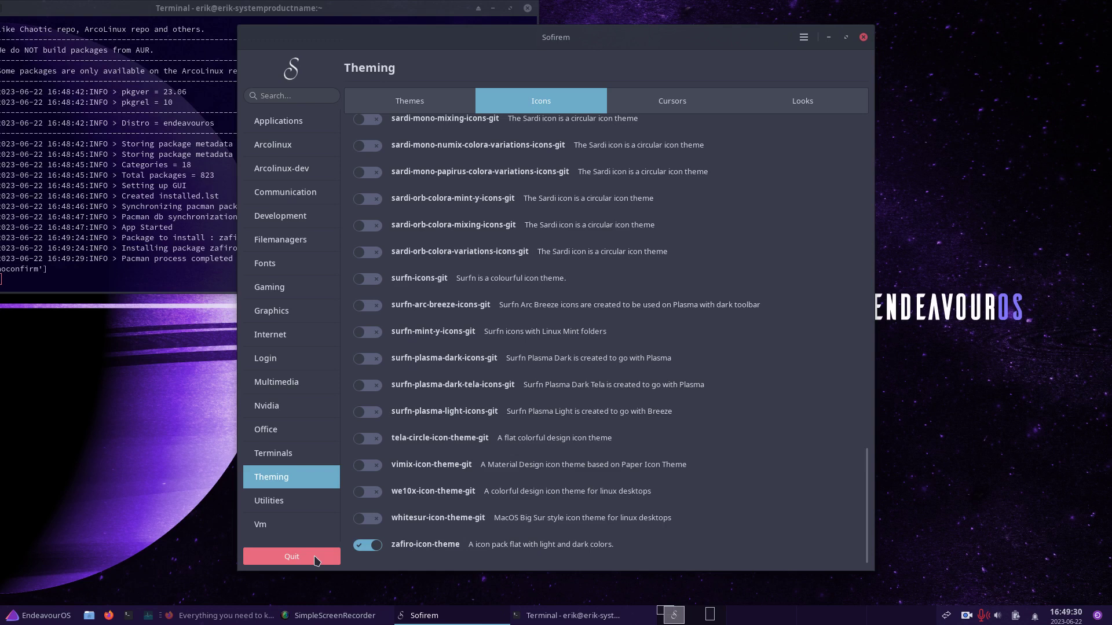
pyautogui.click(521, 618)
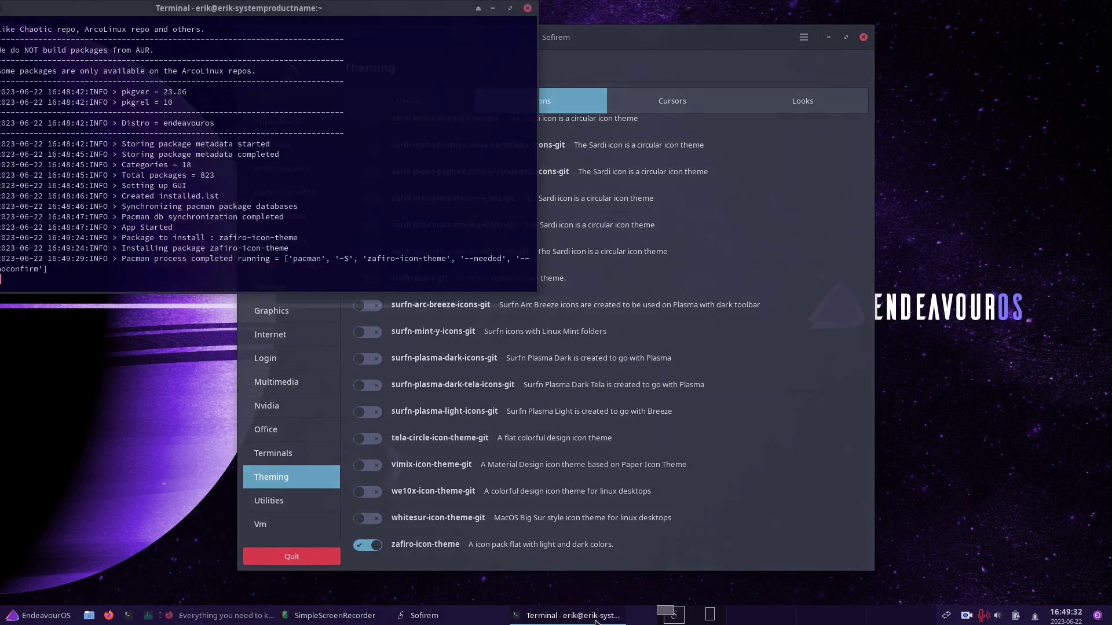
# Set the Xfce icon theme to Zafiro-icons-Dark, then quit Sofirem
pyautogui.click(520, 618)
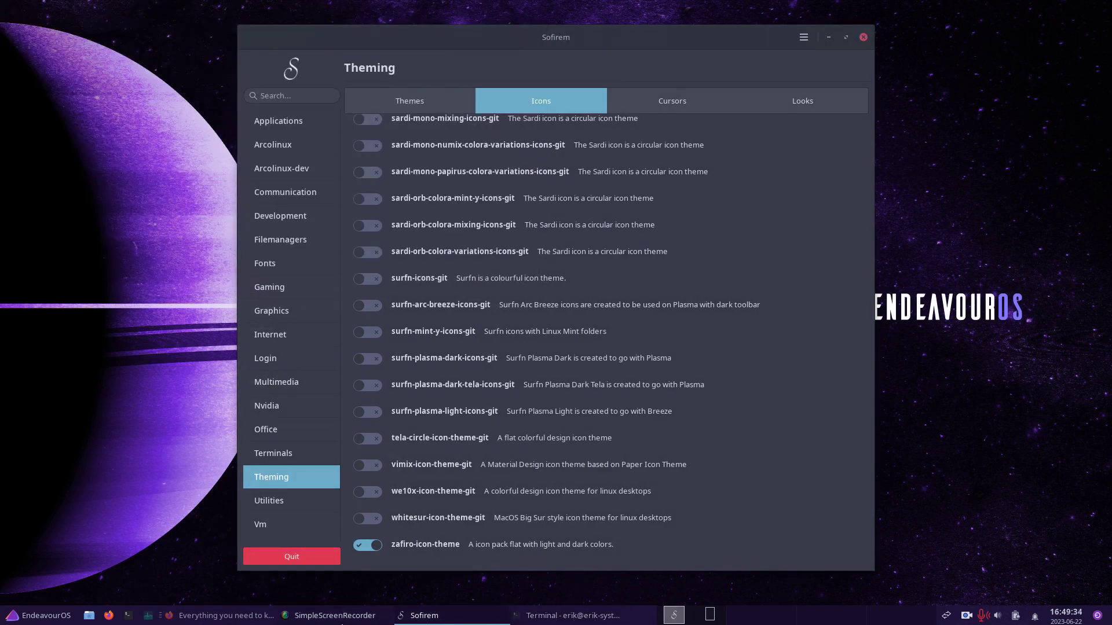
pyautogui.click(52, 618)
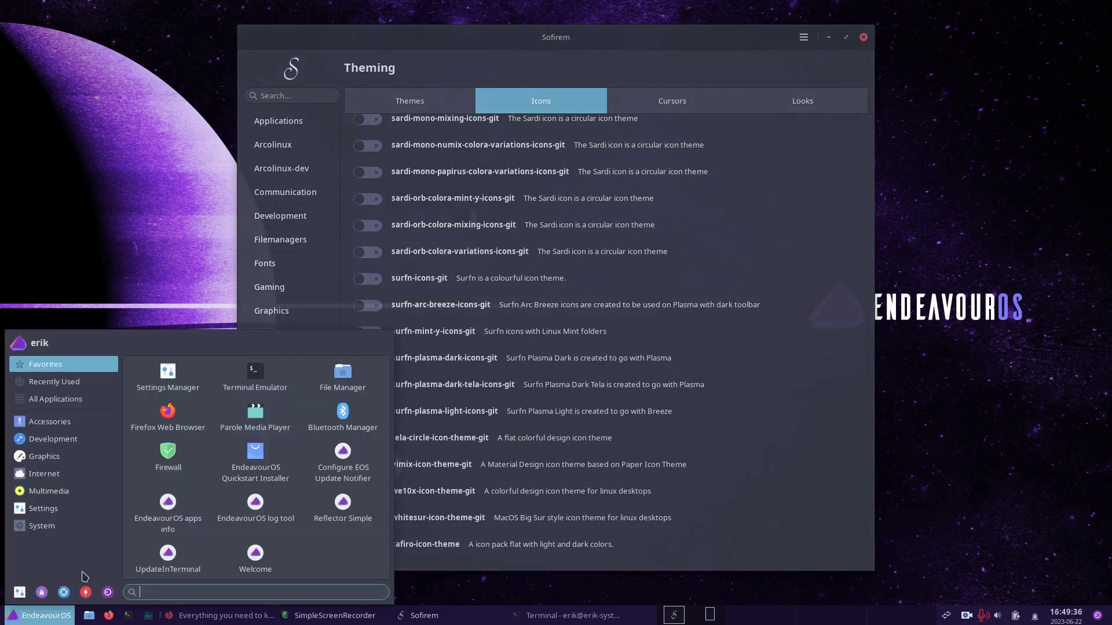
pyautogui.click(166, 379)
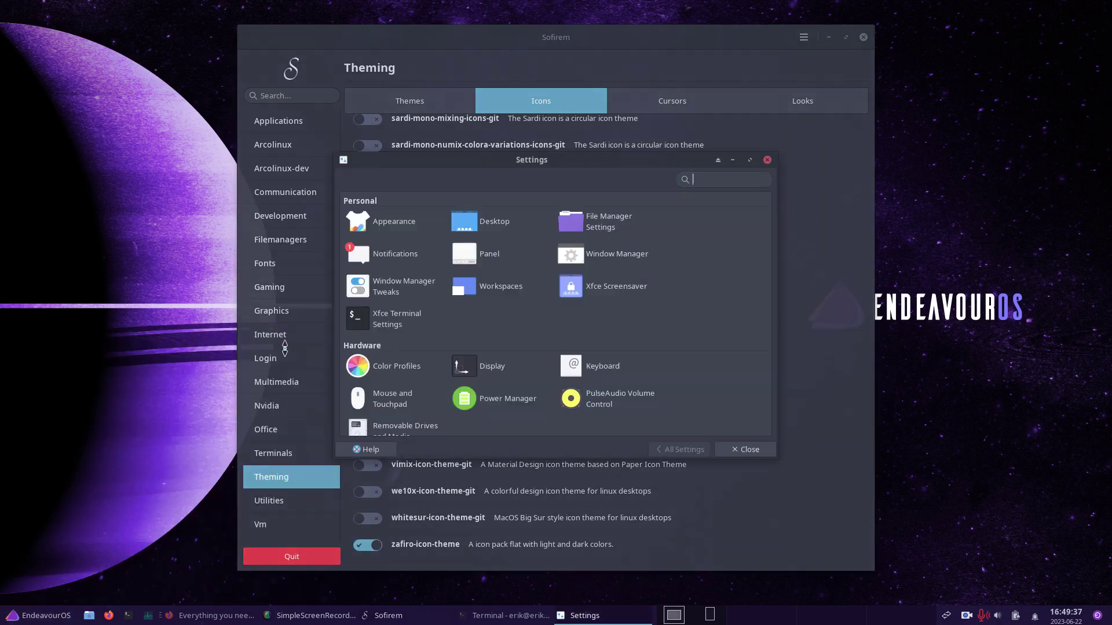
pyautogui.click(393, 222)
pyautogui.click(388, 186)
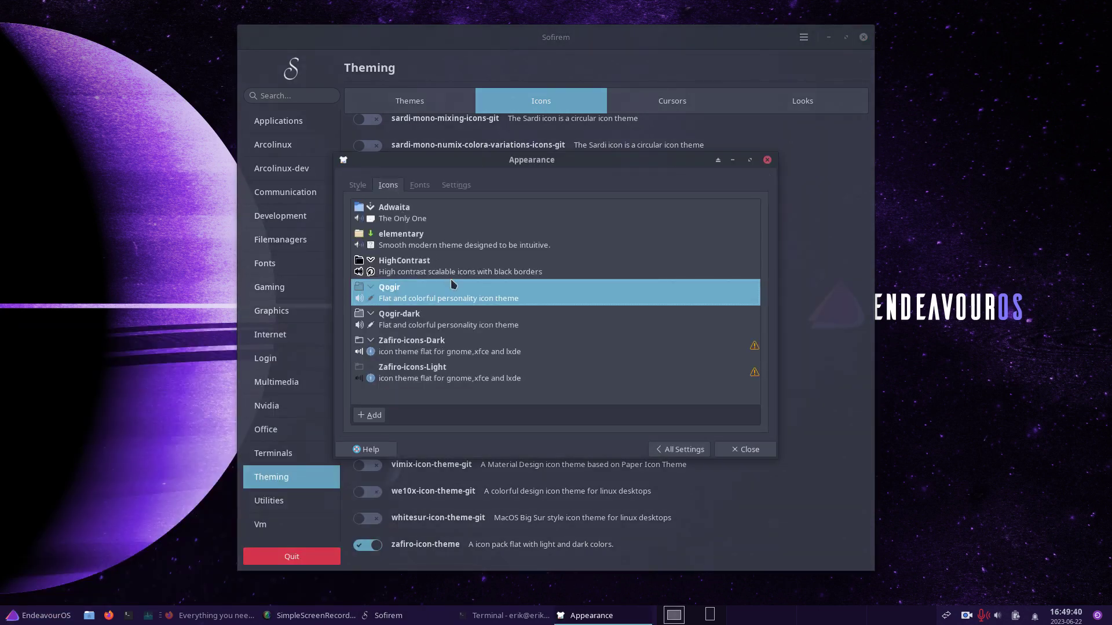
pyautogui.click(463, 376)
pyautogui.click(474, 351)
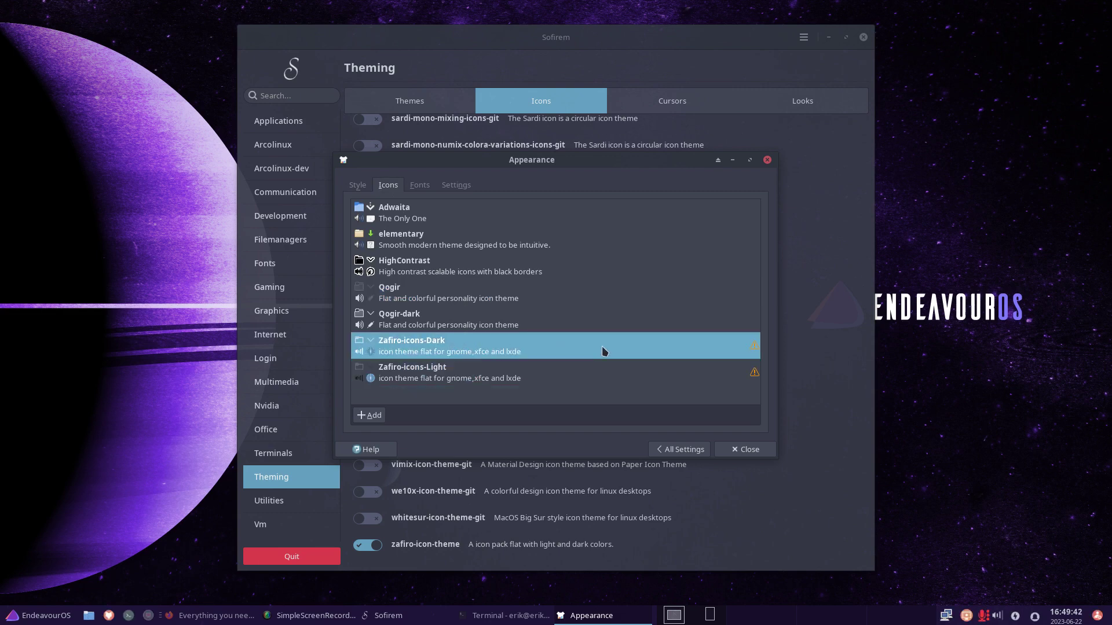
pyautogui.click(742, 450)
pyautogui.click(292, 556)
pyautogui.click(8, 620)
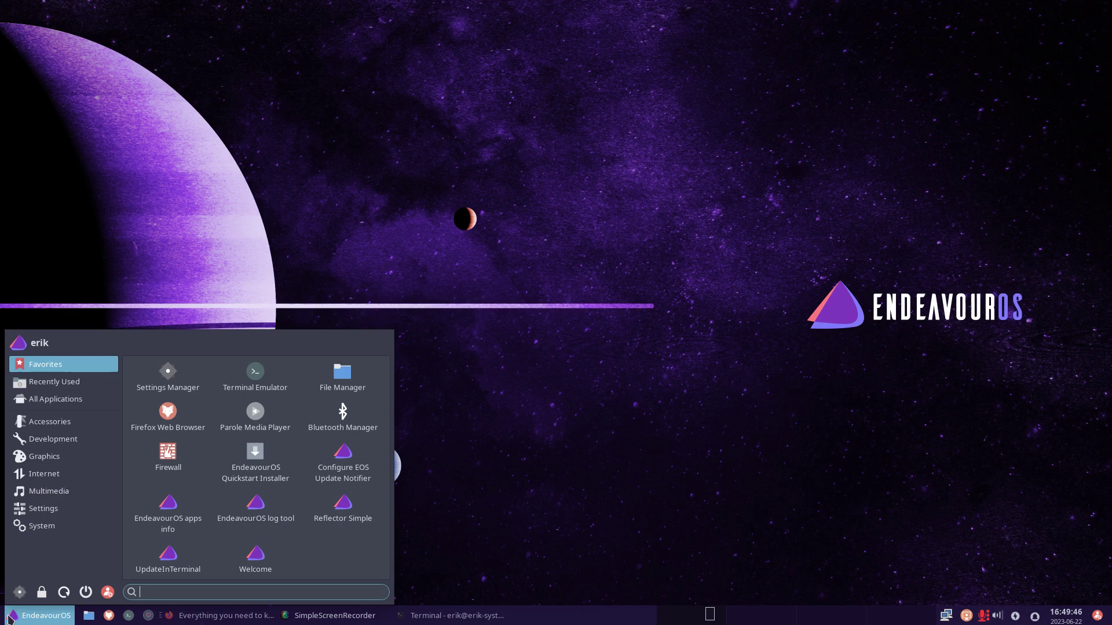
# Browse the Accessories, Development, Graphics, Settings and System menu categories, then close the menu
pyautogui.click(64, 422)
pyautogui.click(69, 439)
pyautogui.click(73, 458)
pyautogui.click(69, 508)
pyautogui.click(64, 526)
pyautogui.click(560, 533)
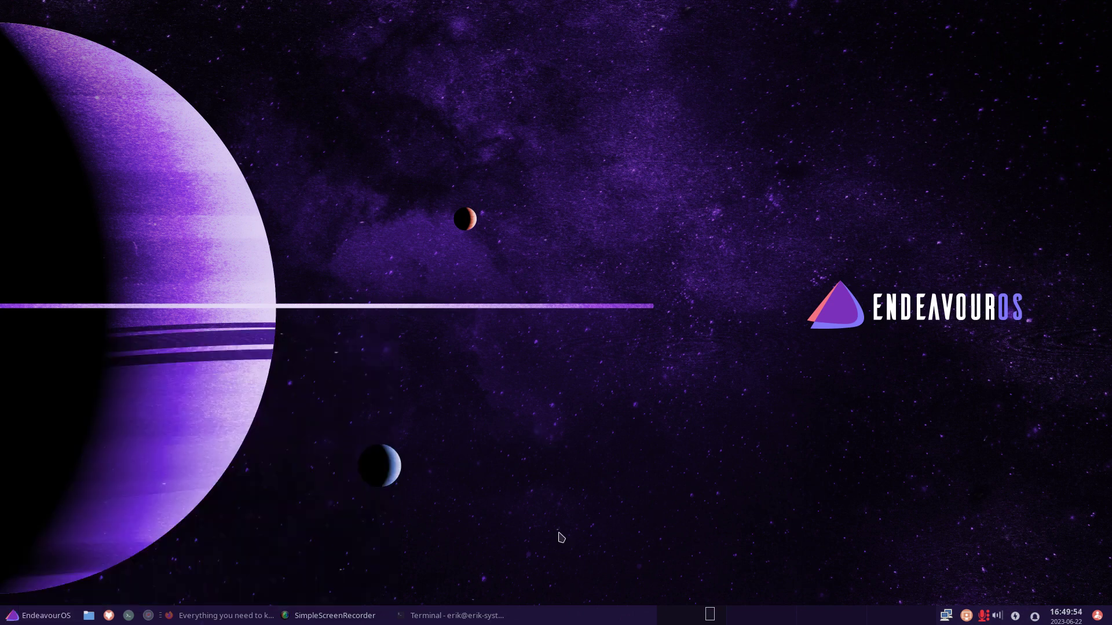
# Relaunch Sofirem from the terminal with sofi and authenticate with the password
pyautogui.click(458, 616)
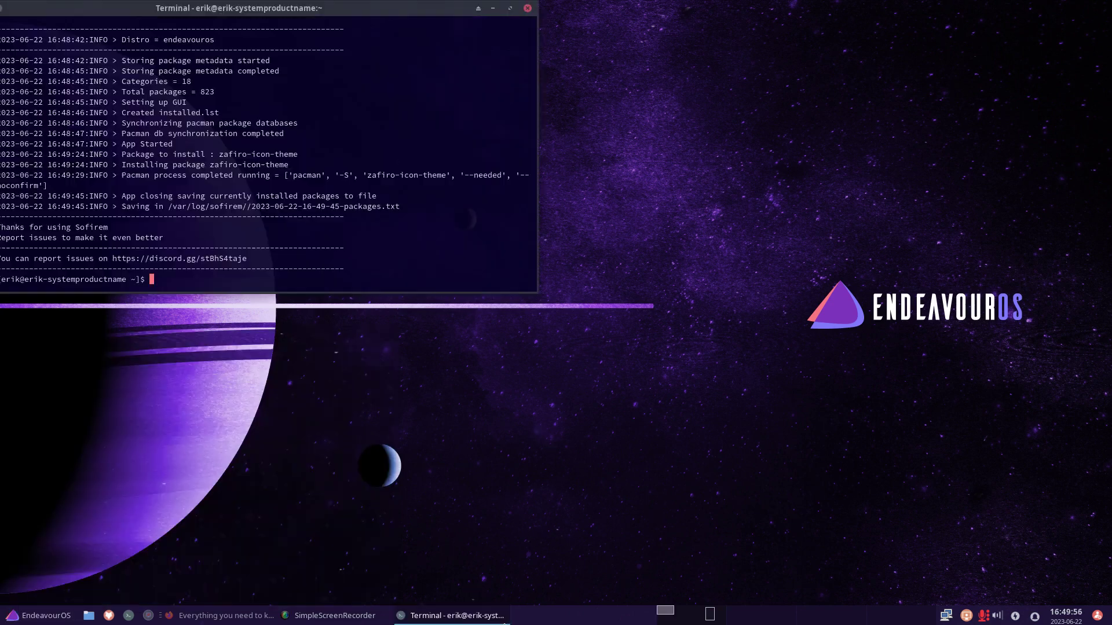
pyautogui.write('sofi')
pyautogui.press('Return')
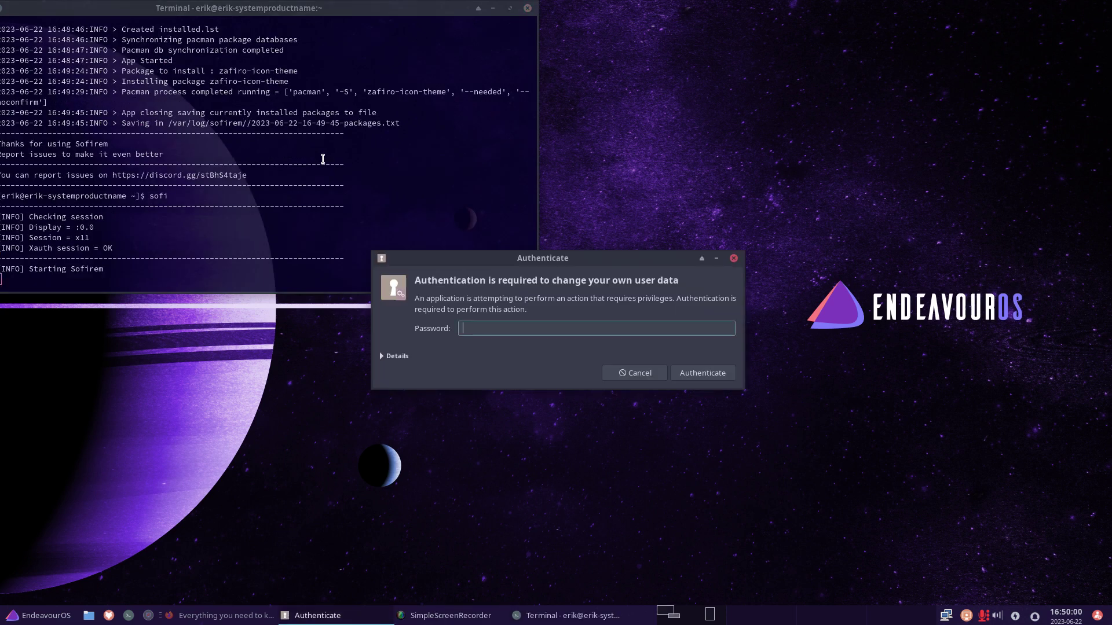
pyautogui.press('Return')
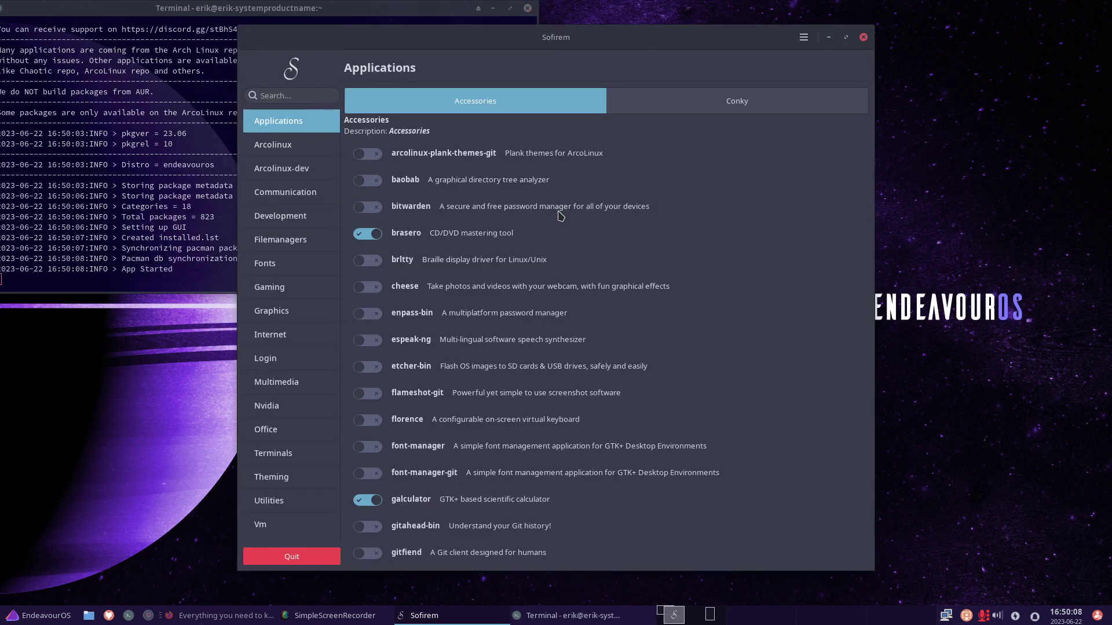
pyautogui.click(804, 37)
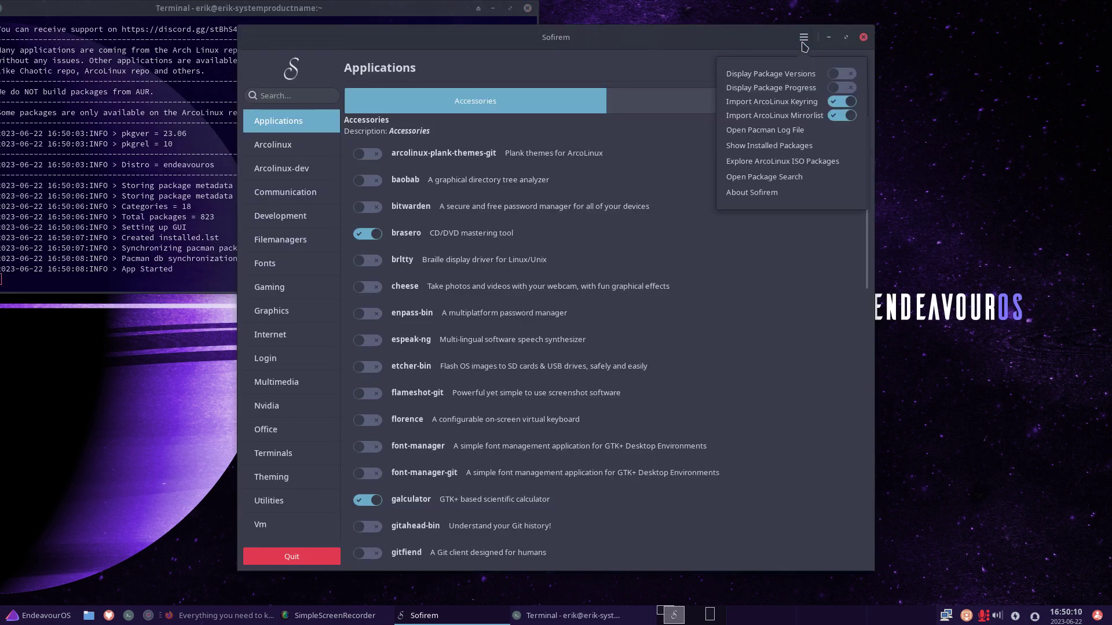
pyautogui.click(802, 151)
pyautogui.scroll(-20, 591, 342)
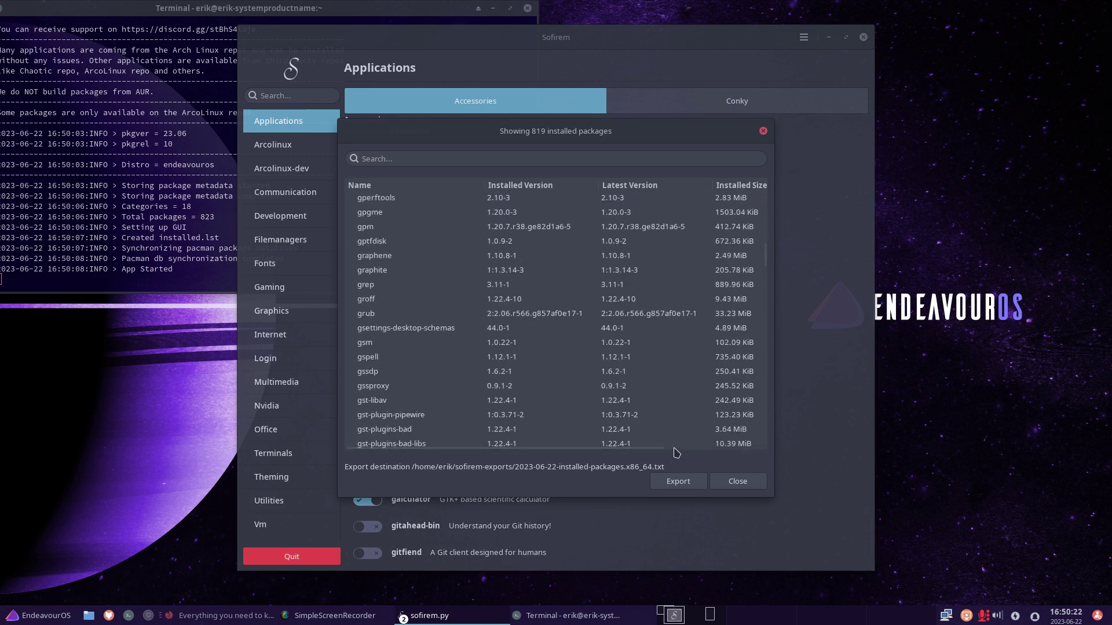
pyautogui.moveTo(772, 486); pyautogui.dragTo(871, 496)
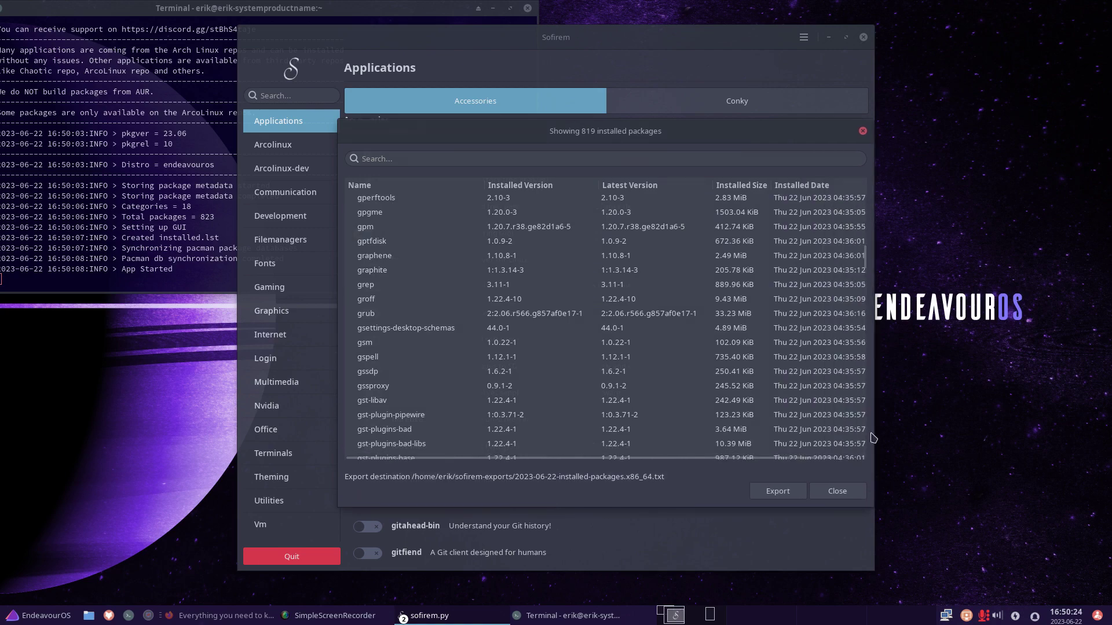
pyautogui.click(805, 185)
pyautogui.scroll(-15, 811, 200)
pyautogui.scroll(-15, 811, 203)
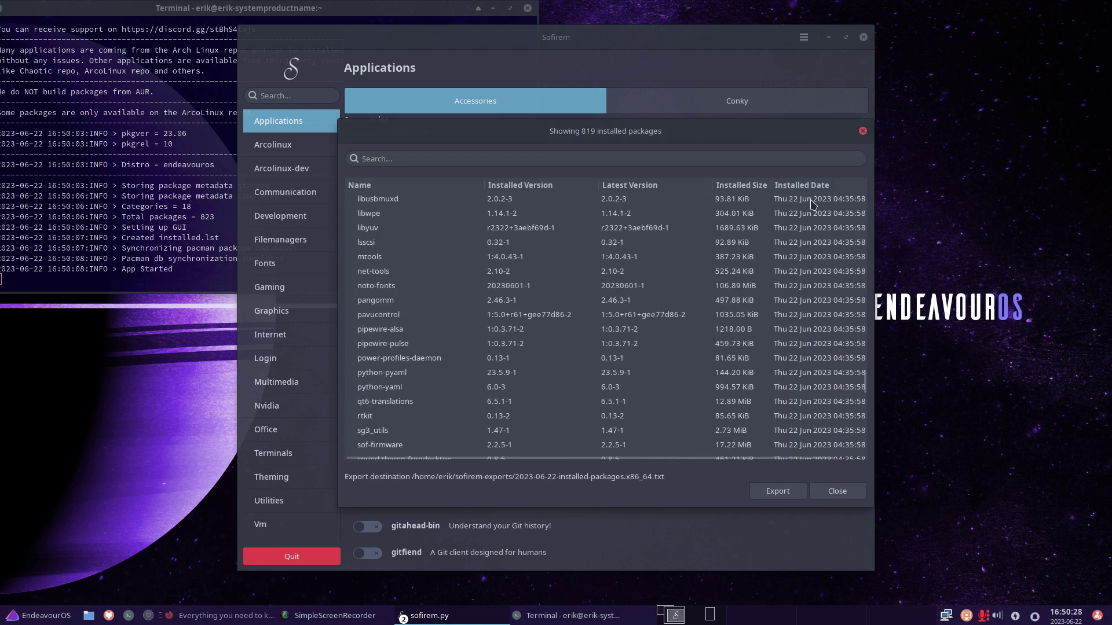
pyautogui.scroll(15, 811, 205)
pyautogui.scroll(-10, 812, 208)
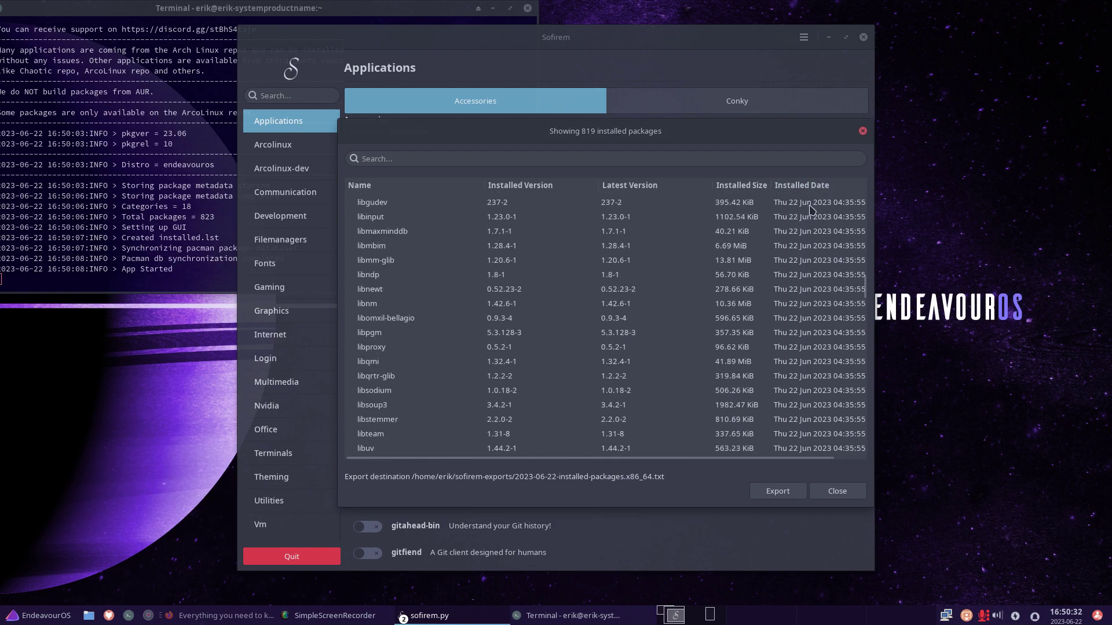
pyautogui.scroll(1, 828, 211)
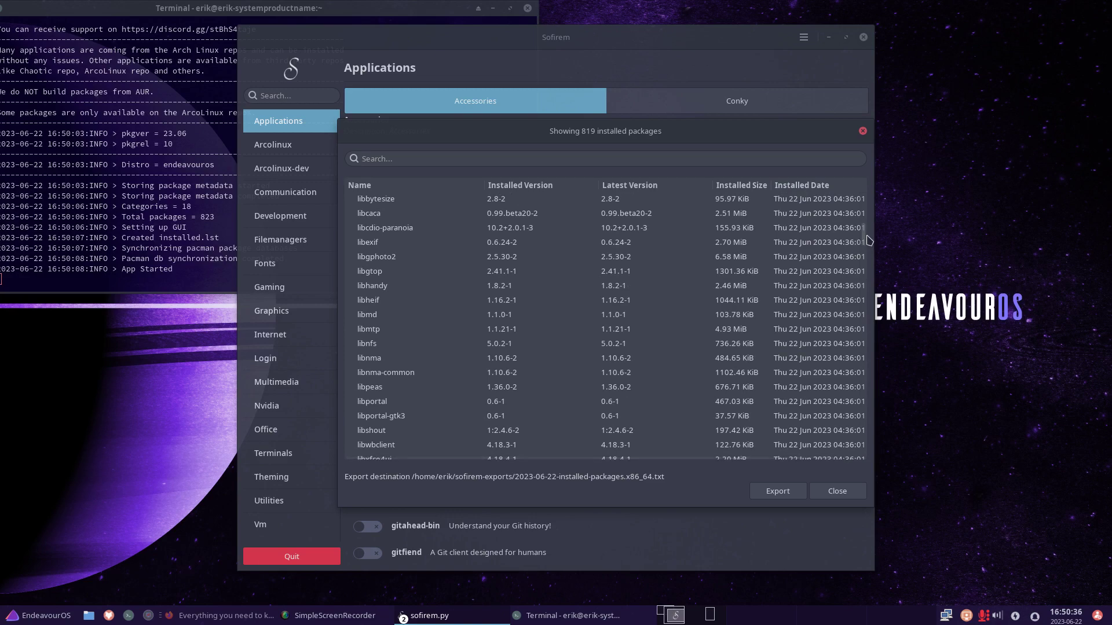
pyautogui.moveTo(868, 240); pyautogui.dragTo(848, 192)
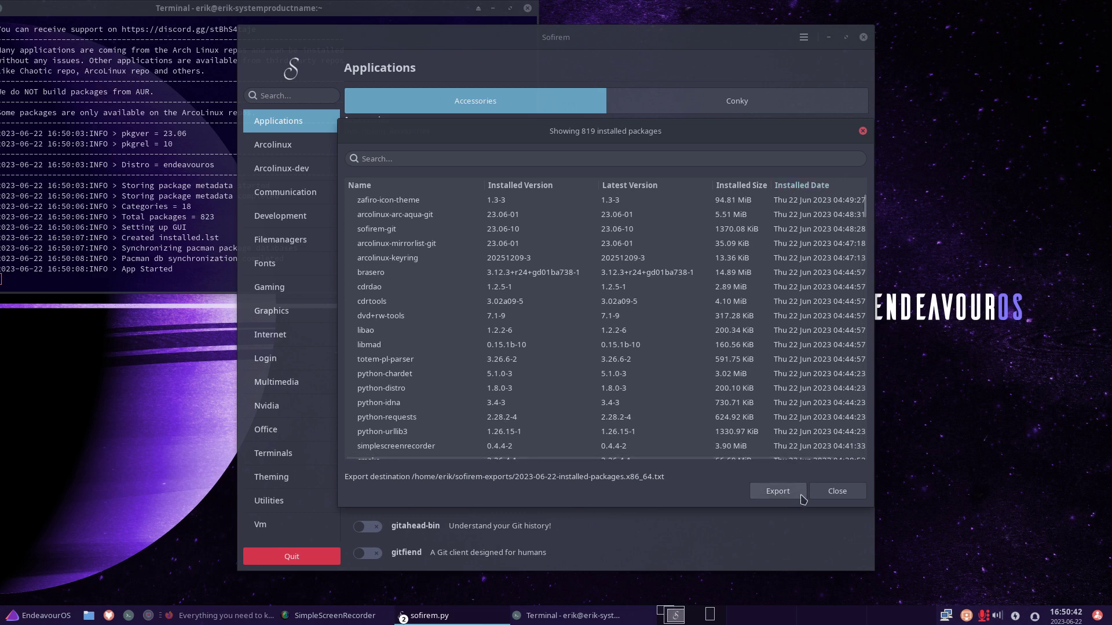
pyautogui.click(836, 492)
pyautogui.click(810, 38)
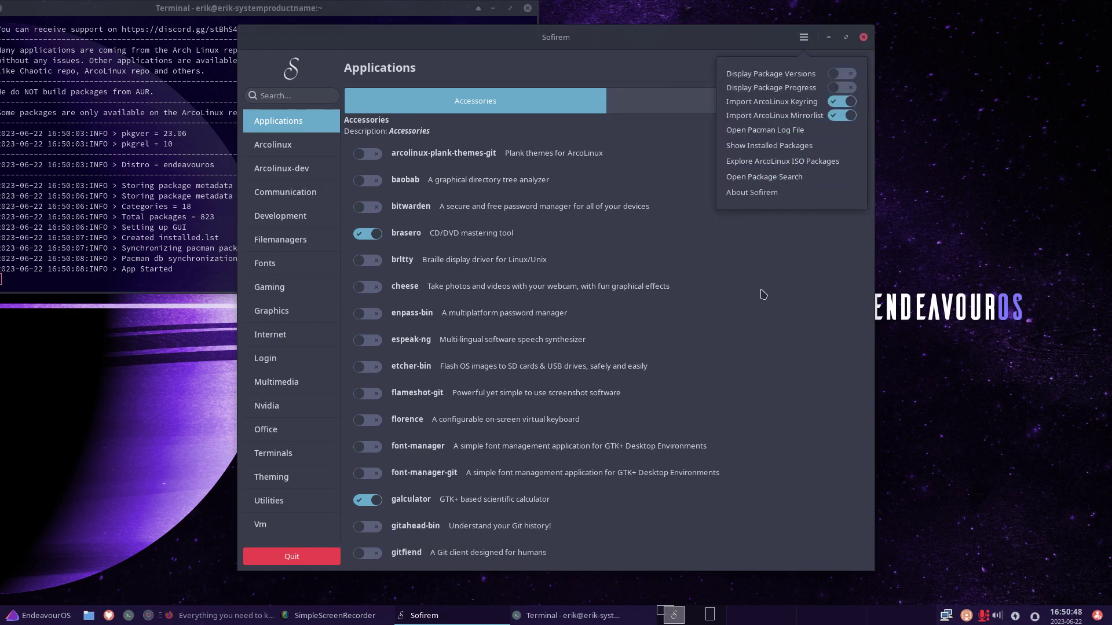
pyautogui.click(770, 193)
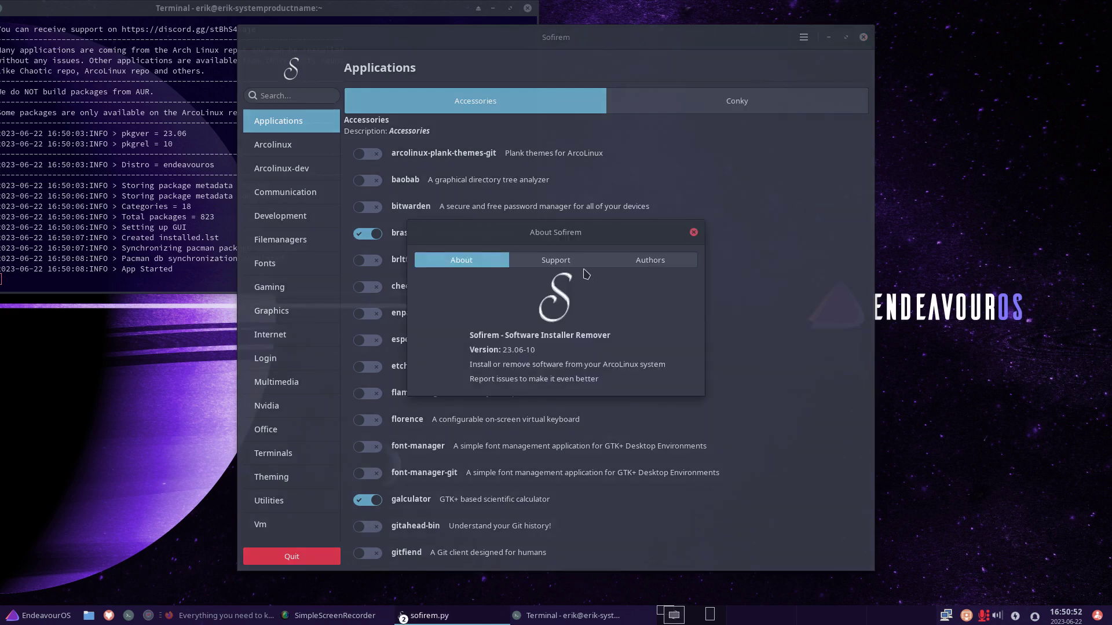
pyautogui.click(681, 260)
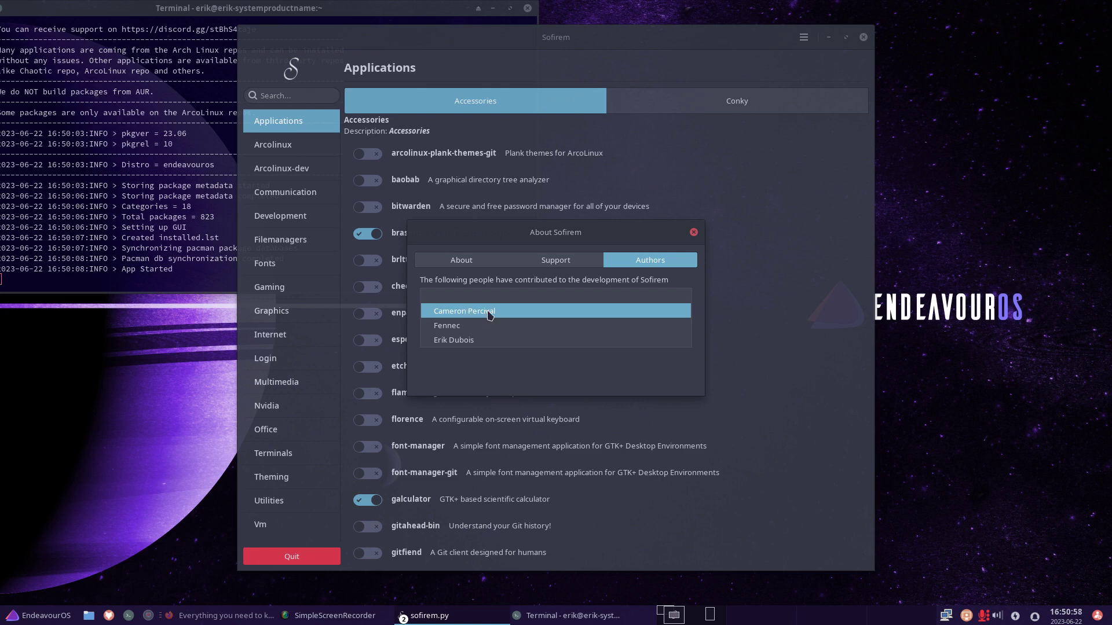
pyautogui.click(458, 328)
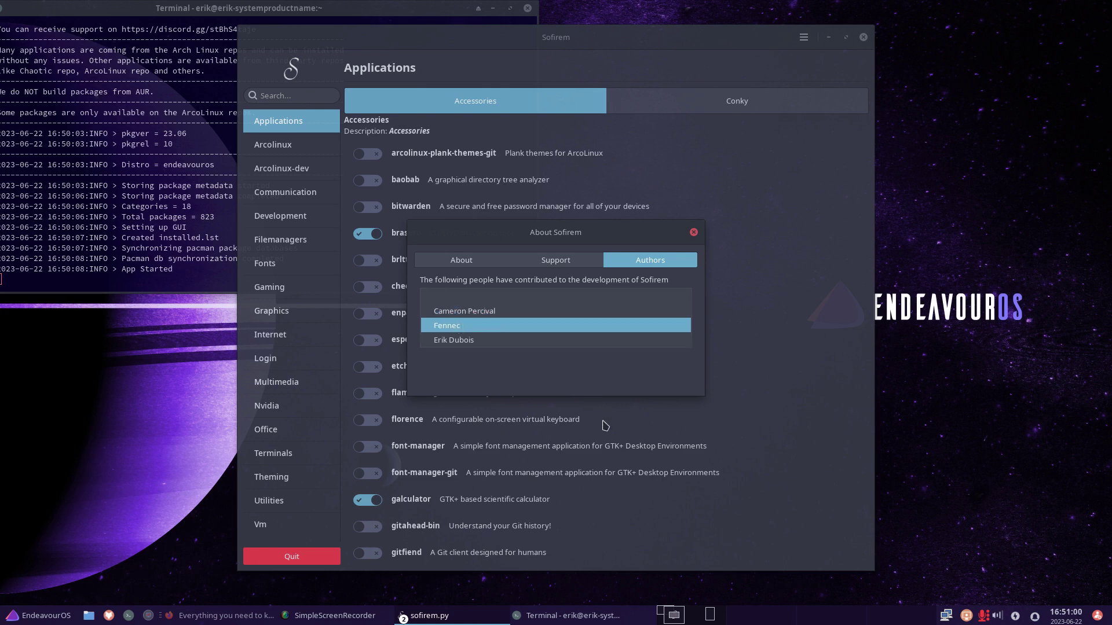
pyautogui.click(694, 233)
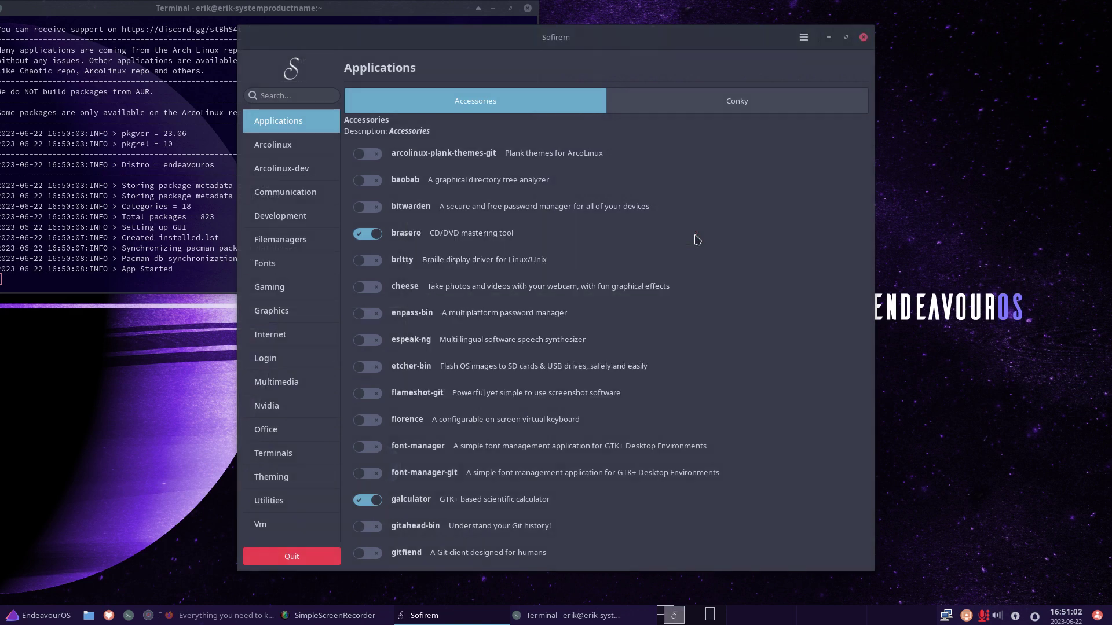
# Quit Sofirem and run 'yay archlinux tweak' in the centred terminal
pyautogui.click(316, 558)
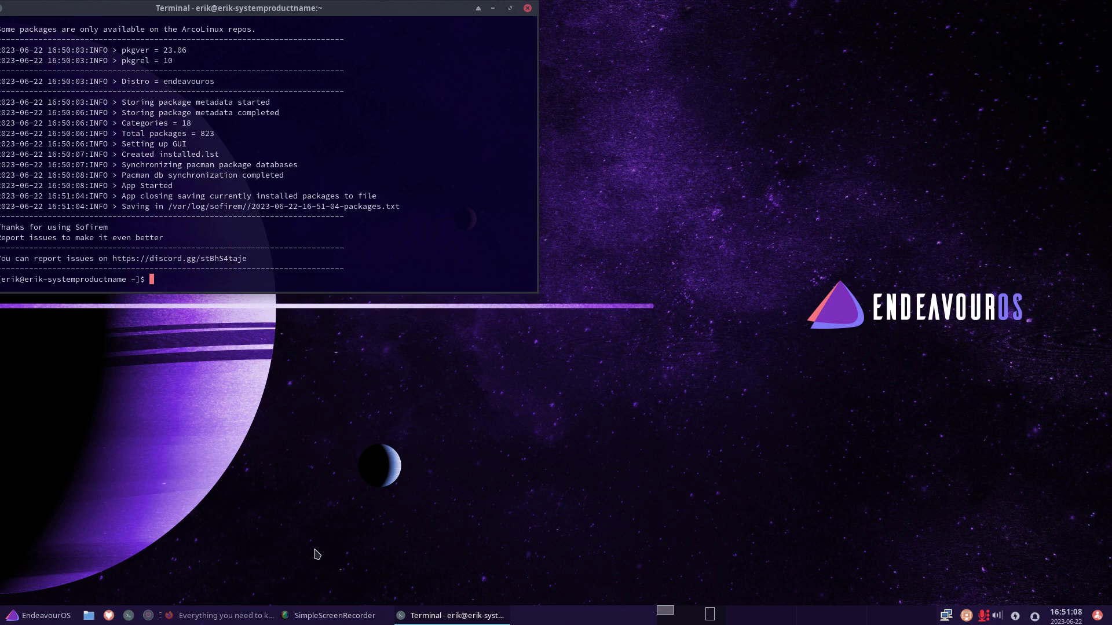
pyautogui.moveTo(288, 8); pyautogui.dragTo(543, 101)
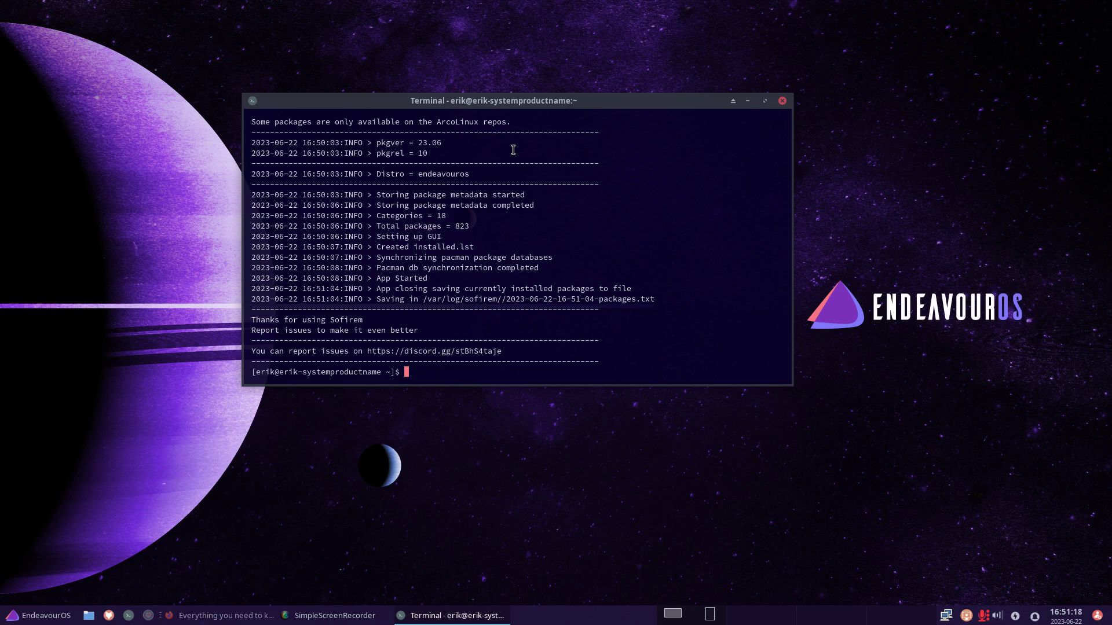
pyautogui.write('et-ne')
pyautogui.press('BackSpace')
pyautogui.press('BackSpace')
pyautogui.press('BackSpace')
pyautogui.press('BackSpace')
pyautogui.press('BackSpace')
pyautogui.press('BackSpace')
pyautogui.write('get')
pyautogui.press('BackSpace')
pyautogui.press('BackSpace')
pyautogui.press('BackSpace')
pyautogui.press('BackSpace')
pyautogui.press('BackSpace')
pyautogui.press('BackSpace')
pyautogui.press('BackSpace')
pyautogui.write('yay archlinux tweak')
pyautogui.press('Return')
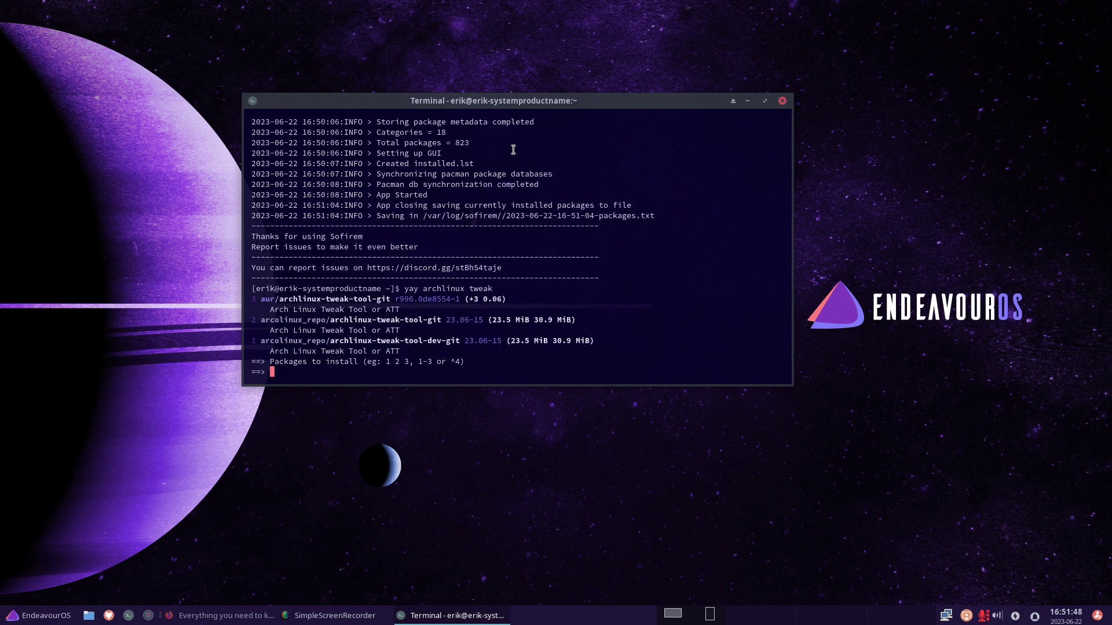
# Highlight the aur archlinux-tweak-tool-git entry and the arcolinux_repo source name
pyautogui.moveTo(510, 300); pyautogui.dragTo(262, 301)
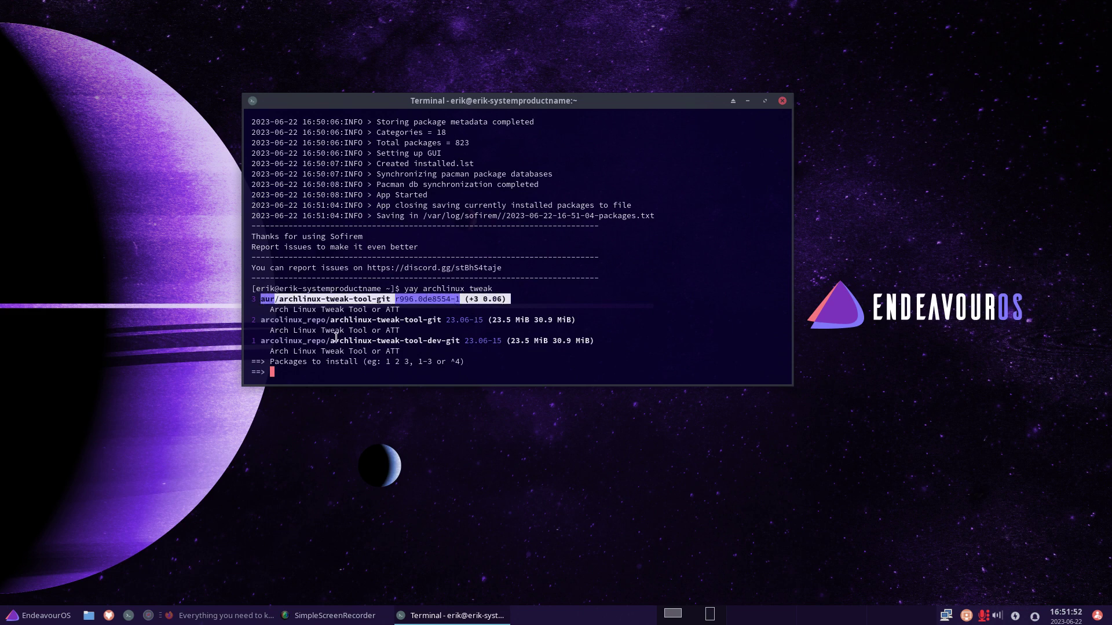
pyautogui.click(302, 324)
pyautogui.moveTo(257, 323); pyautogui.dragTo(325, 323)
pyautogui.click(411, 321)
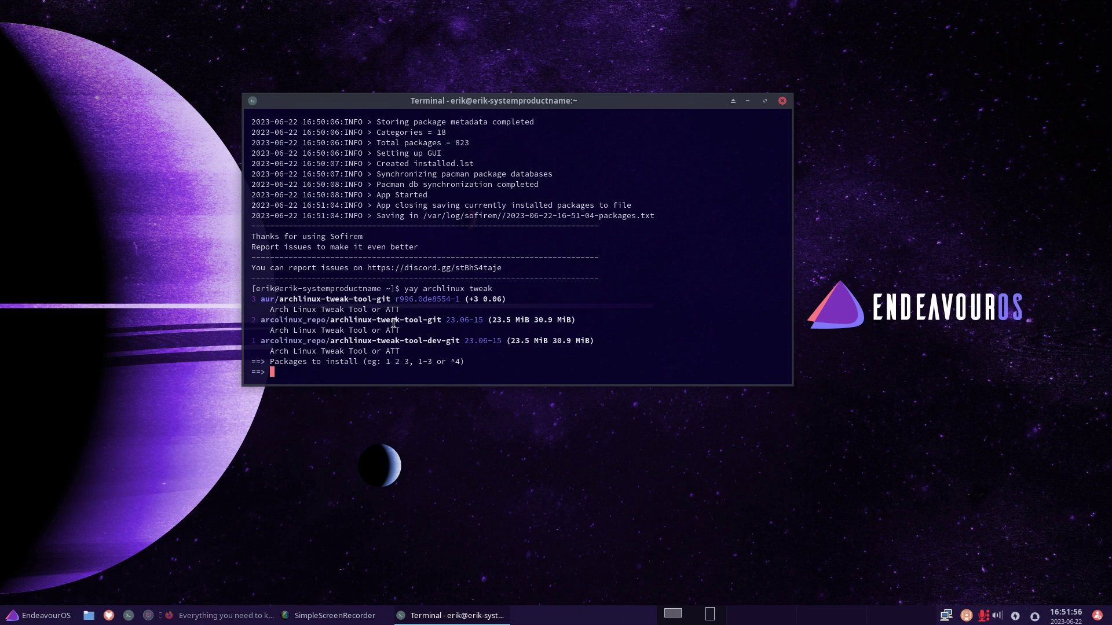
# Install archlinux-tweak-tool-git from arcolinux_repo, reviewing its mirrorlist dependencies, then launch att
pyautogui.press('Return')
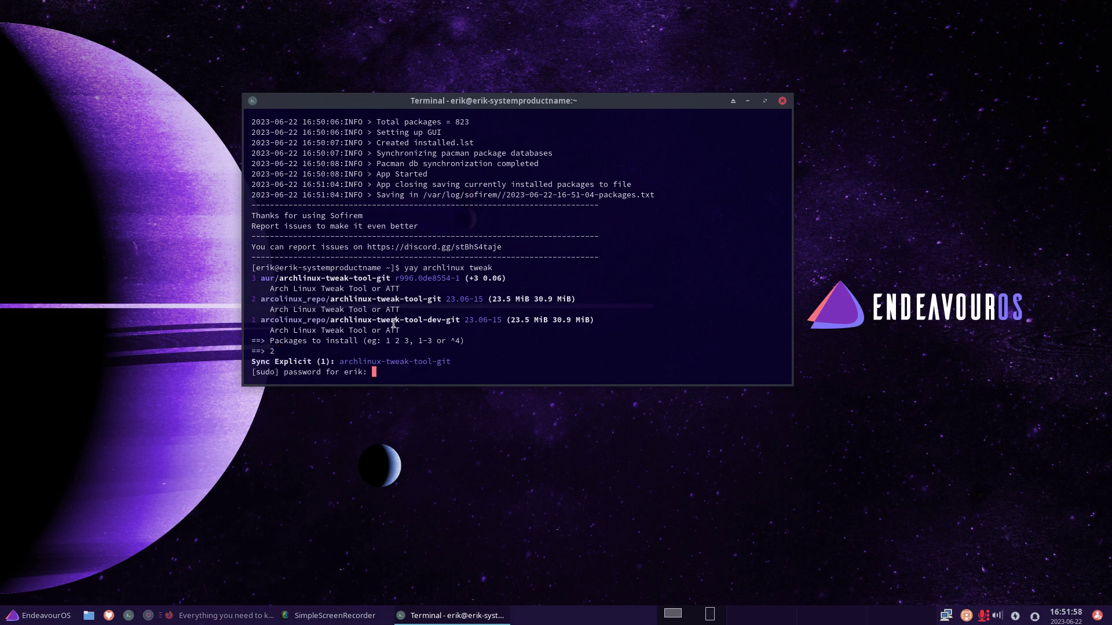
pyautogui.press('Return')
pyautogui.press('Return')
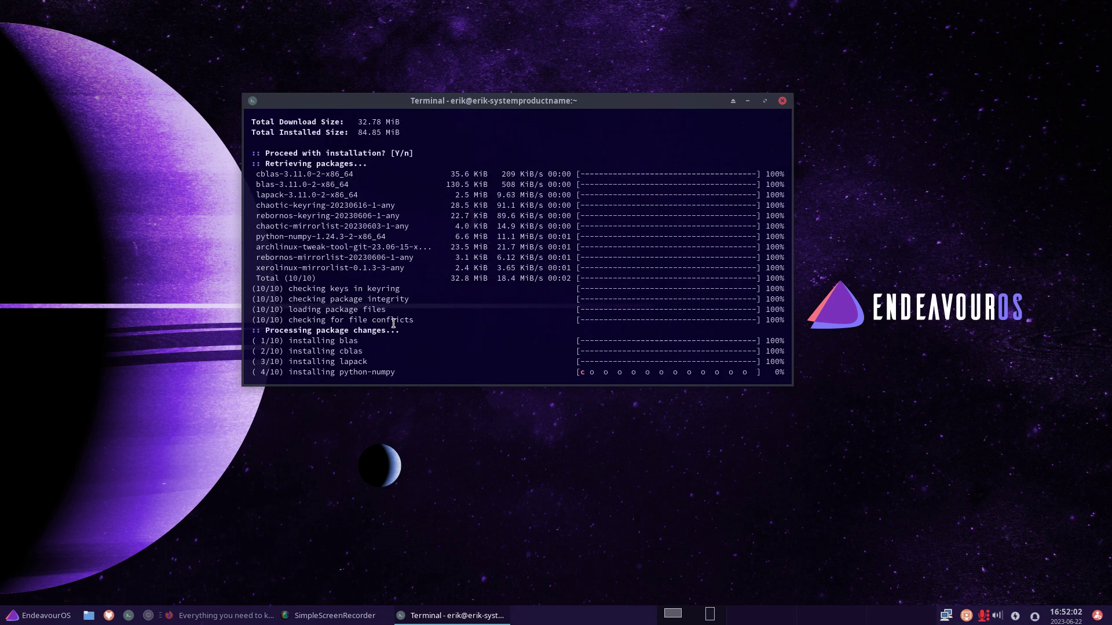
pyautogui.scroll(12, 393, 323)
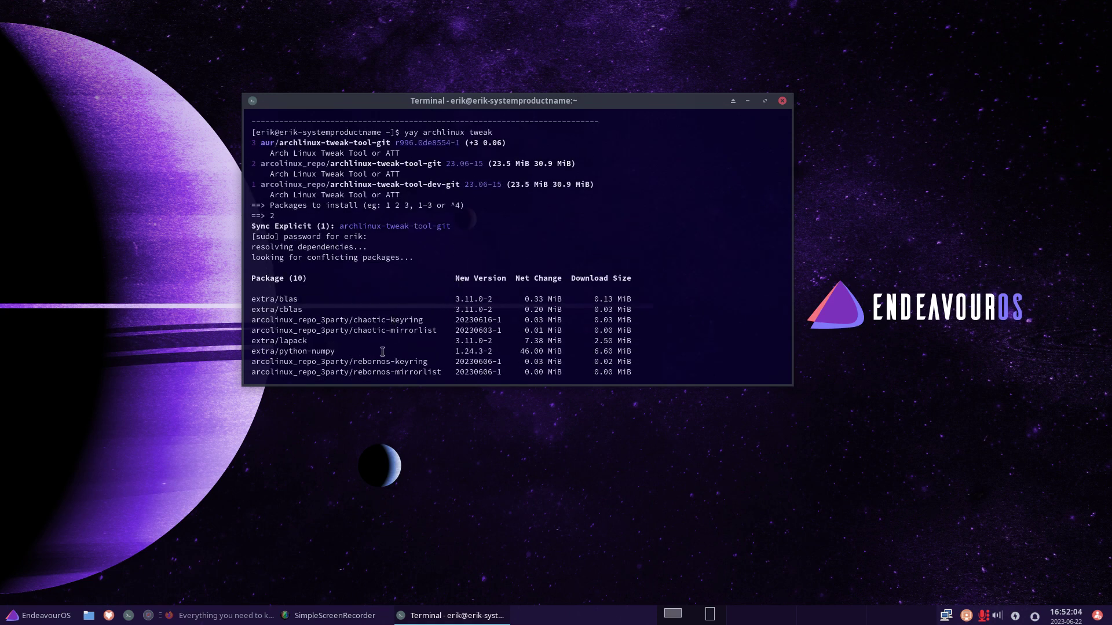
pyautogui.moveTo(354, 333); pyautogui.dragTo(435, 333)
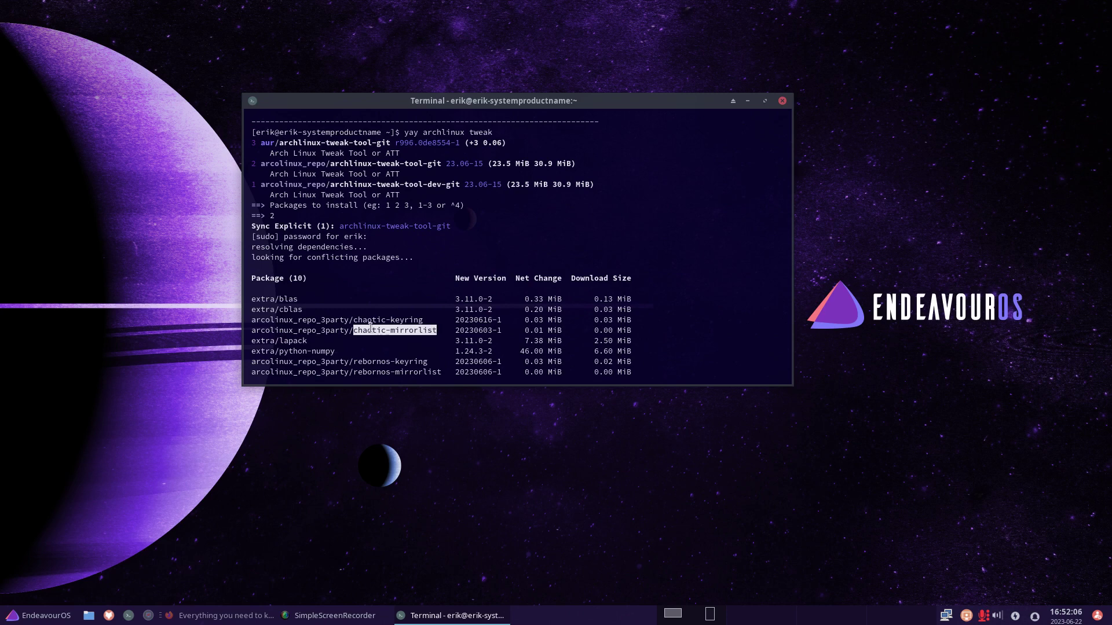
pyautogui.click(352, 322)
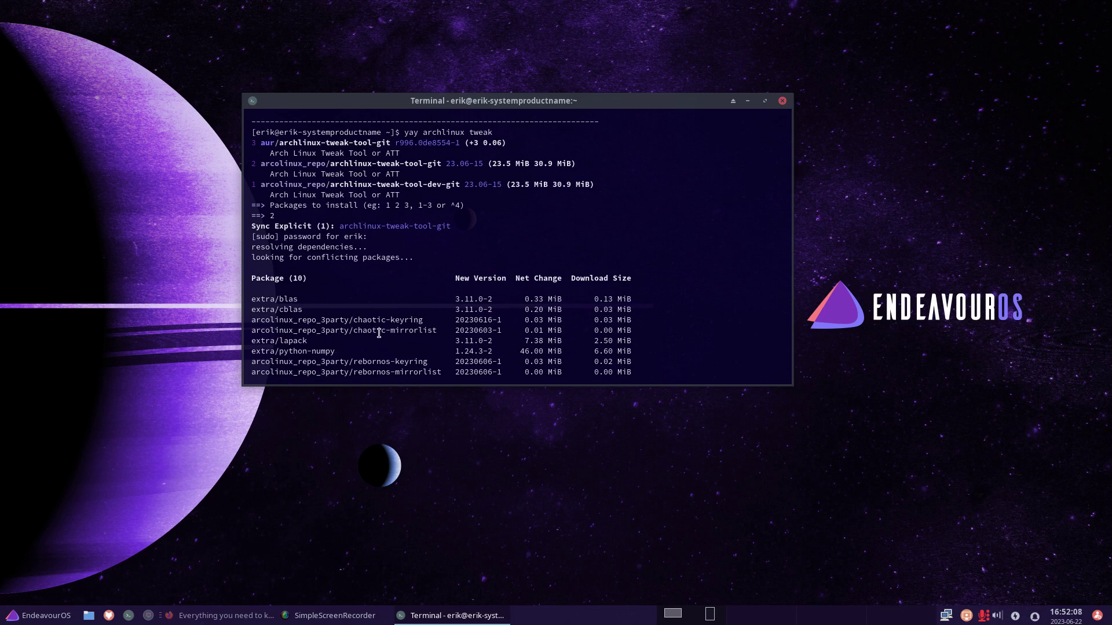
pyautogui.scroll(-1, 379, 334)
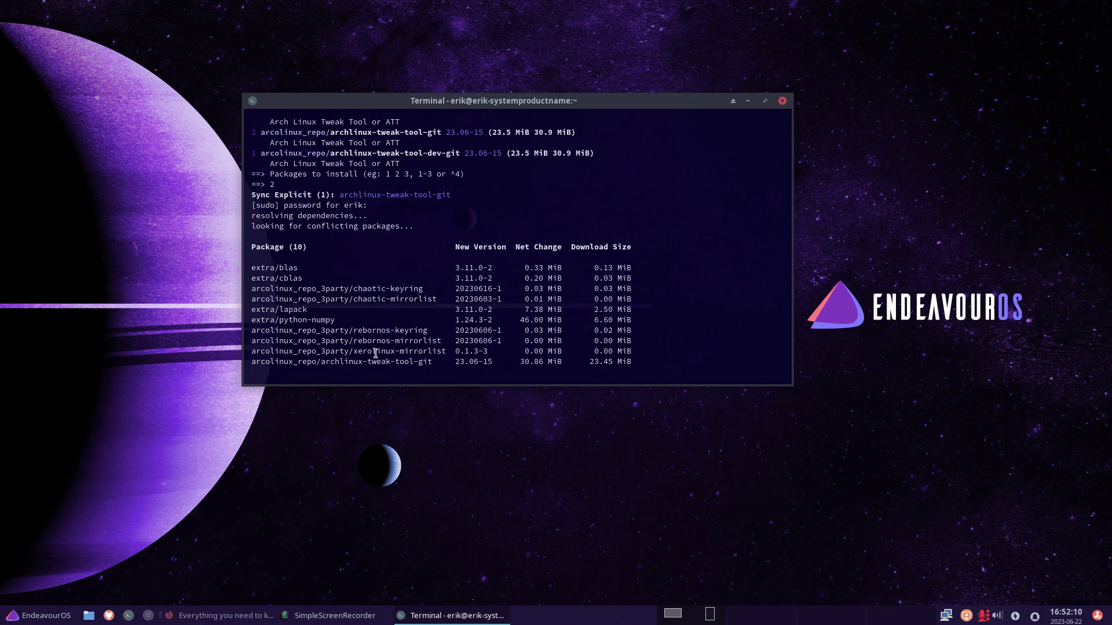
pyautogui.doubleClick(375, 353)
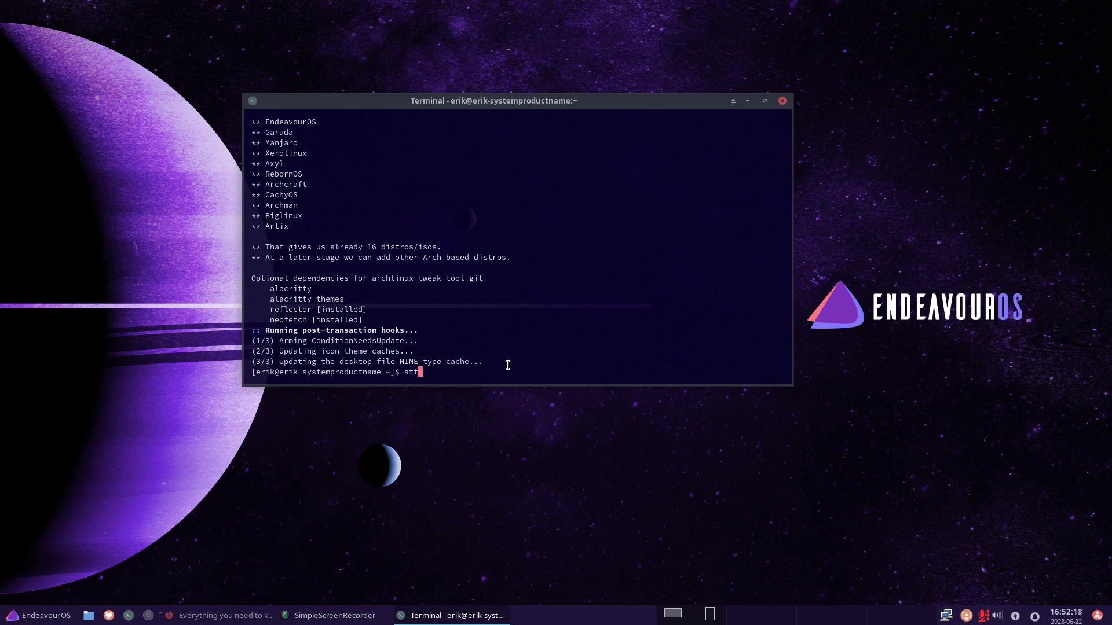
pyautogui.press('Return')
pyautogui.press('Return')
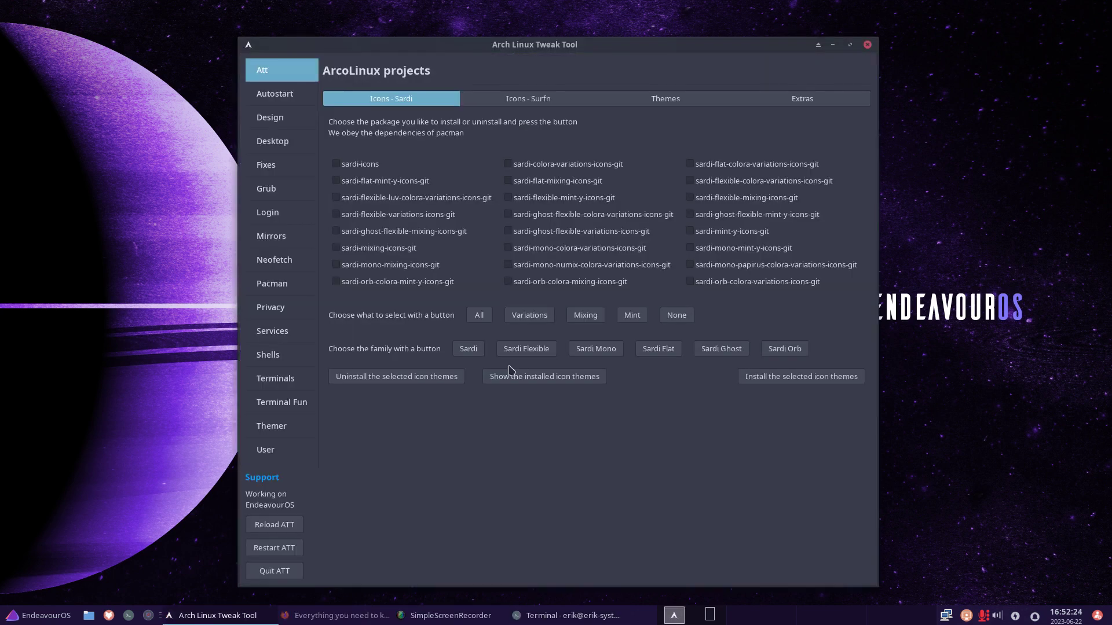
# Check the enabled repositories on the Pacman page, then quit Arch Linux Tweak Tool
pyautogui.click(282, 285)
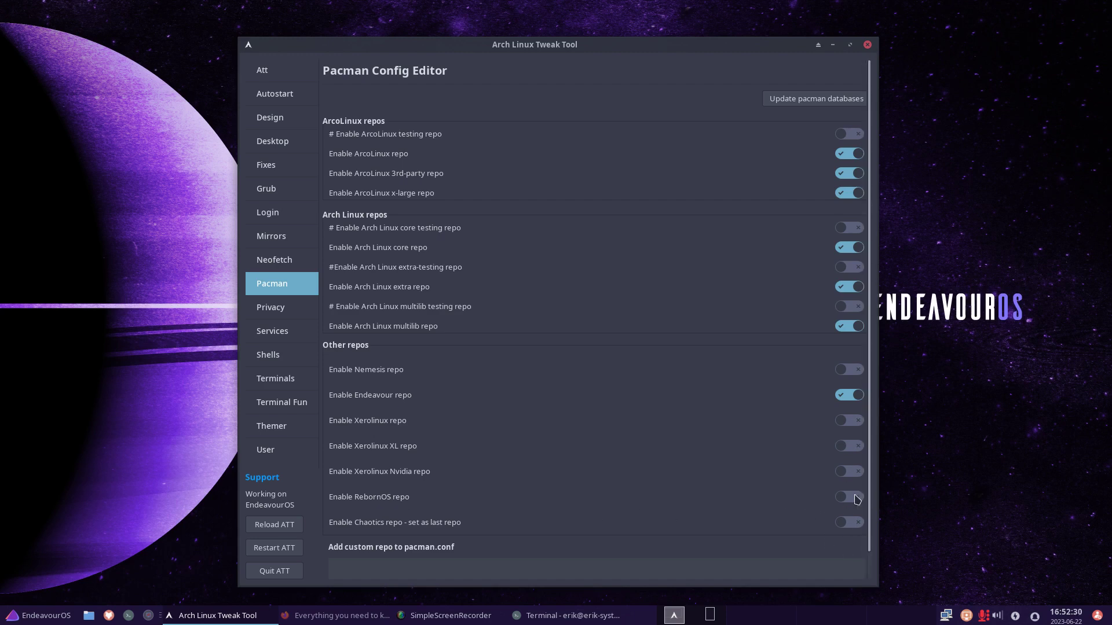
pyautogui.click(274, 571)
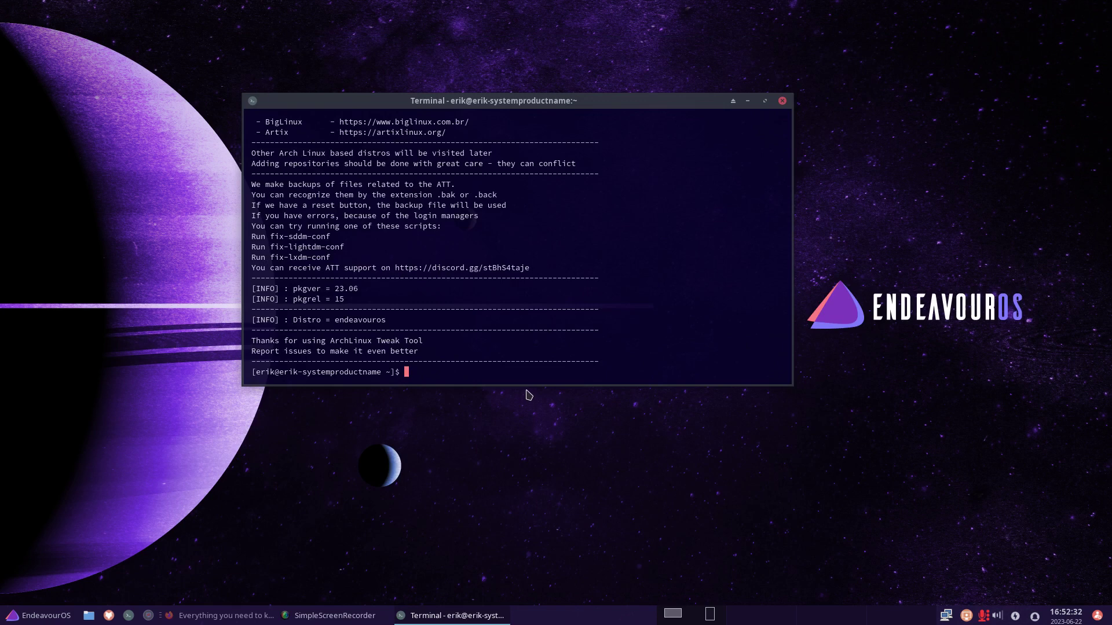
# Run get-nemesis-on-att to clone arcolinux-nemesis, then open Thunar on the home folder
pyautogui.write('get-n')
pyautogui.press('Tab')
pyautogui.press('Return')
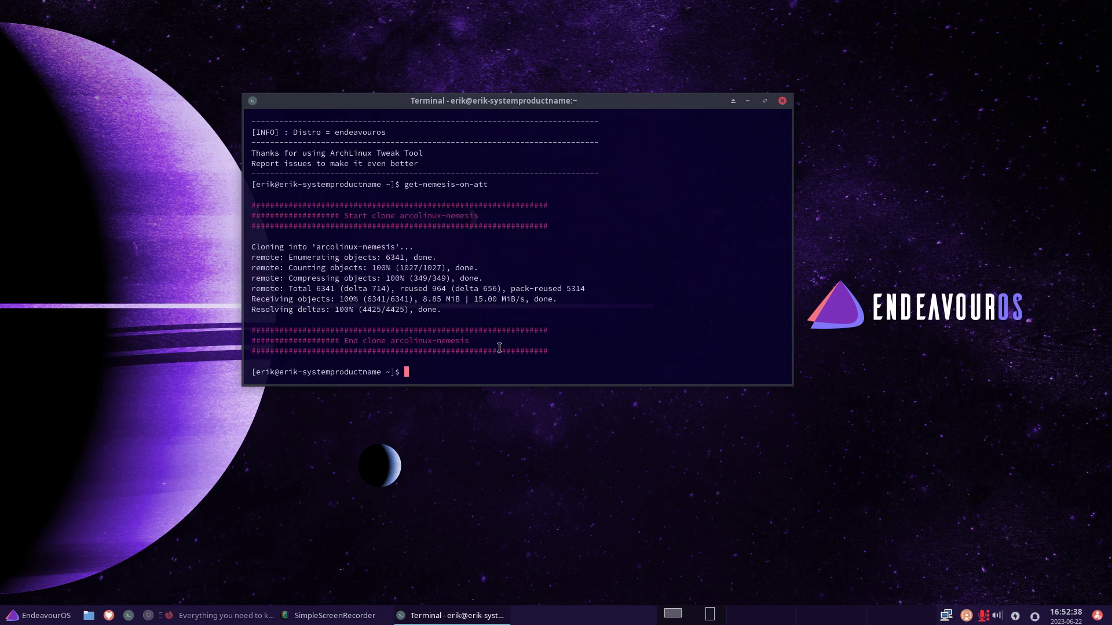
pyautogui.press('Return')
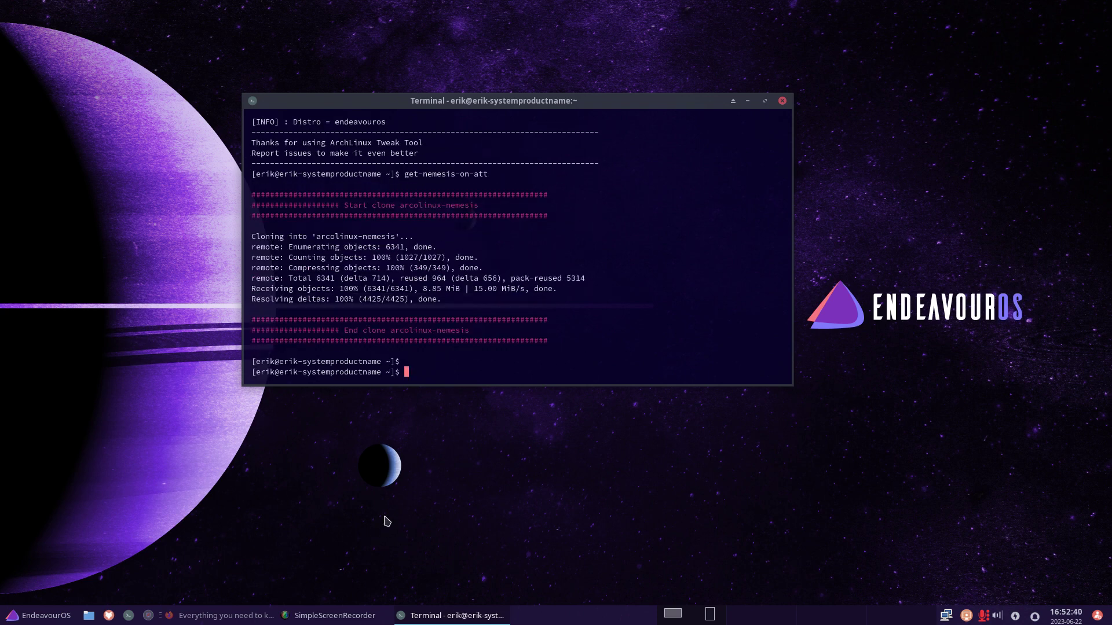
pyautogui.click(89, 616)
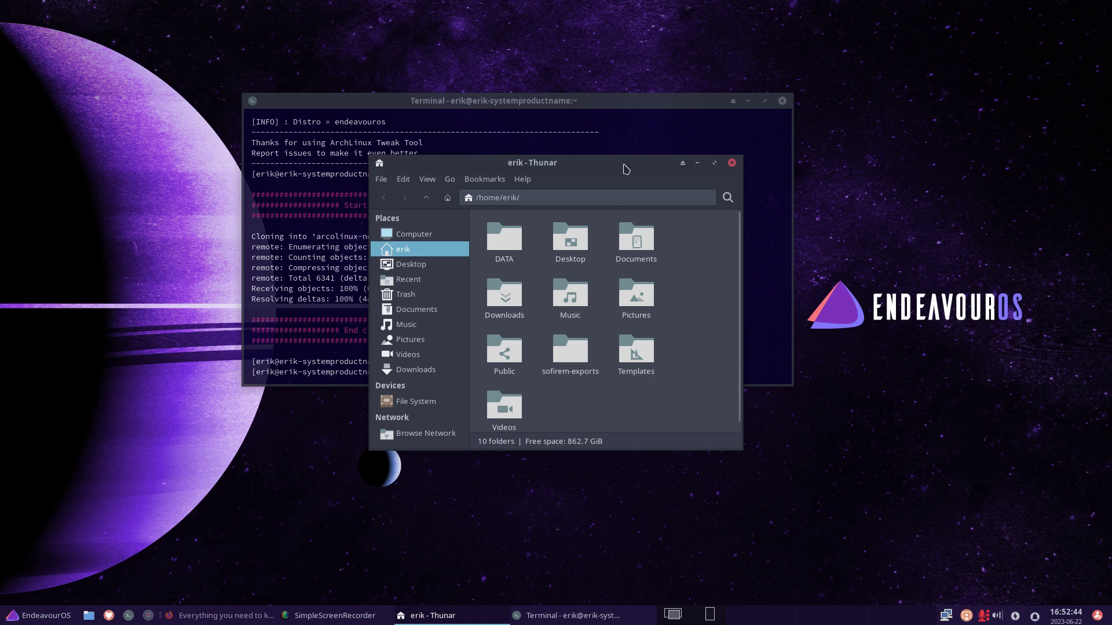
# Show hidden items and open DATA/arcolinux-nemesis in a maximized Thunar window
pyautogui.moveTo(625, 167); pyautogui.dragTo(466, 65)
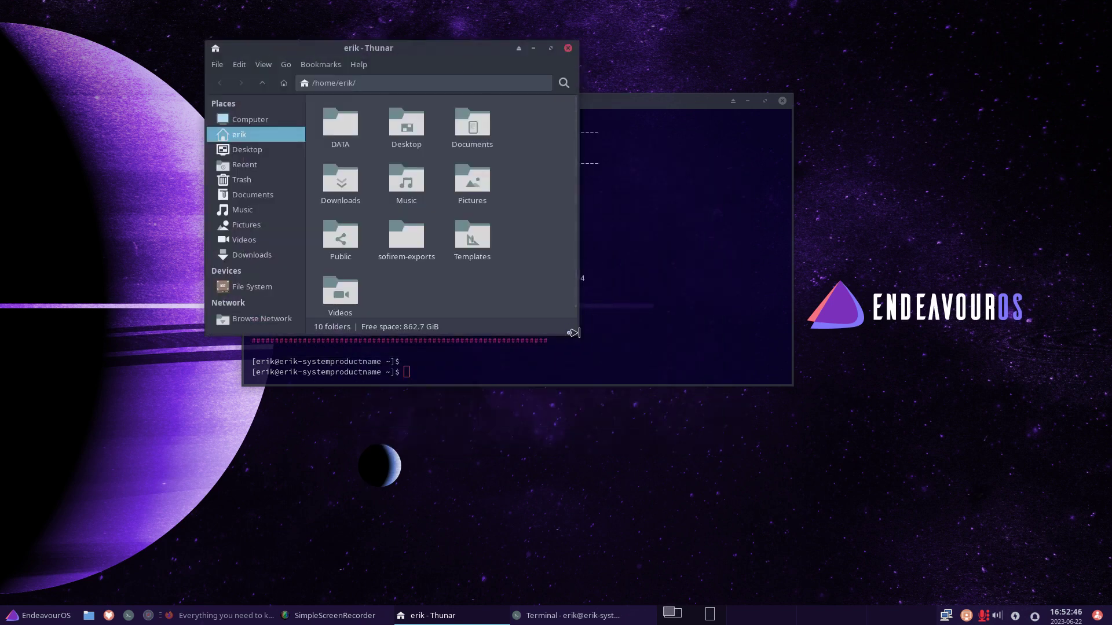
pyautogui.hotkey('ctrl', 'h')
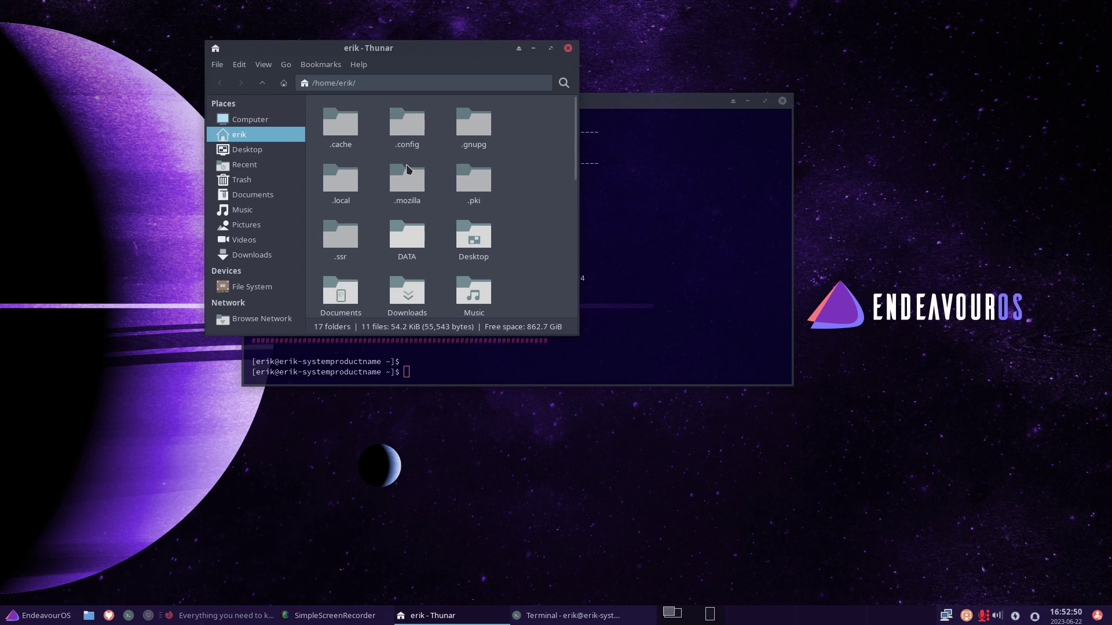
pyautogui.doubleClick(413, 242)
pyautogui.doubleClick(373, 158)
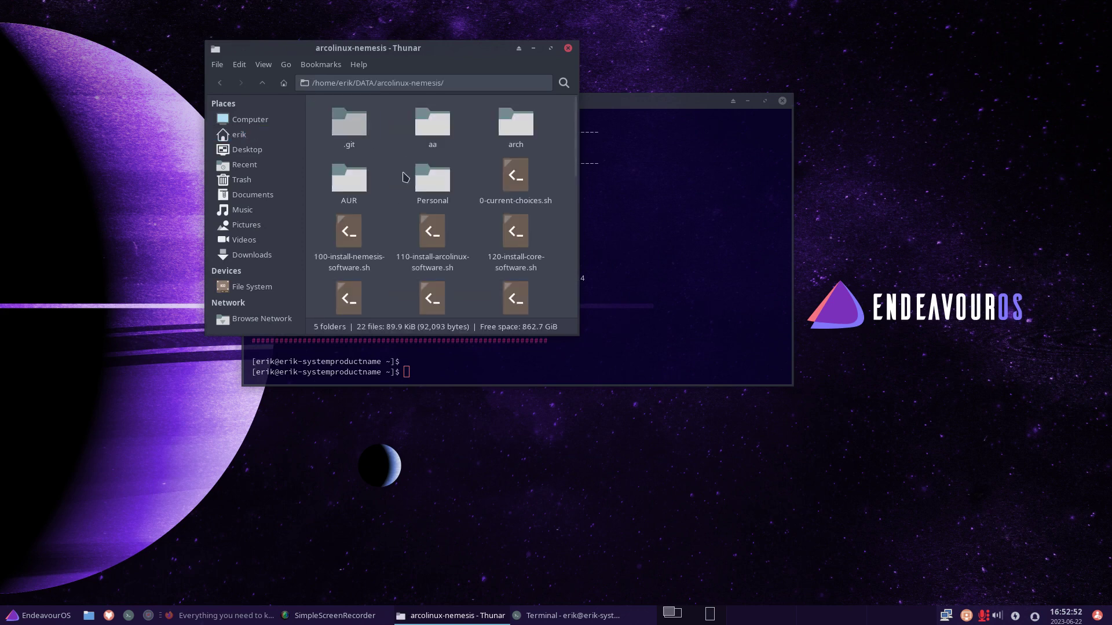
pyautogui.click(551, 48)
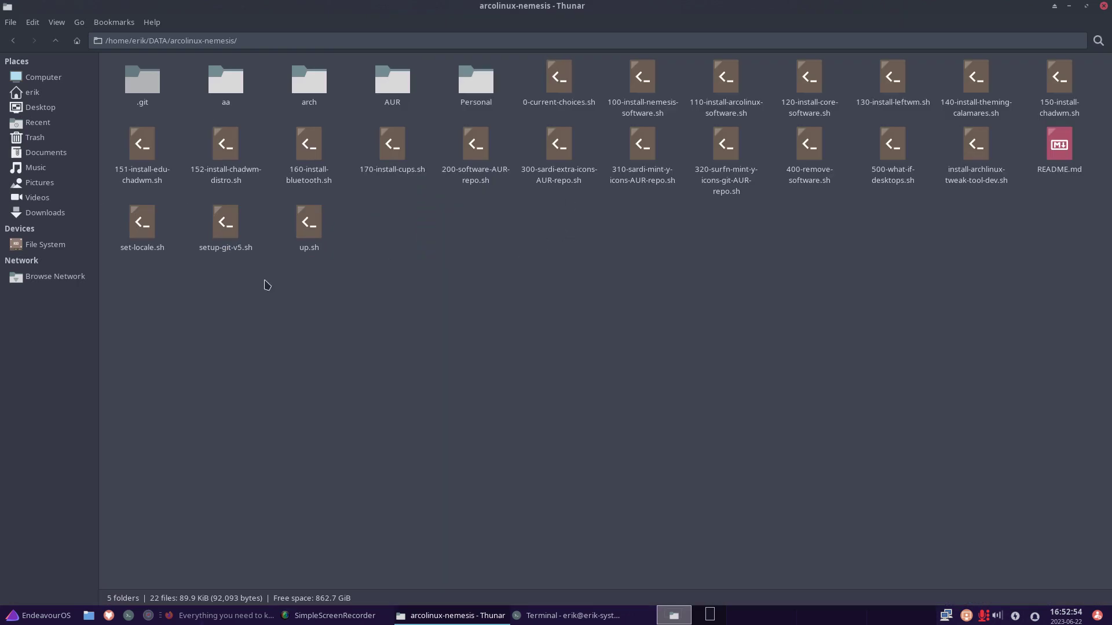
# Select all the arcolinux-nemesis contents, clear the selection, then select 400-remove-software.sh
pyautogui.moveTo(152, 333); pyautogui.dragTo(1097, 60)
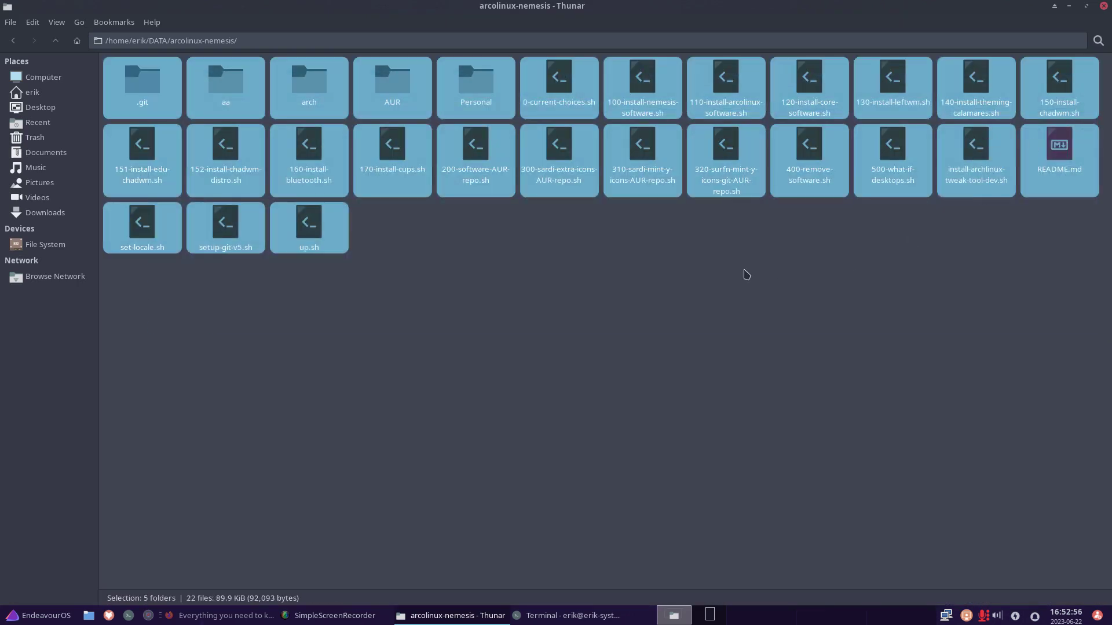
pyautogui.click(746, 274)
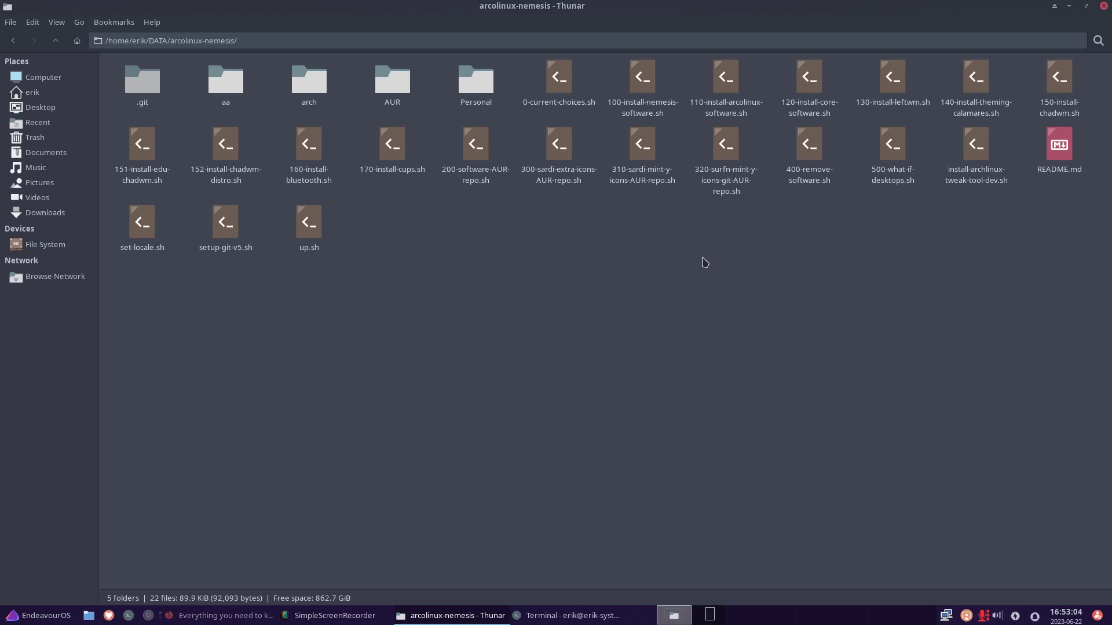
pyautogui.click(38, 615)
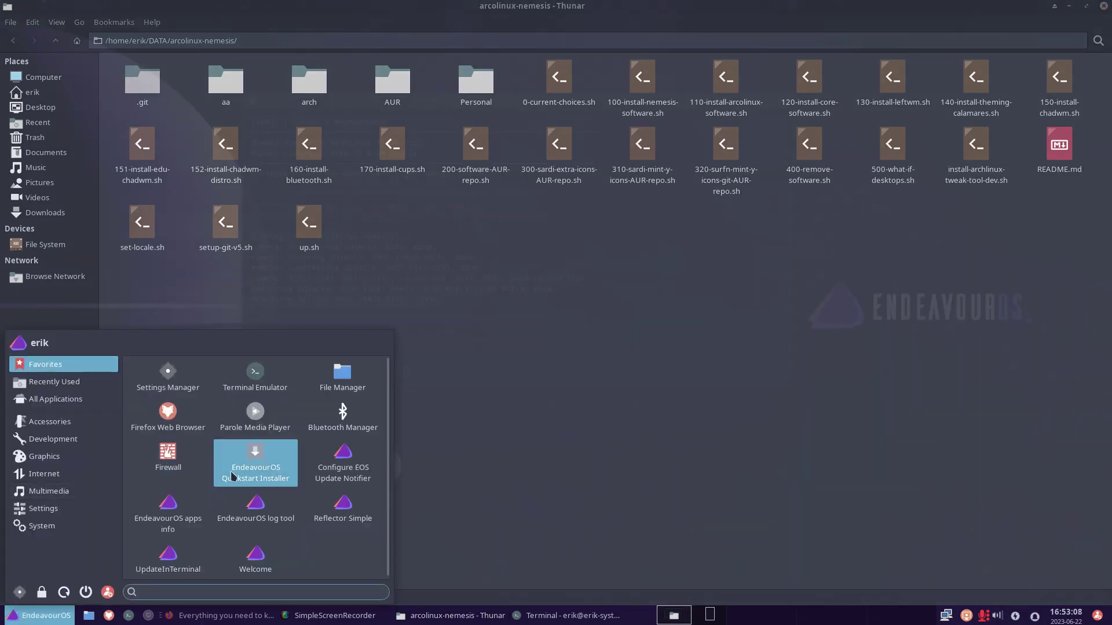
pyautogui.click(632, 295)
pyautogui.click(825, 156)
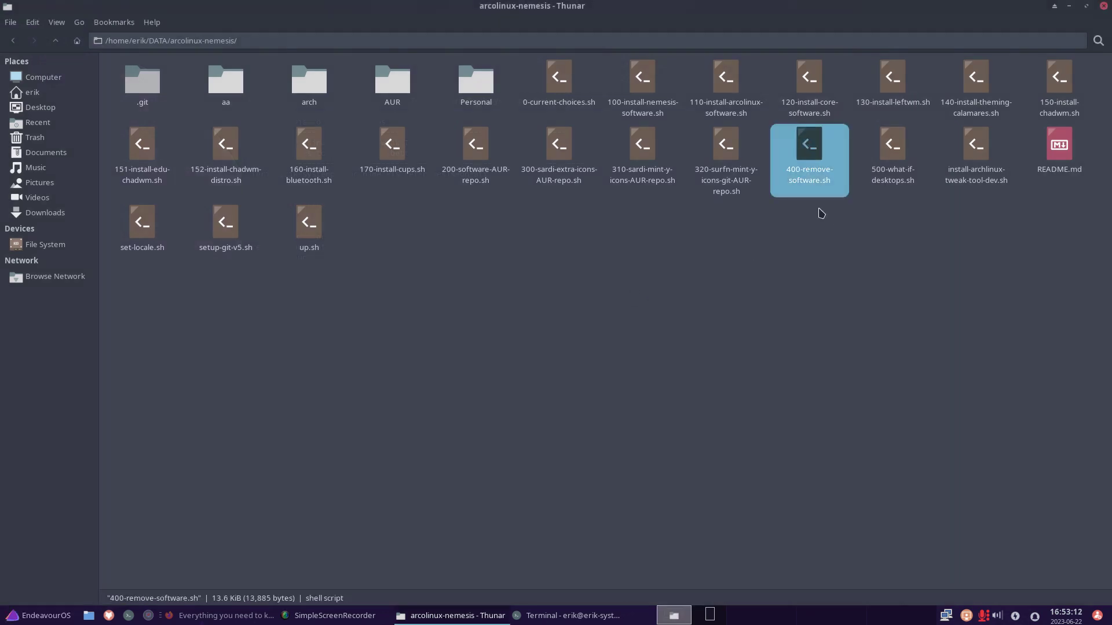
pyautogui.doubleClick(813, 162)
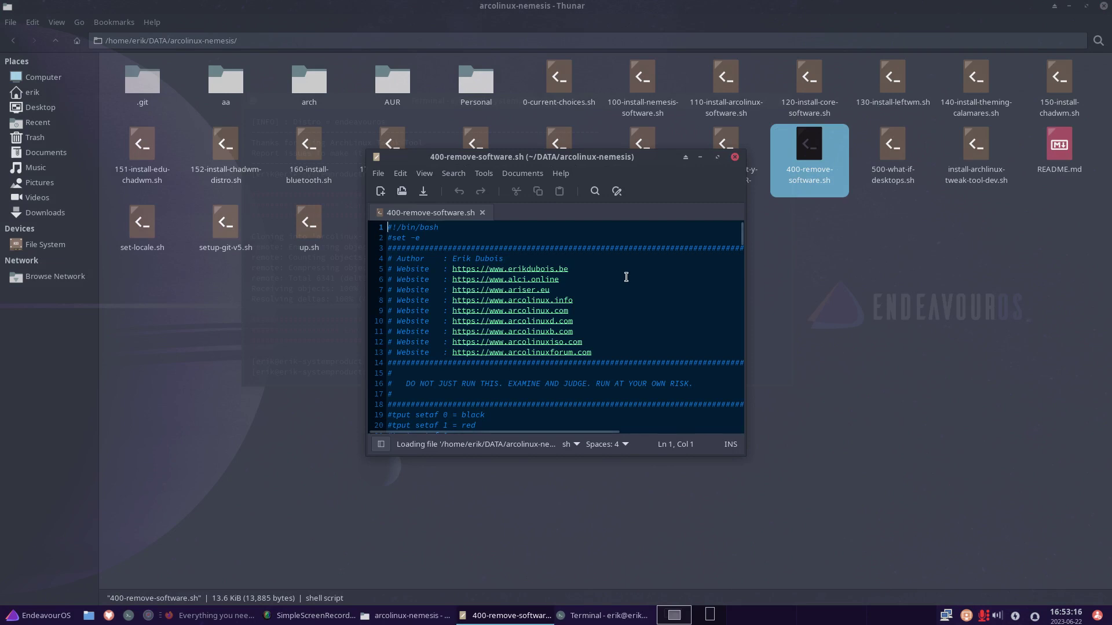
pyautogui.hotkey('ctrl', 'f')
pyautogui.write('ende')
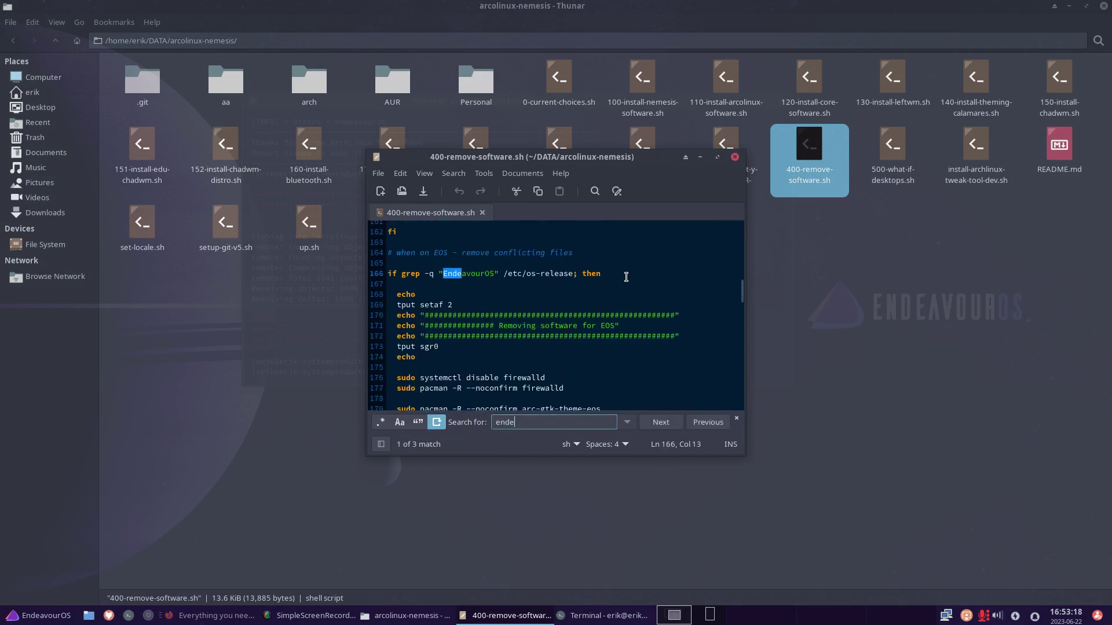
pyautogui.scroll(-2, 533, 289)
pyautogui.moveTo(545, 323); pyautogui.dragTo(457, 323)
pyautogui.moveTo(564, 333); pyautogui.dragTo(460, 333)
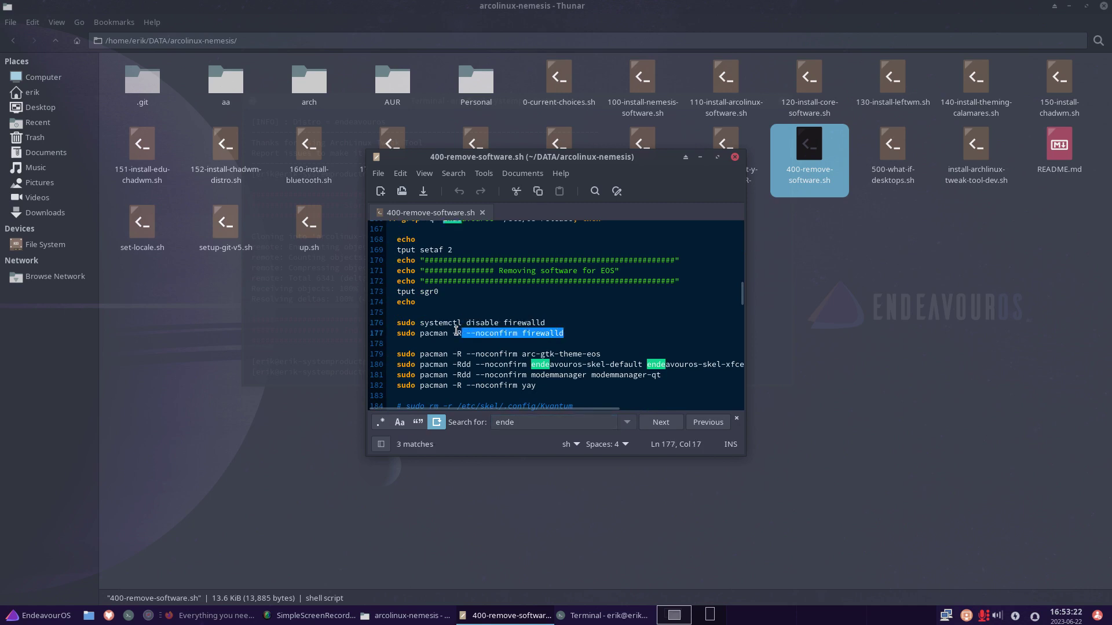
pyautogui.moveTo(615, 352); pyautogui.dragTo(433, 365)
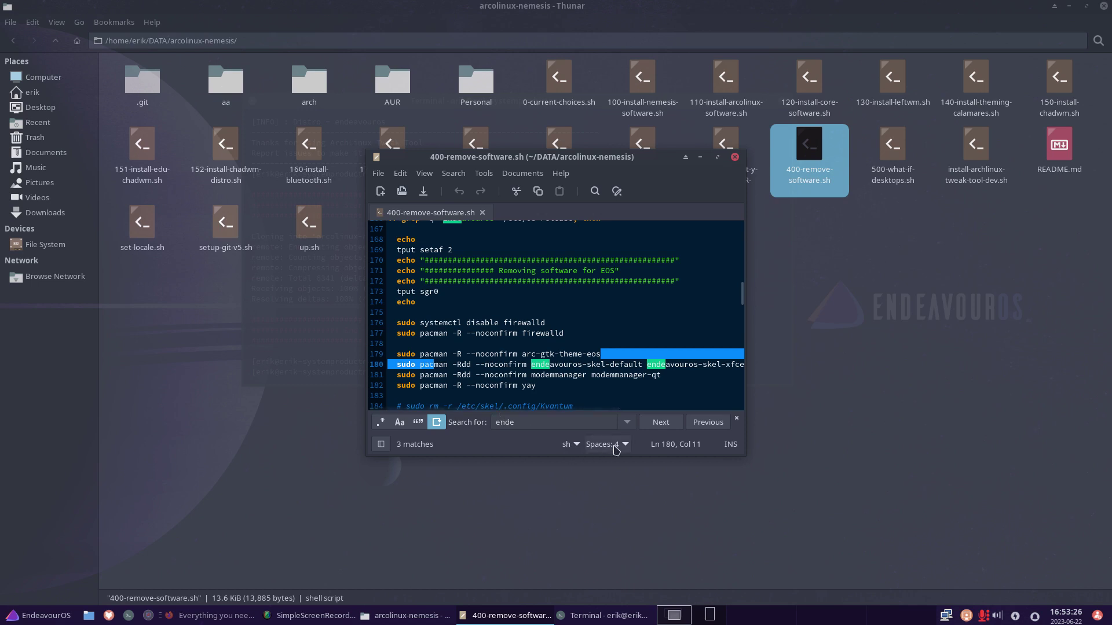
pyautogui.click(734, 157)
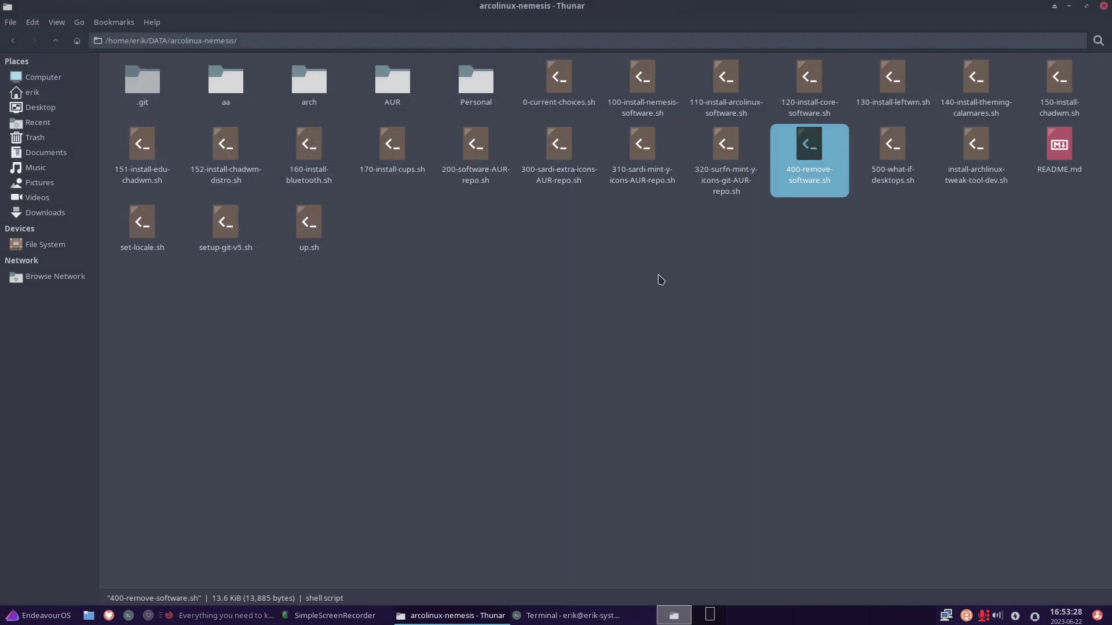
# Deselect the files in arcolinux-nemesis and close the Thunar window
pyautogui.click(720, 243)
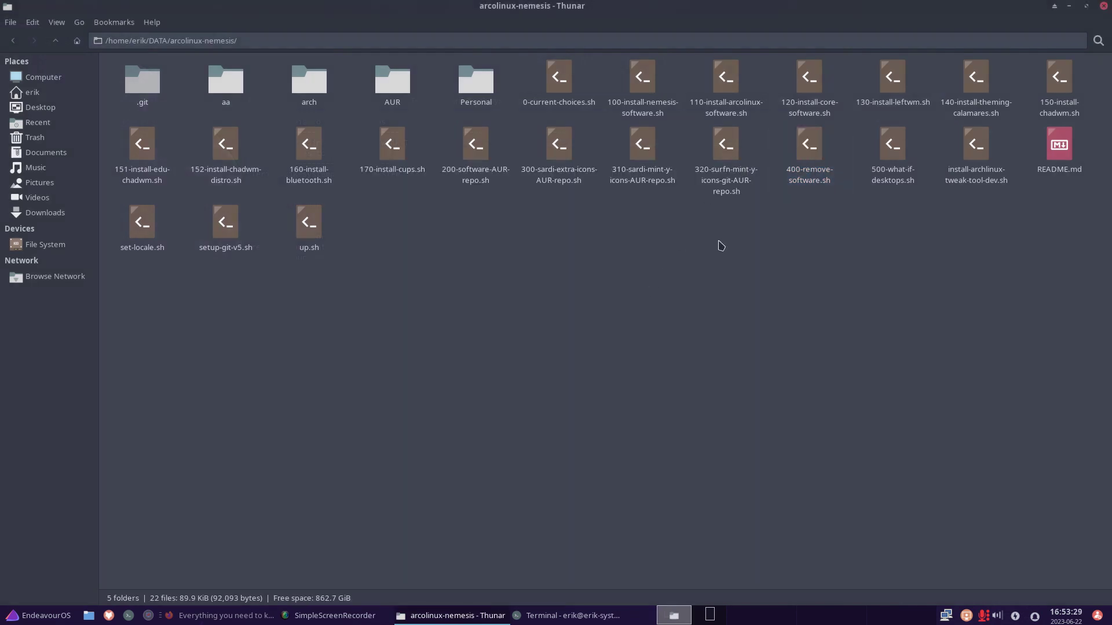
pyautogui.click(1103, 5)
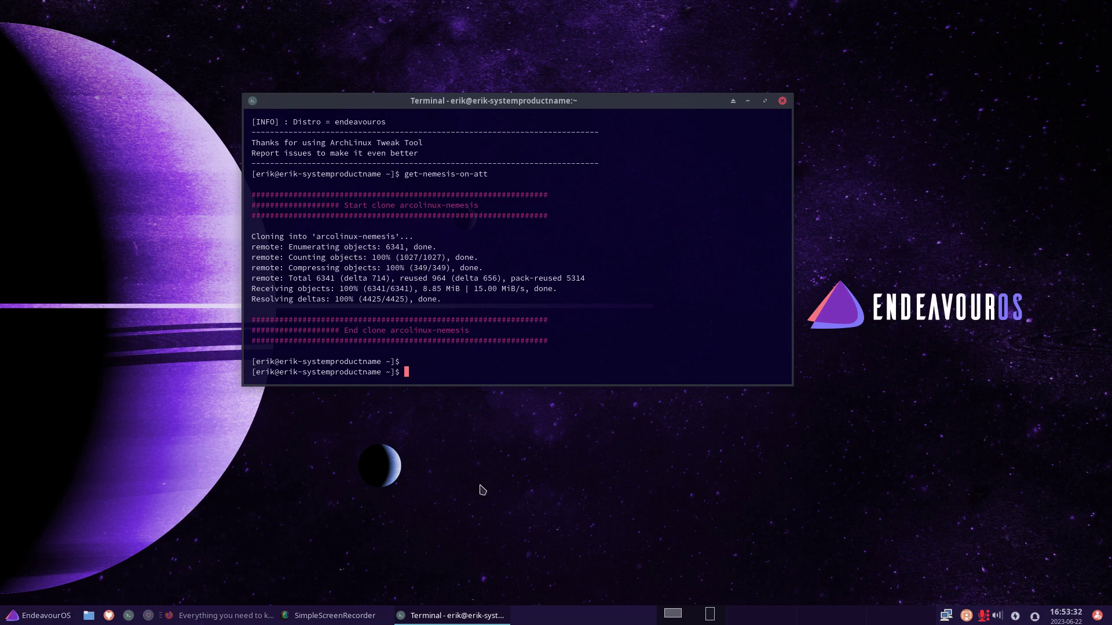